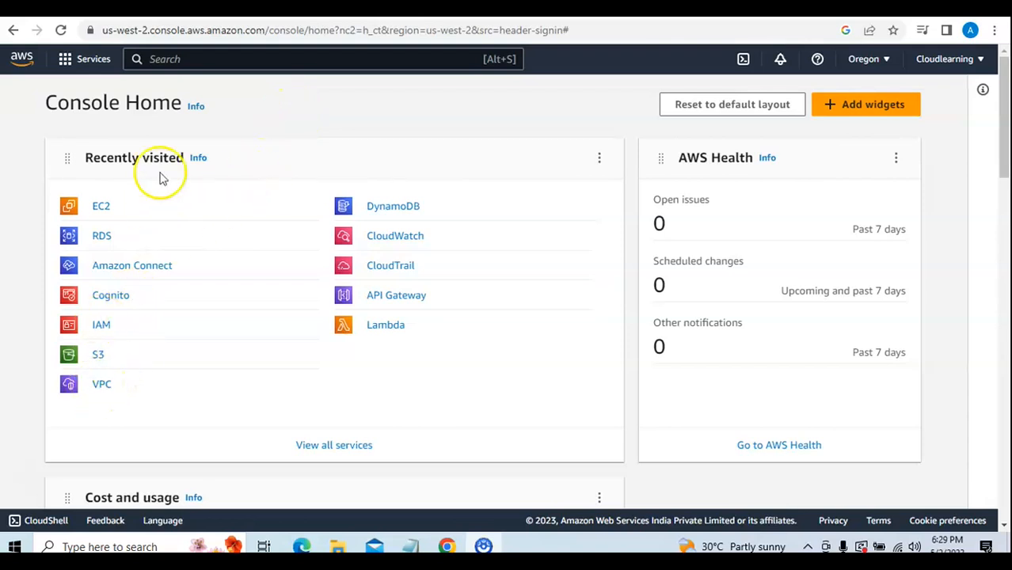
Open the VPC service from the Networking & Content Delivery category of AWS services.
left_click(82, 66)
scroll(151, 325, "down", 3)
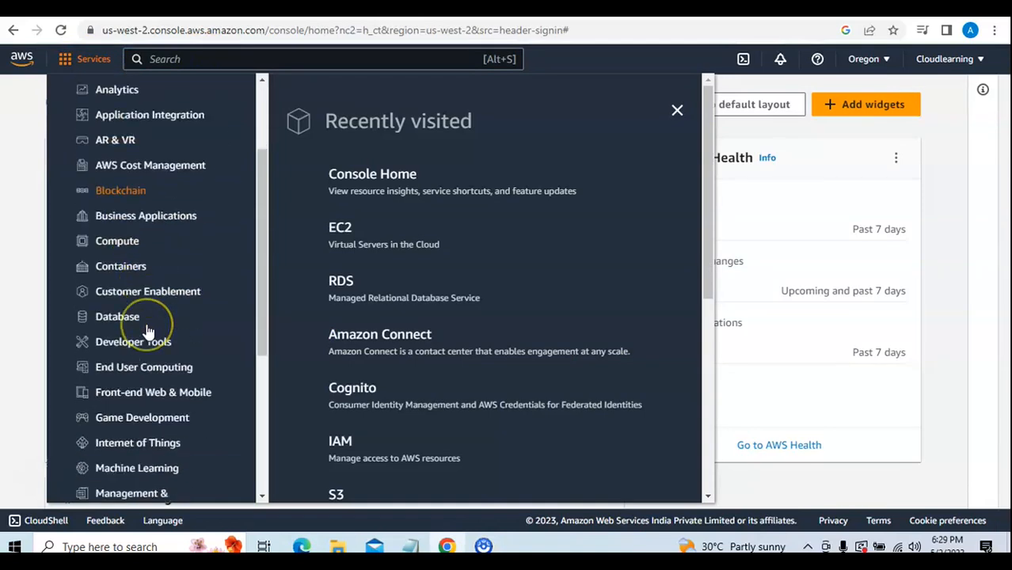
scroll(148, 333, "down", 2)
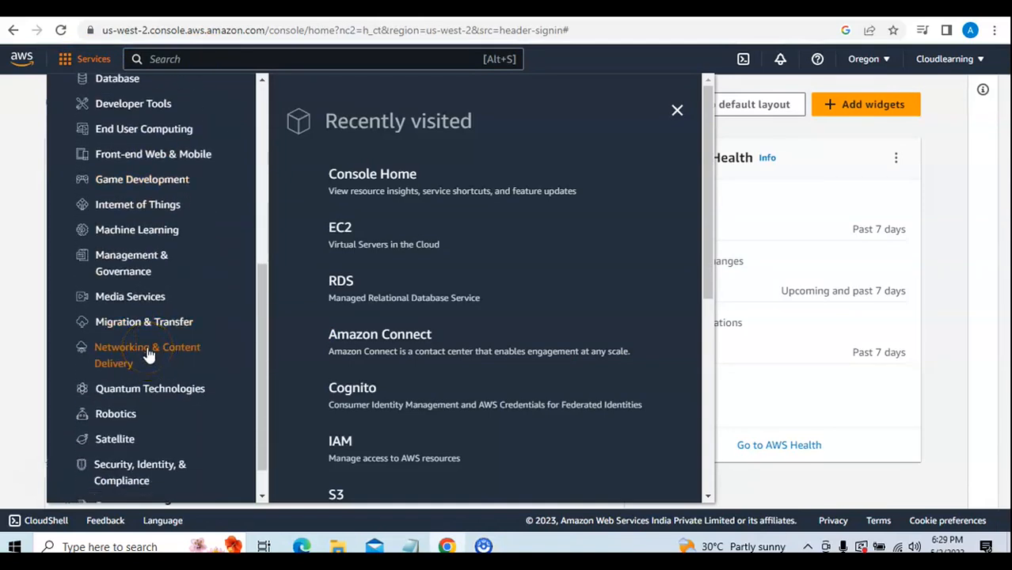
left_click(147, 355)
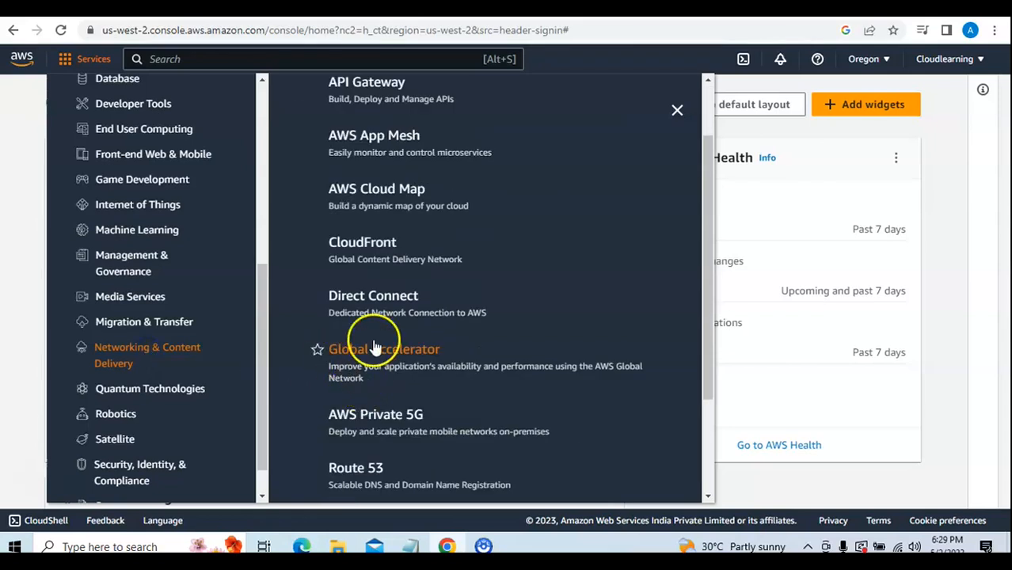
scroll(470, 242, "down", 3)
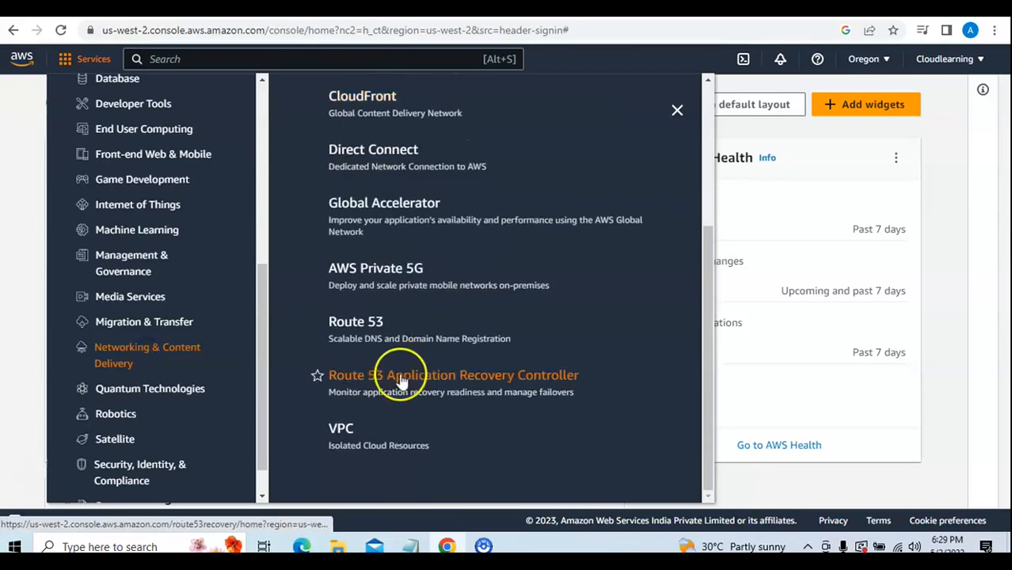
left_click(321, 442)
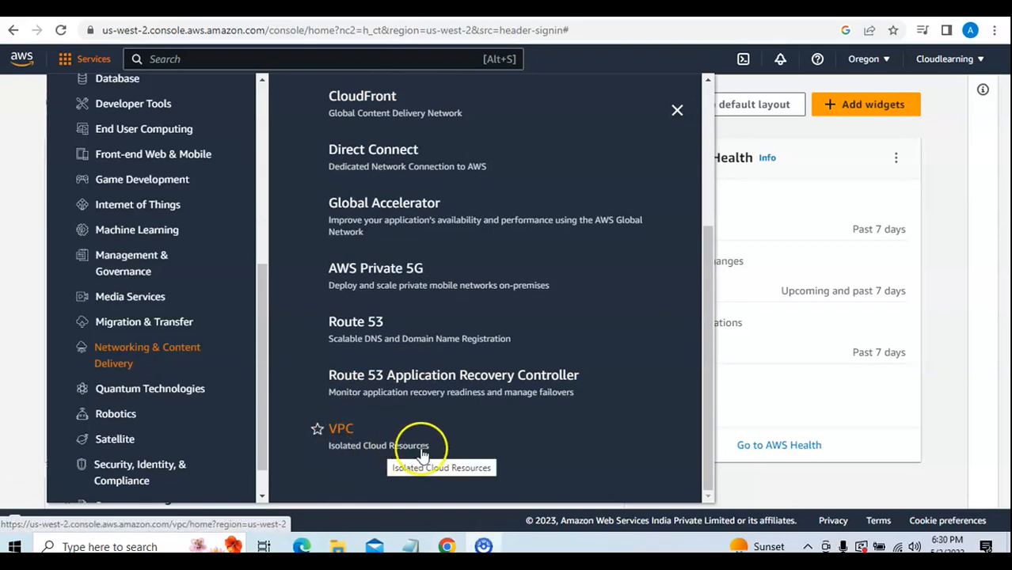
left_click(341, 431)
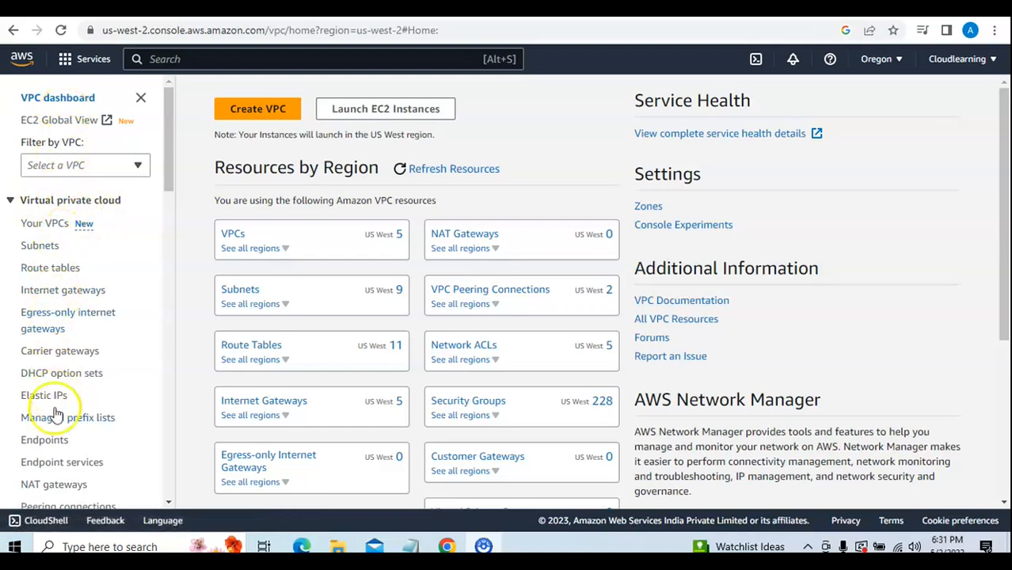
Look through the available VPC resource types and examine the Default entry in the list of VPCs.
scroll(44, 349, "down", 3)
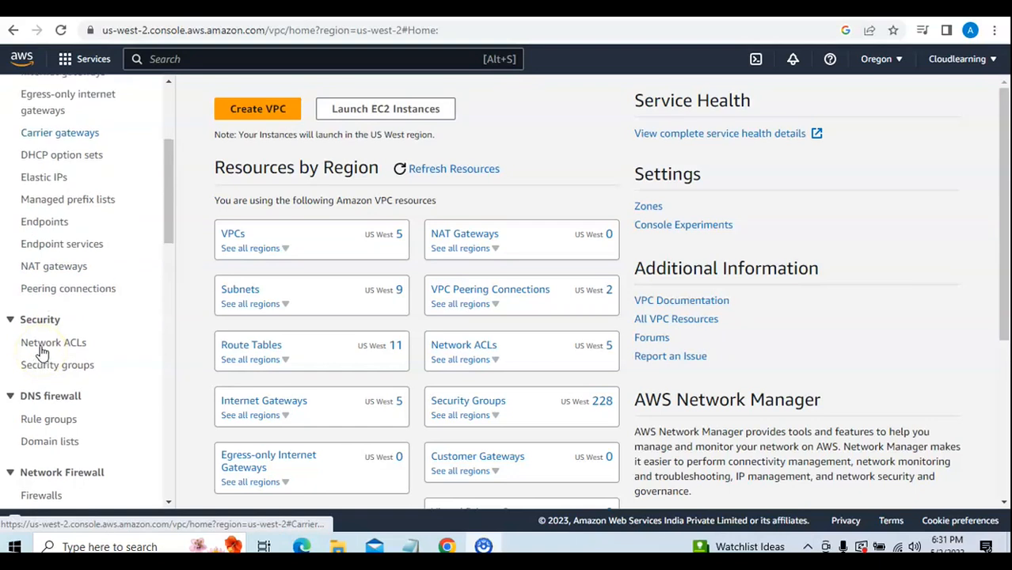
scroll(41, 351, "up", 3)
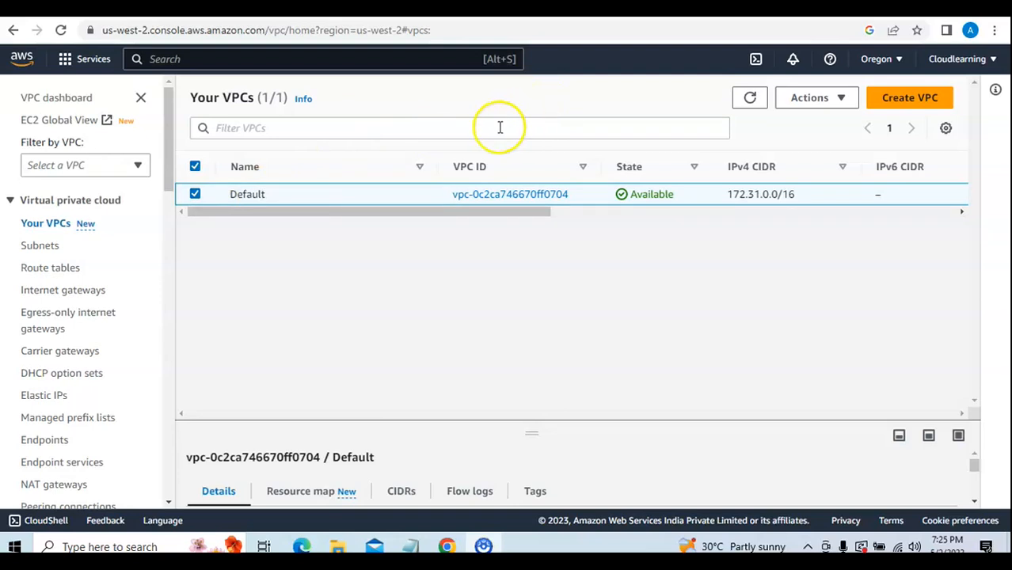
left_click(356, 212)
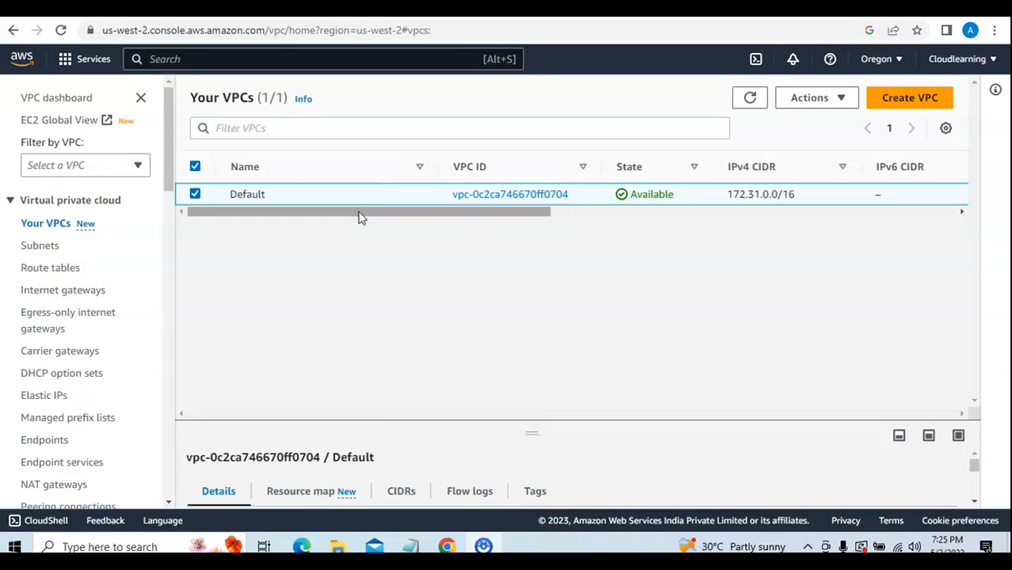
left_click(331, 246)
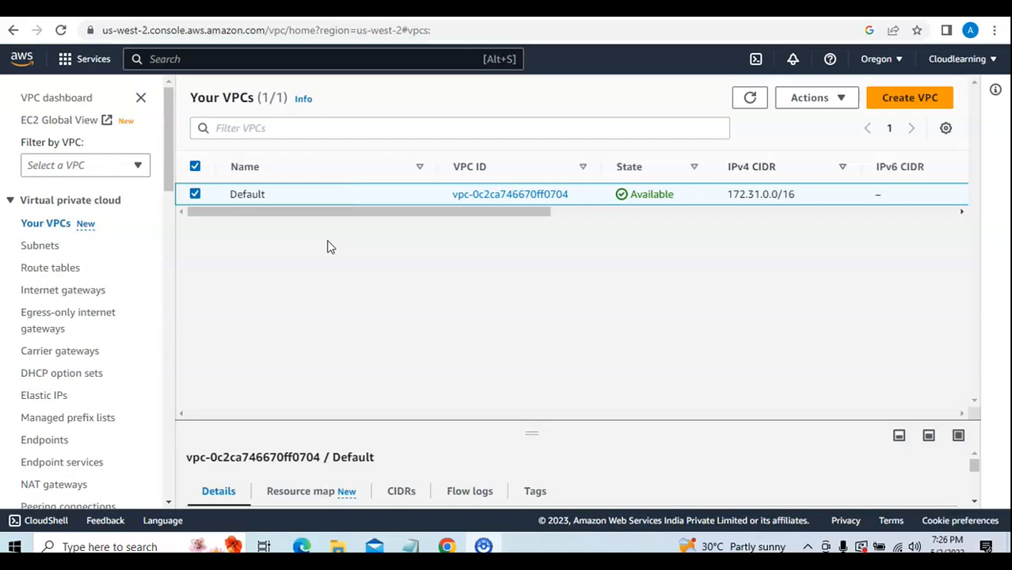
Start a new VPC with the VPC only option and set its name tag to cloudinstitutevpc.
left_click(910, 105)
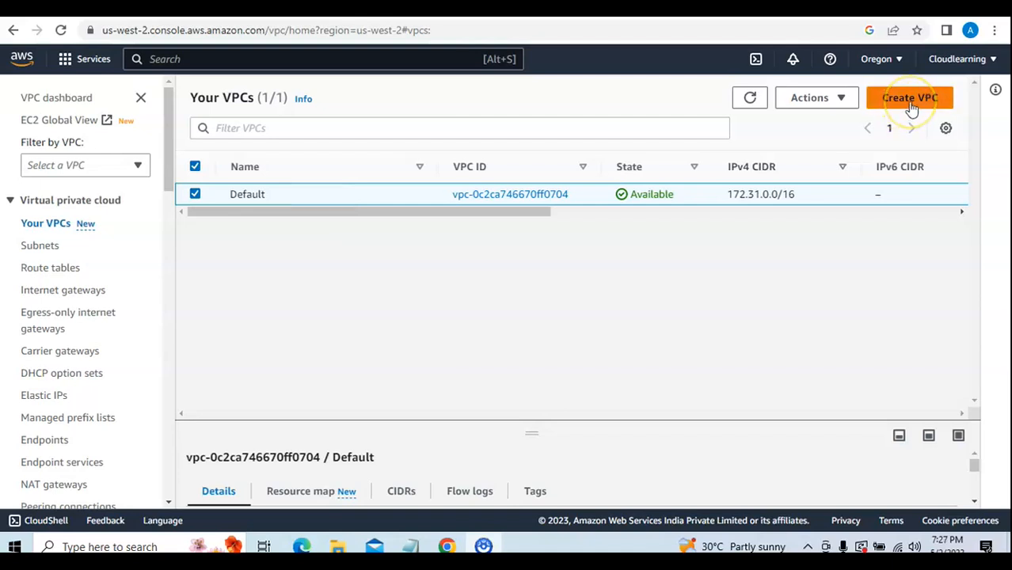
left_click(911, 104)
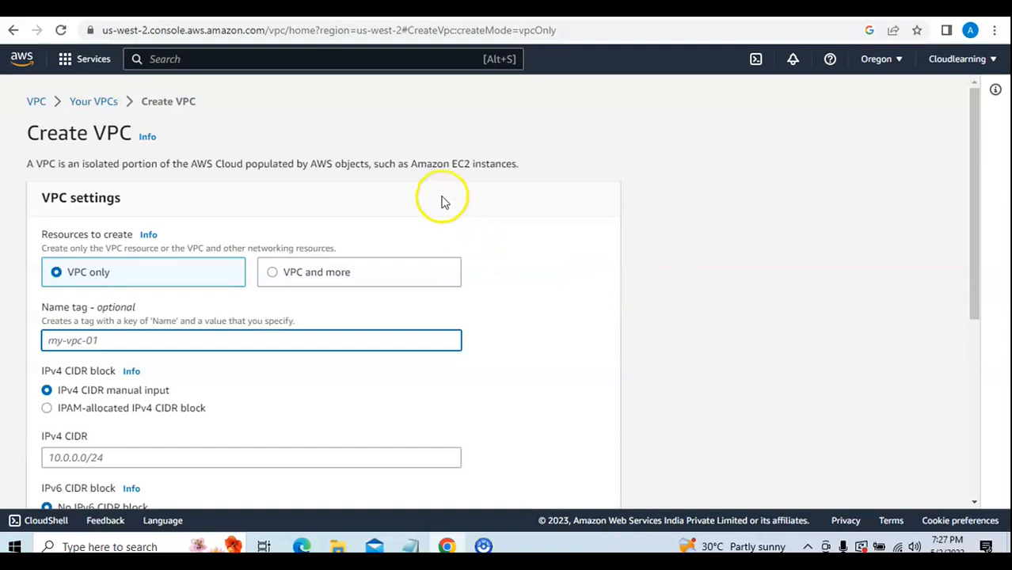
scroll(441, 187, "down", 1)
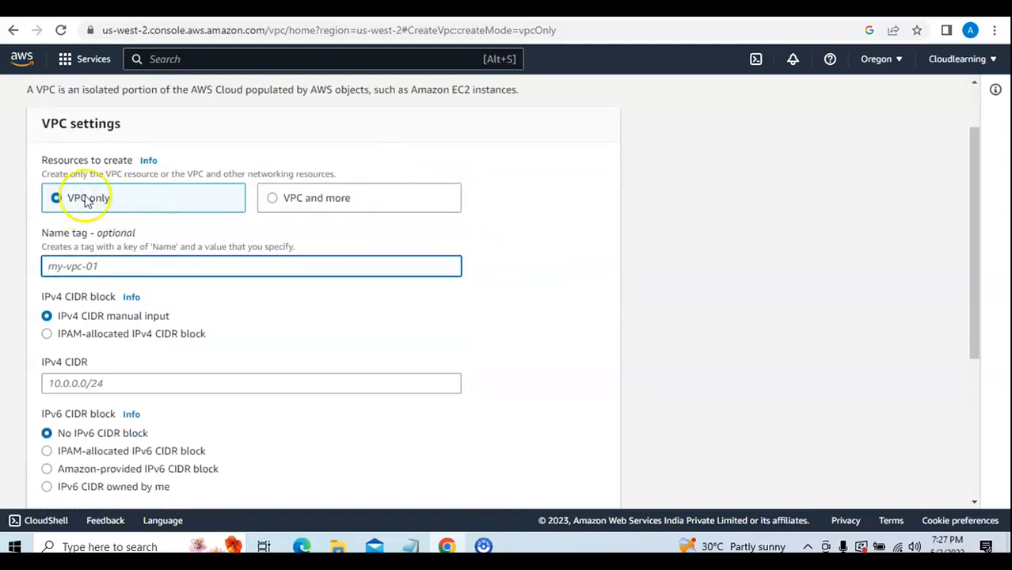
left_click(111, 265)
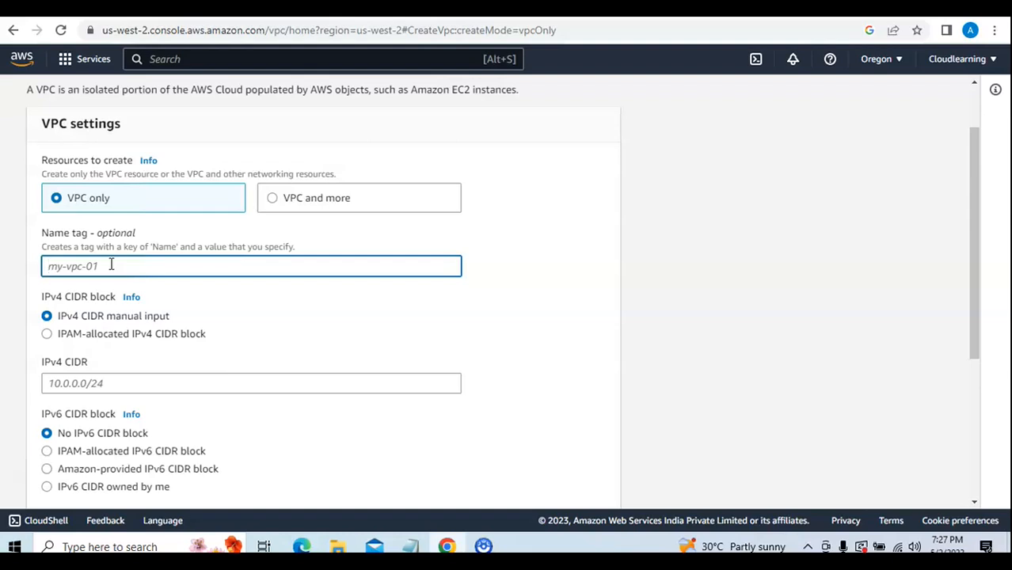
type("cloudinsti")
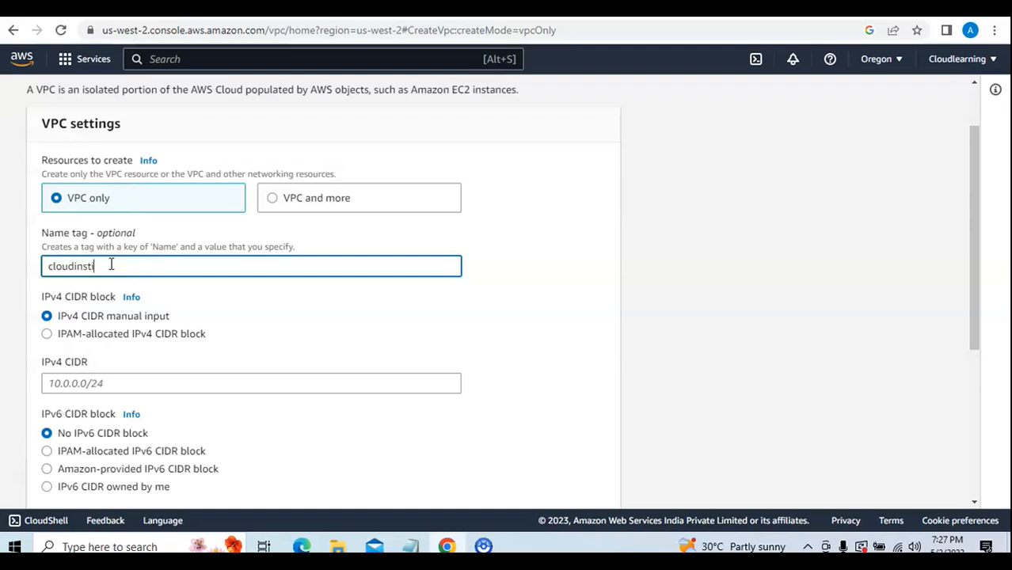
type("tutevpc")
left_click(519, 205)
Set the new VPC's IPv4 CIDR to 10.1.0.0/16 using manual input.
scroll(521, 206, "down", 2)
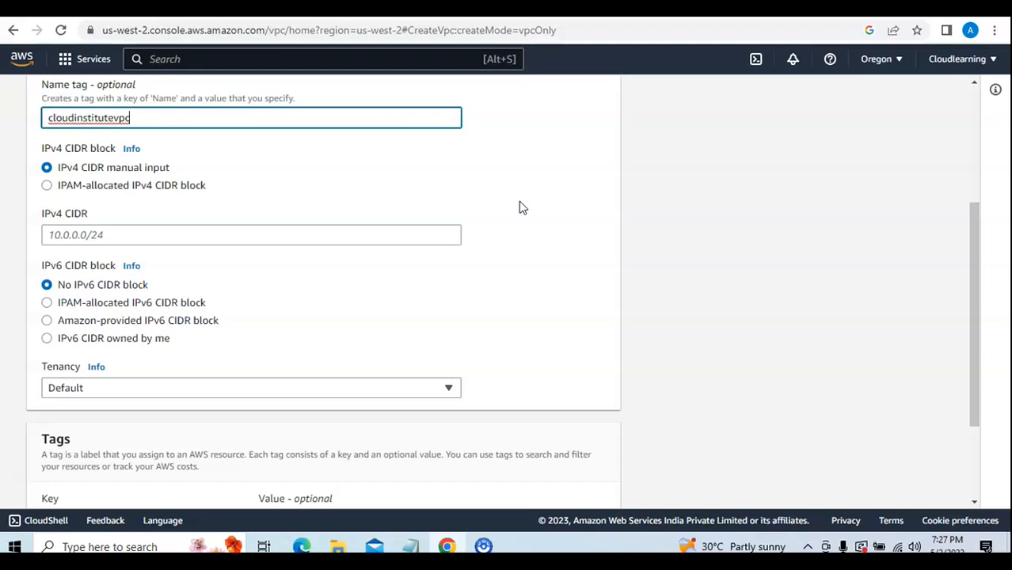
left_click(50, 229)
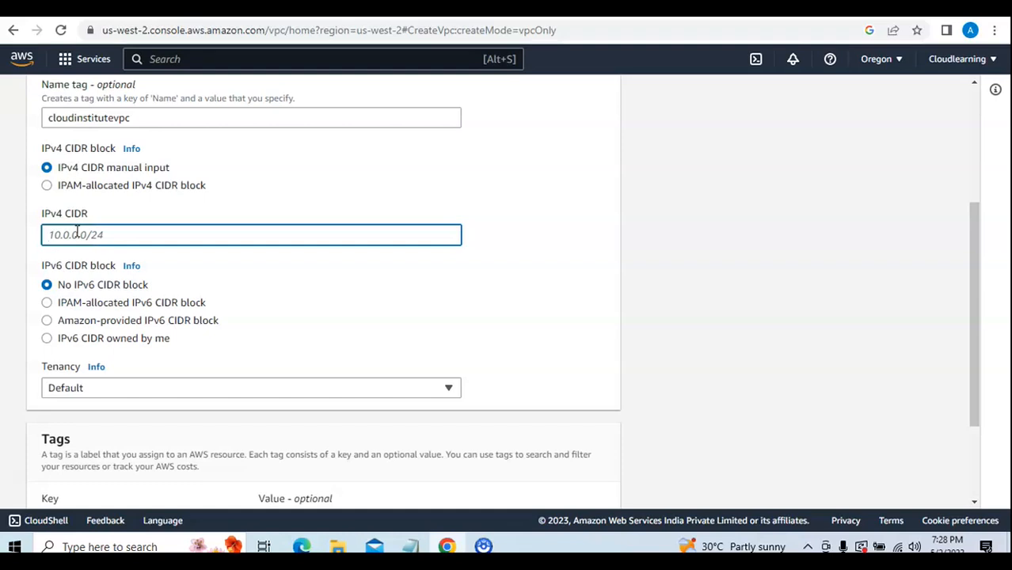
type("10.1.0.0/16")
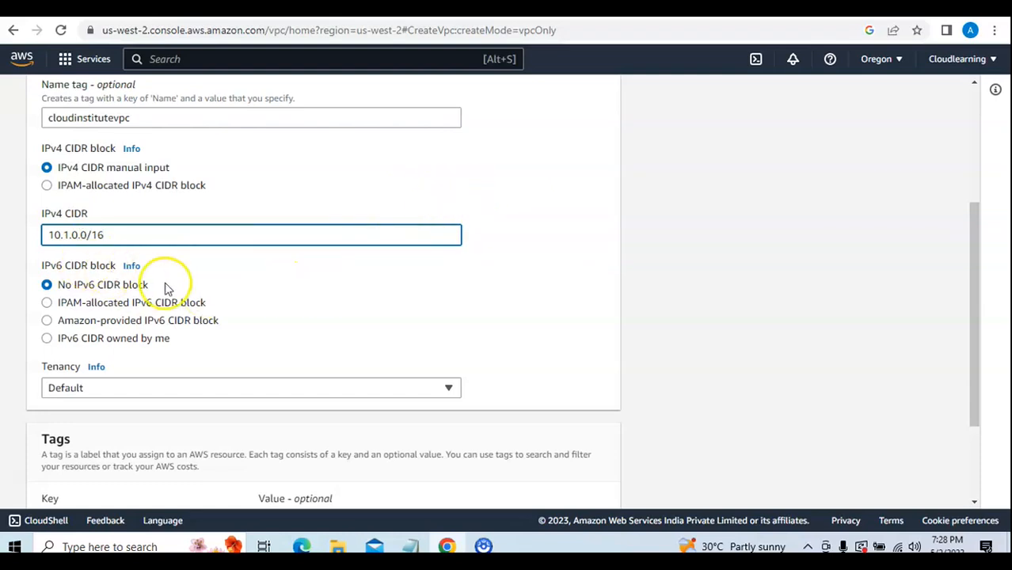
Examine the tenancy options available for the new VPC without changing the selection.
scroll(414, 278, "down", 1)
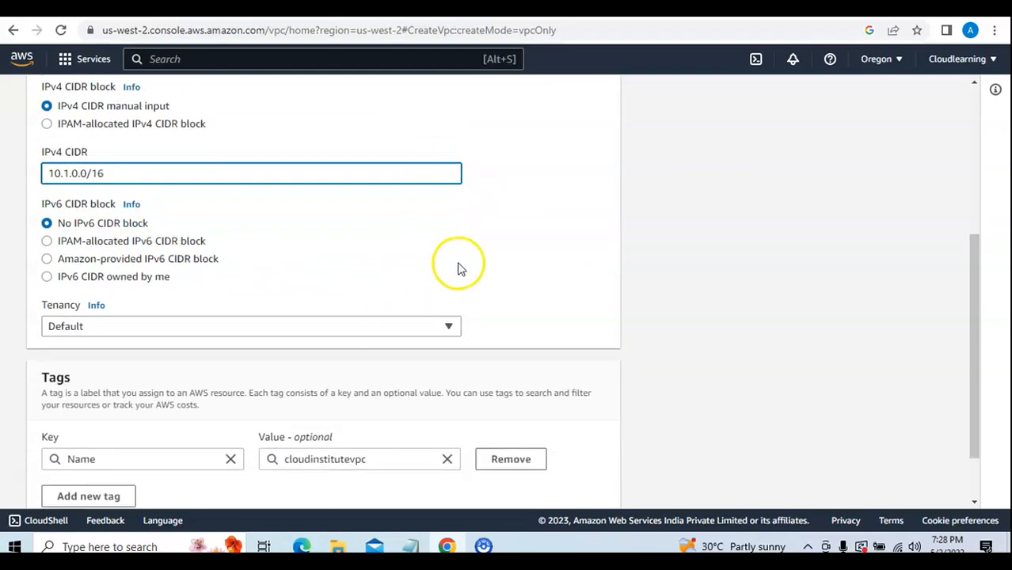
left_click(200, 318)
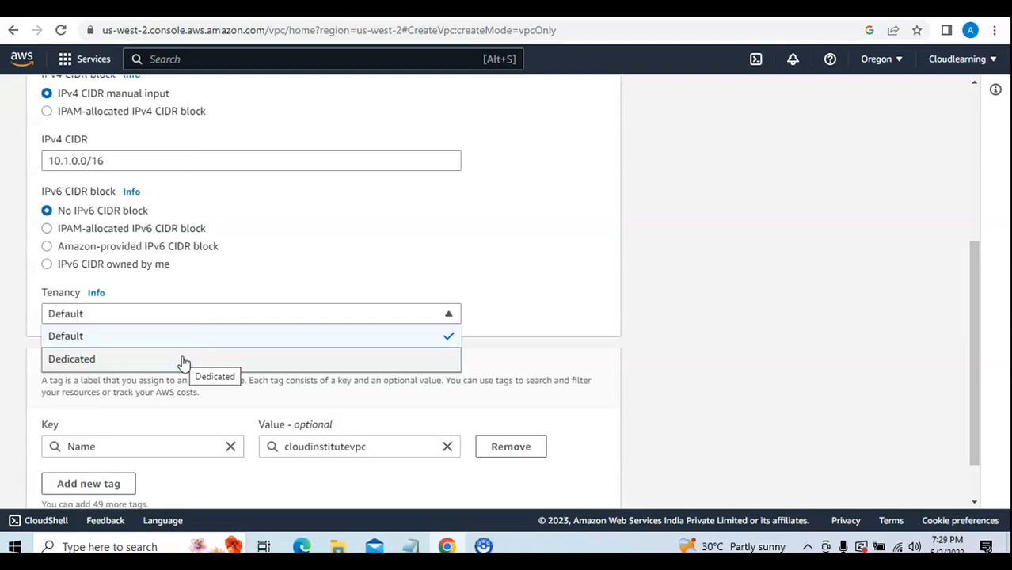
left_click(522, 230)
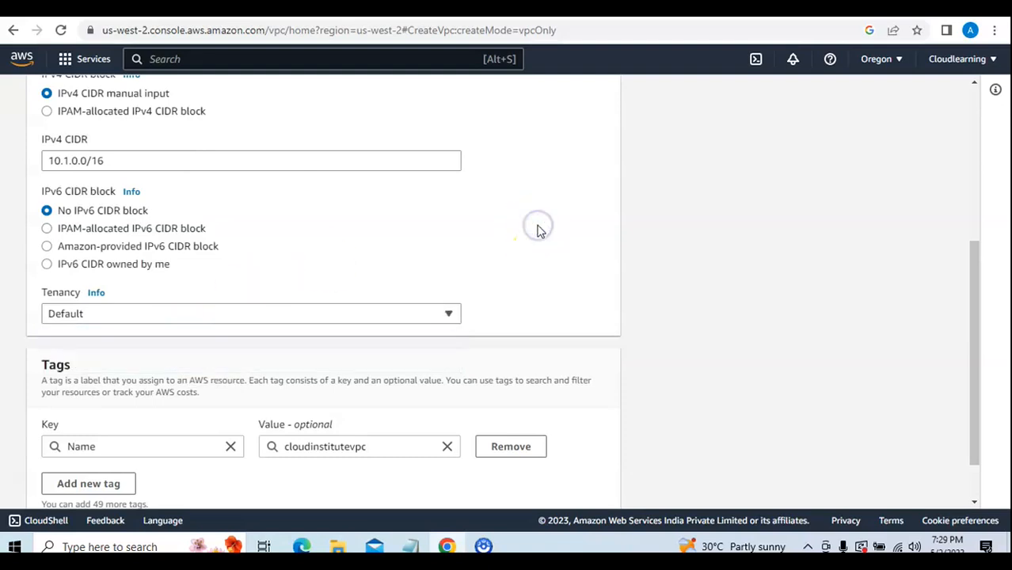
left_click(349, 317)
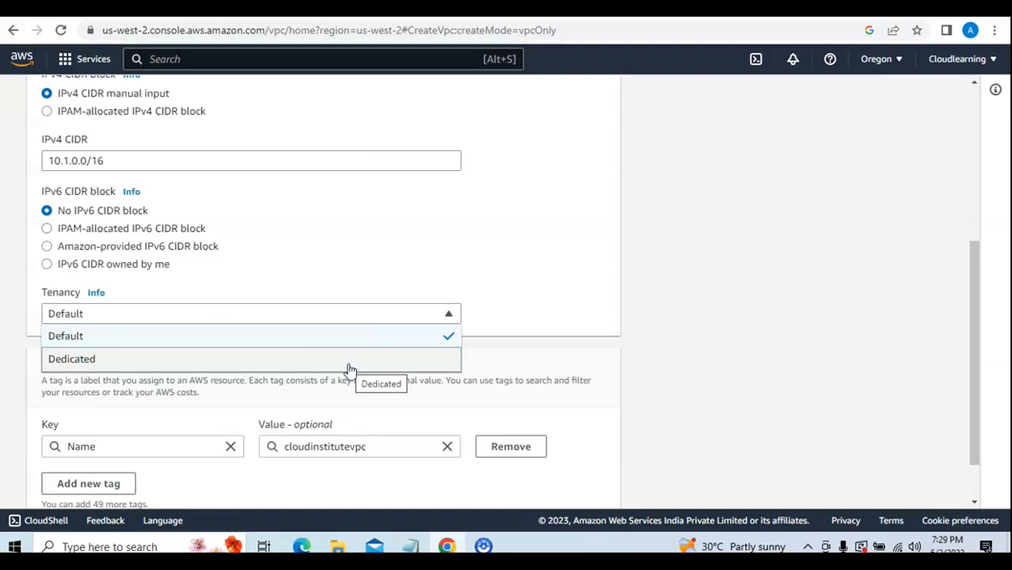
left_click(522, 254)
Create the cloudinstitutevpc VPC with the entered settings and check its name on the details page.
scroll(542, 249, "down", 1)
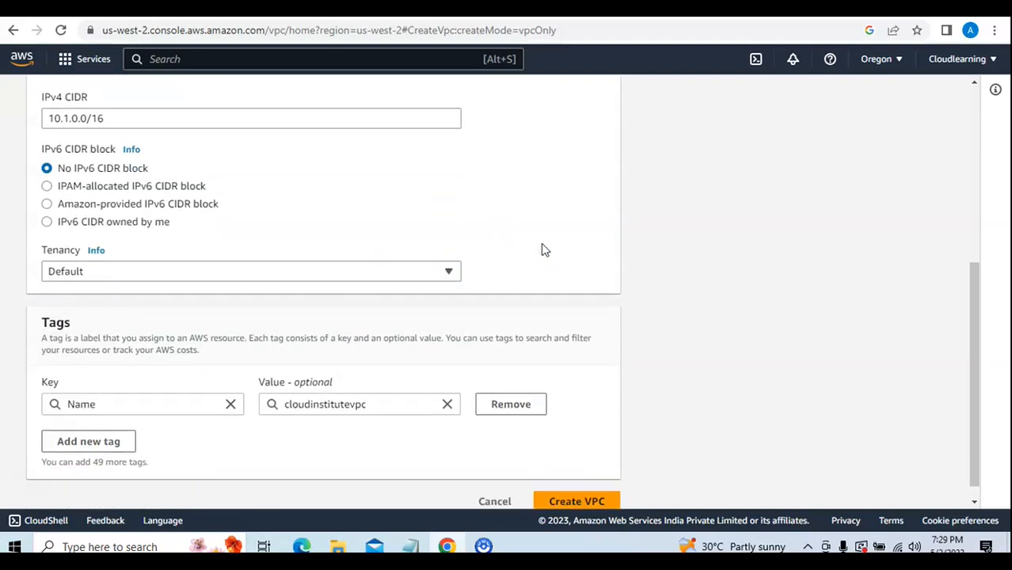
scroll(543, 251, "down", 1)
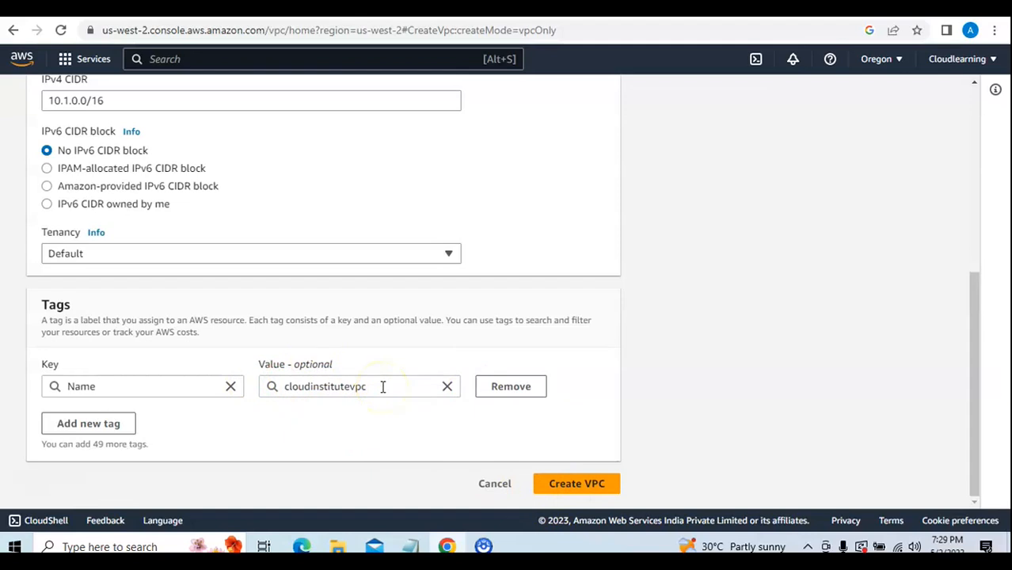
left_click(586, 487)
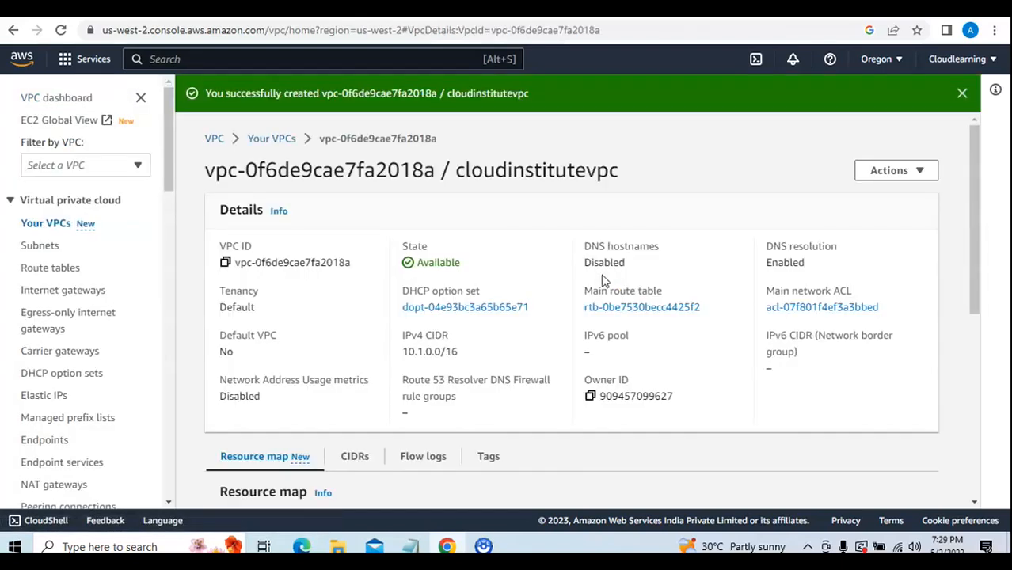
left_click_drag(202, 176, 628, 177)
left_click(628, 179)
Start a new subnet and choose cloudinstitutevpc as the VPC it belongs to.
left_click(46, 247)
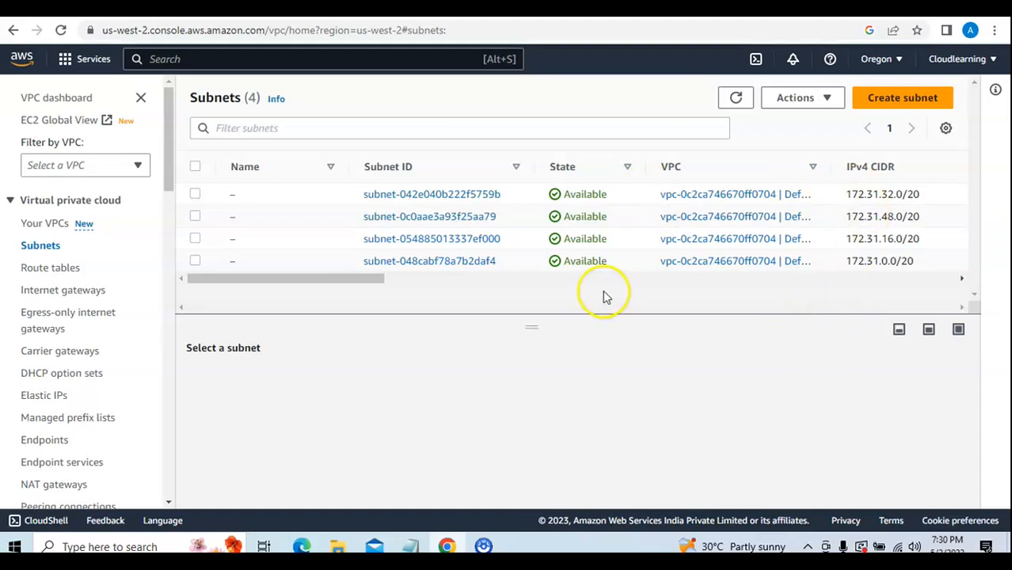
left_click(889, 102)
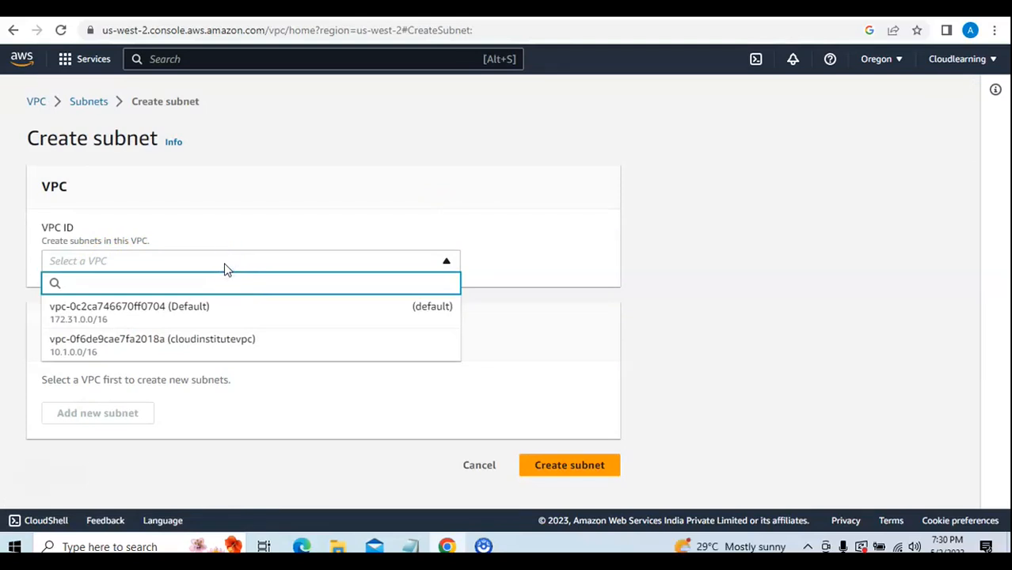
left_click(224, 351)
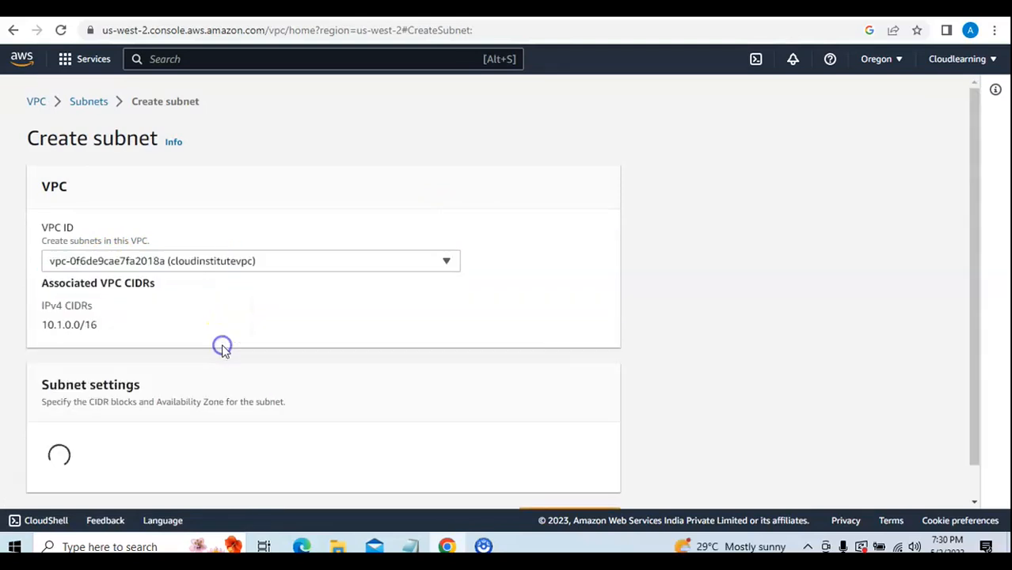
Name the subnet Publicsubnet and place it in the availability zone US West (Oregon) / us-west-2a.
scroll(472, 251, "down", 3)
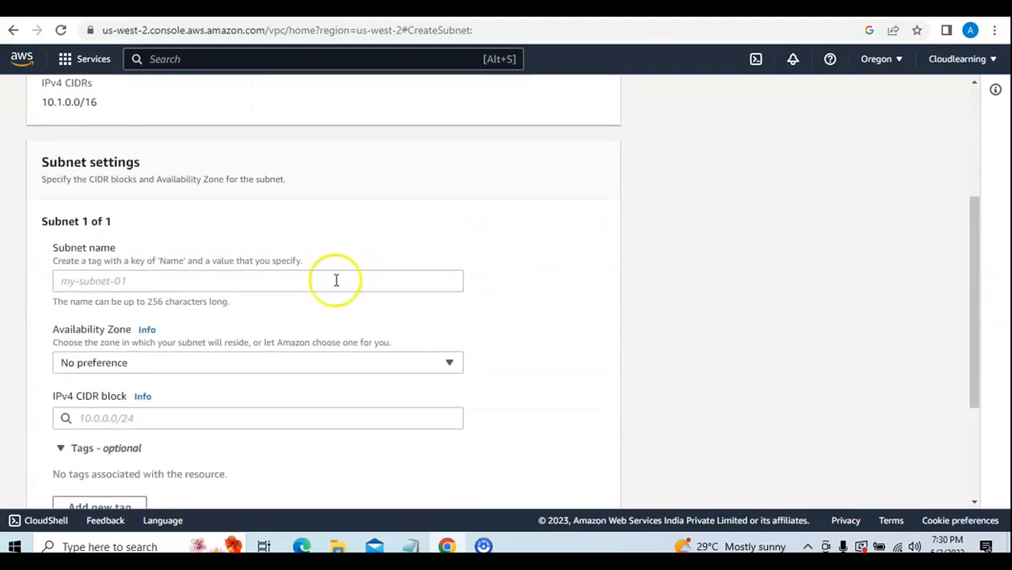
left_click(114, 282)
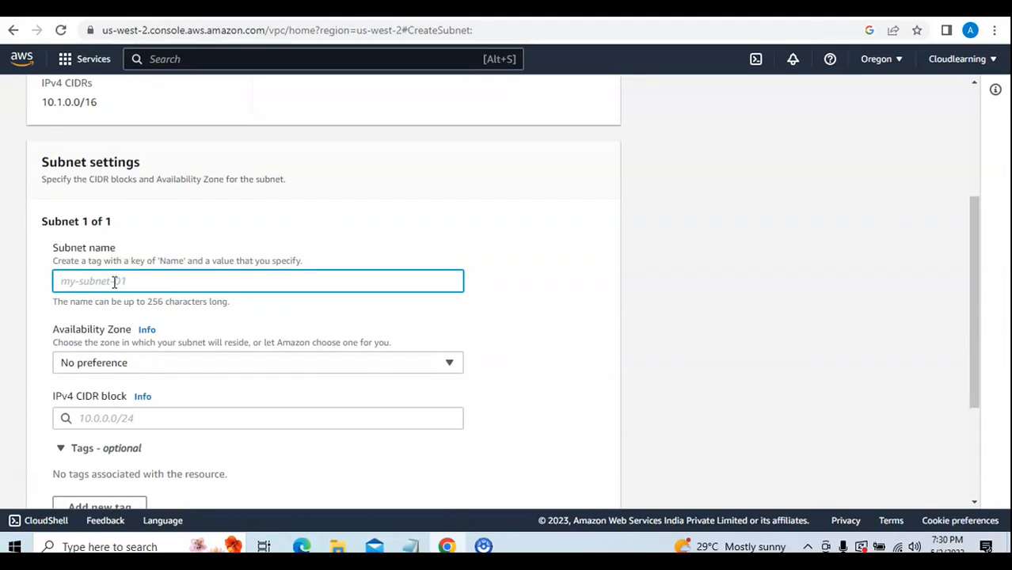
type("Publicsubnet")
scroll(127, 273, "down", 1)
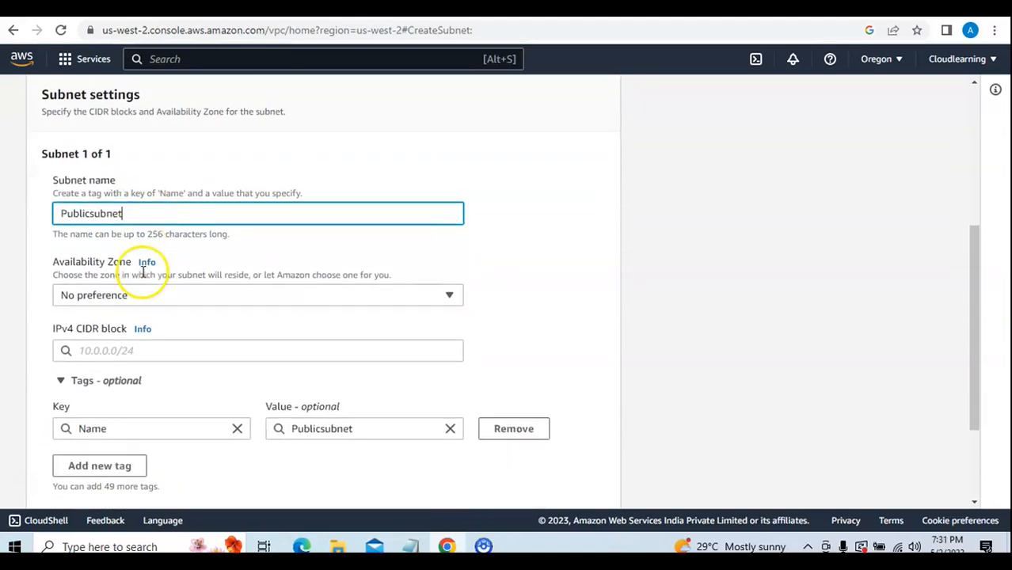
left_click(141, 288)
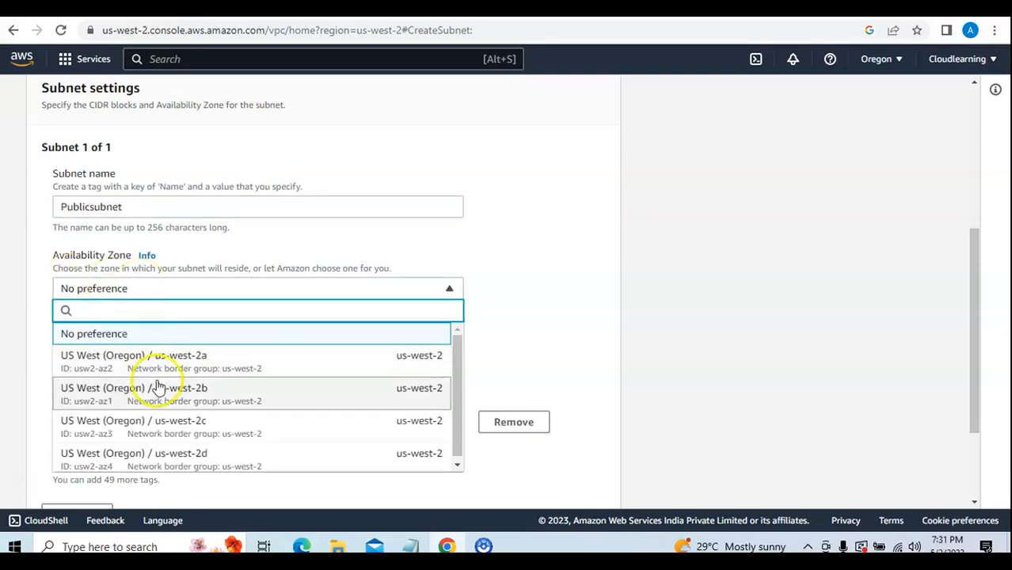
left_click(200, 366)
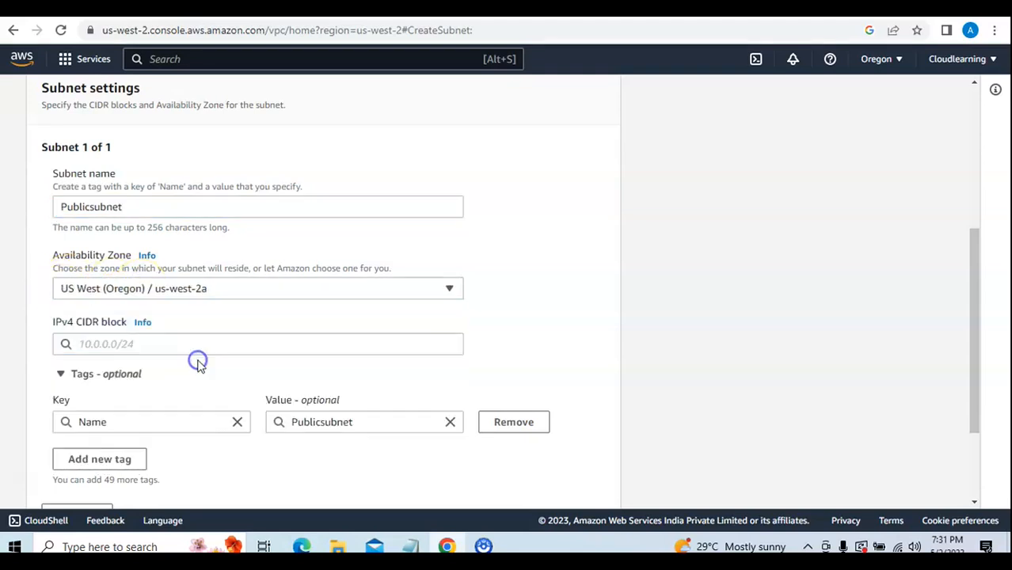
Create the public subnet with the IPv4 CIDR block 10.1.1.0/24, and list all subnets without the ID filter.
scroll(293, 278, "down", 1)
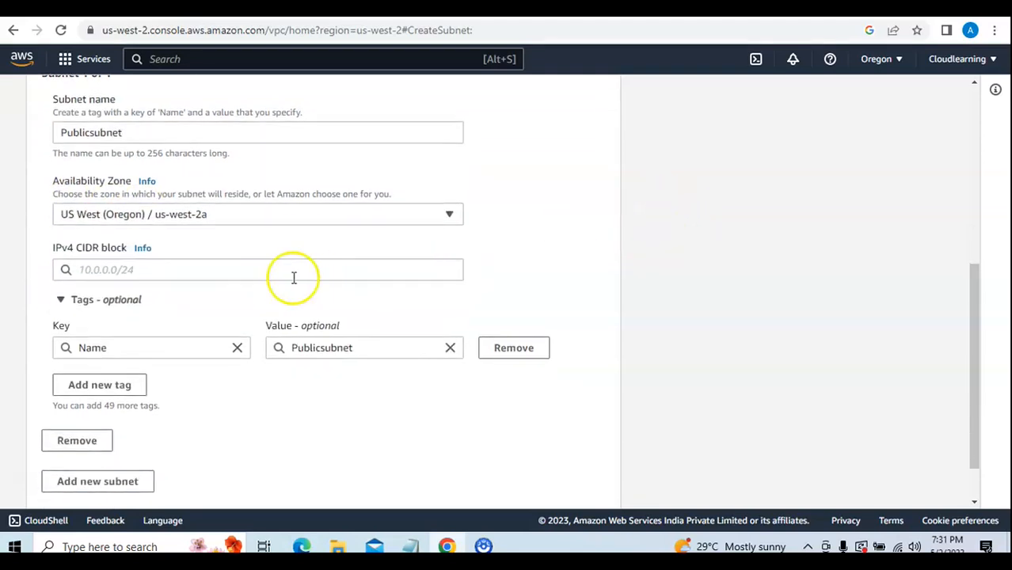
left_click(252, 274)
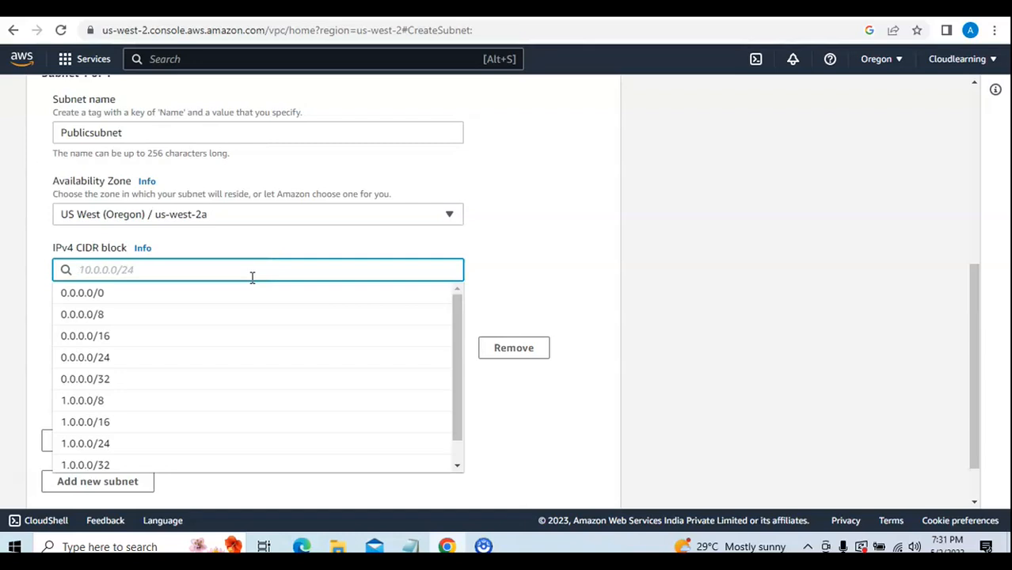
type("10.1")
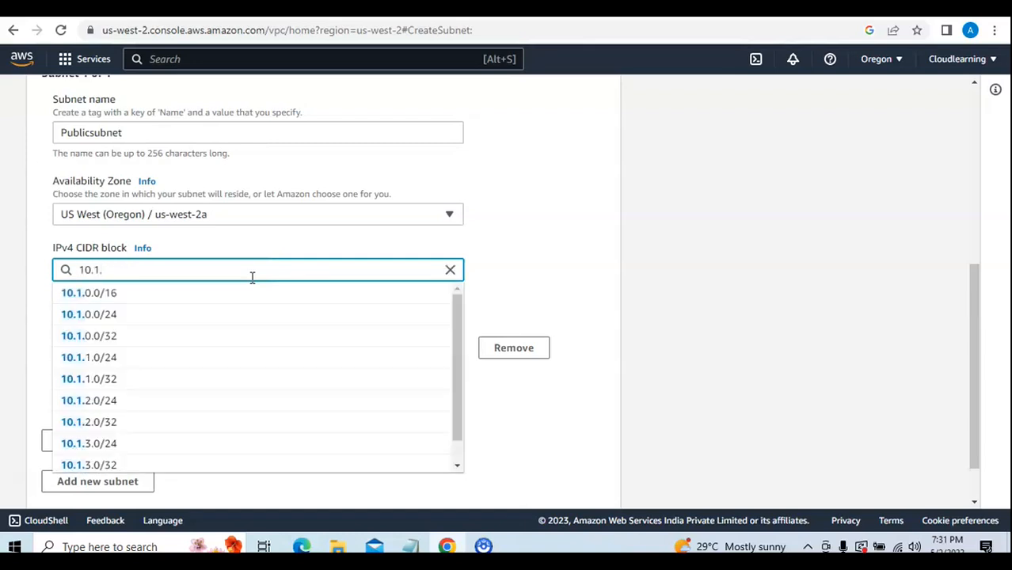
type(".1.0/24")
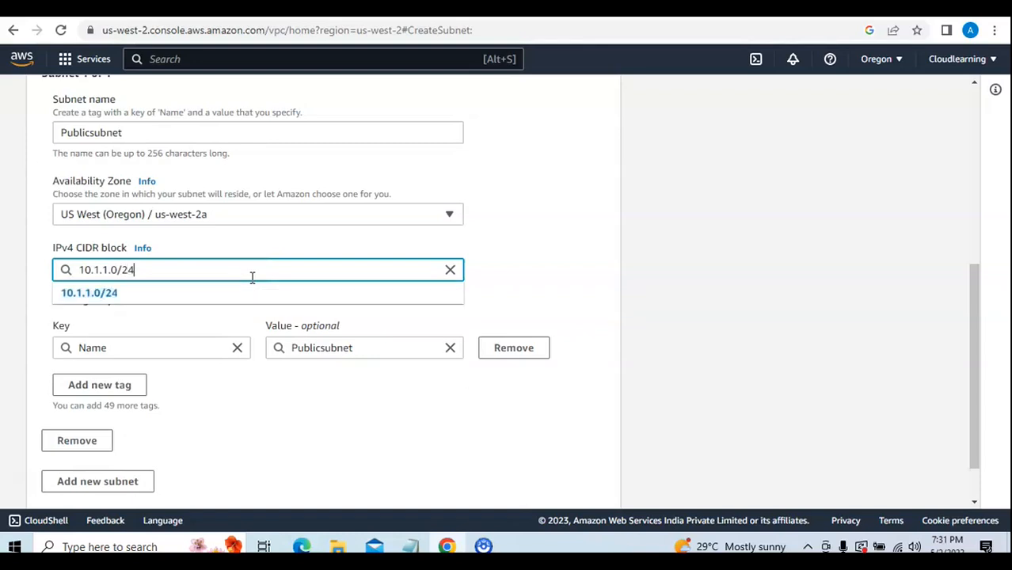
left_click(244, 293)
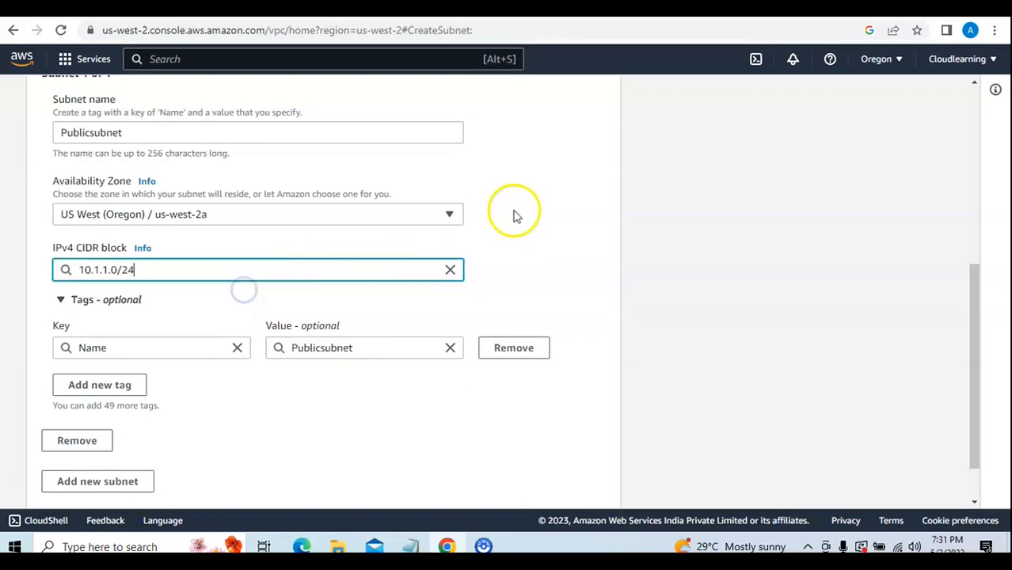
scroll(515, 212, "down", 2)
left_click(553, 480)
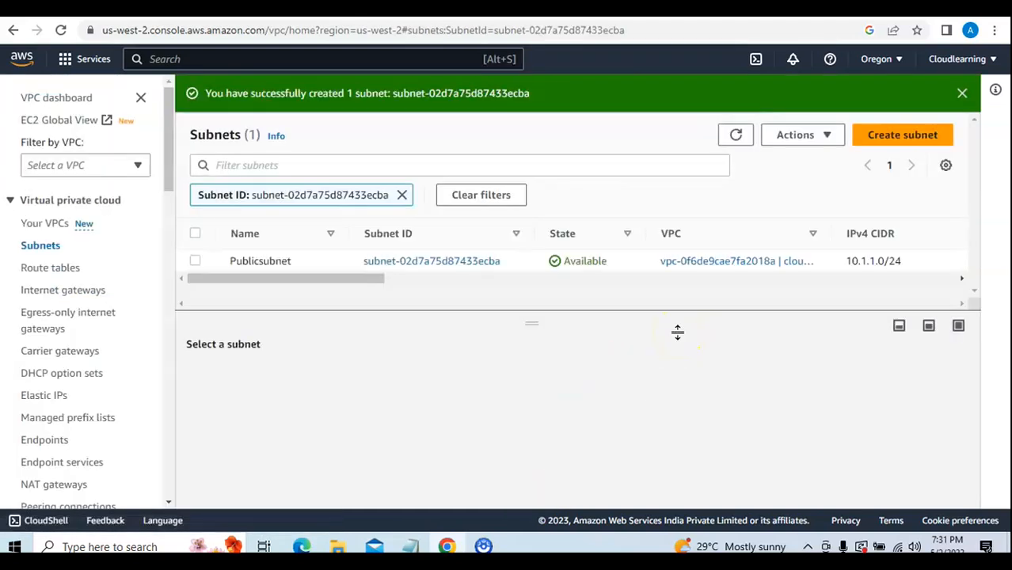
left_click(400, 195)
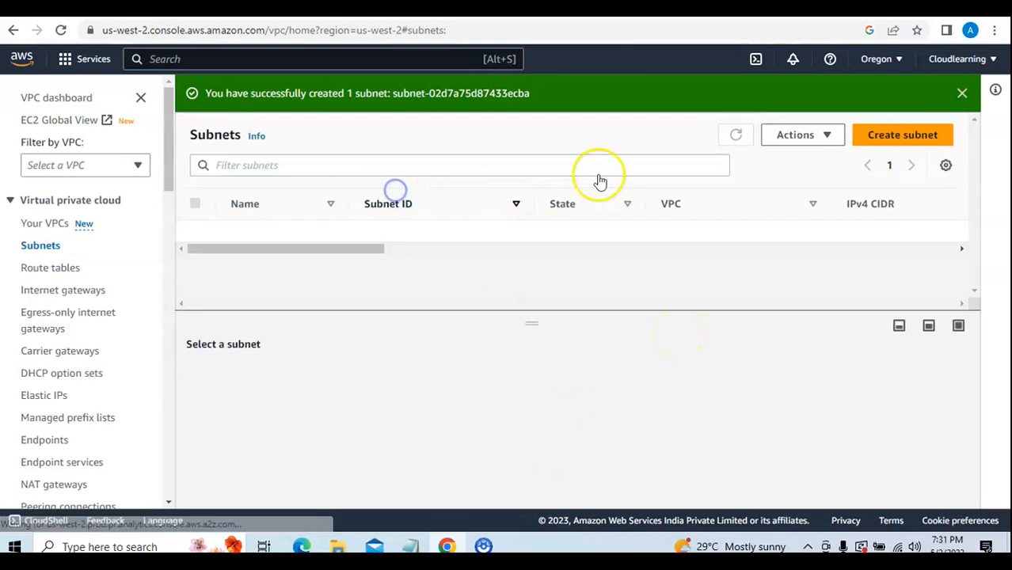
left_click(736, 136)
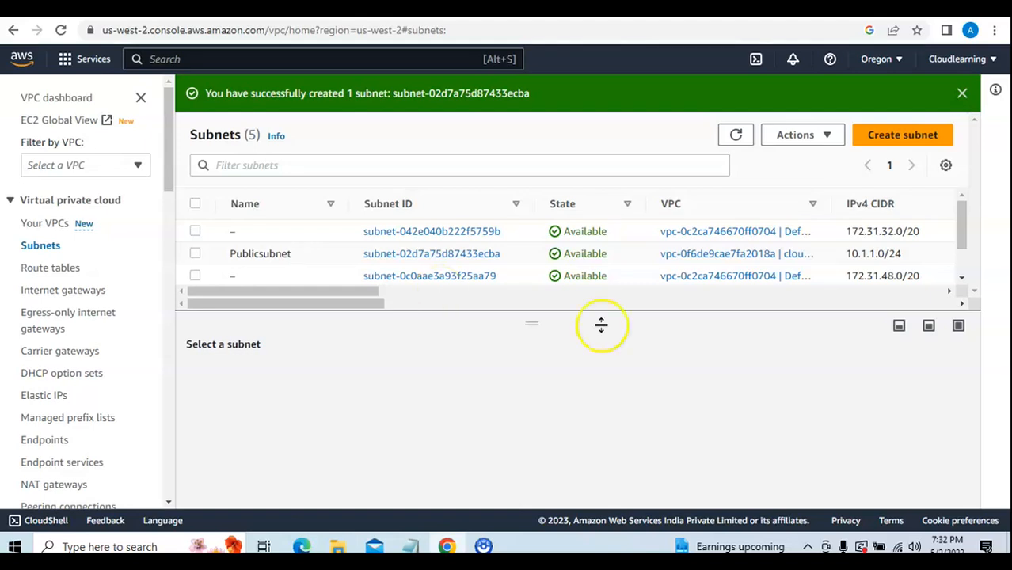
Start another new subnet and choose cloudinstitutevpc as its VPC.
left_click(887, 138)
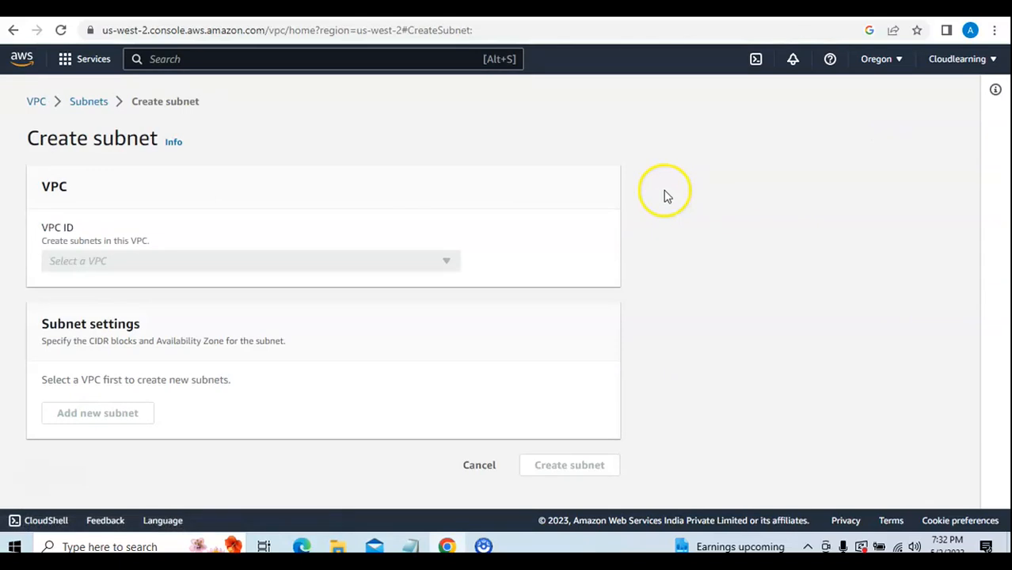
left_click(316, 263)
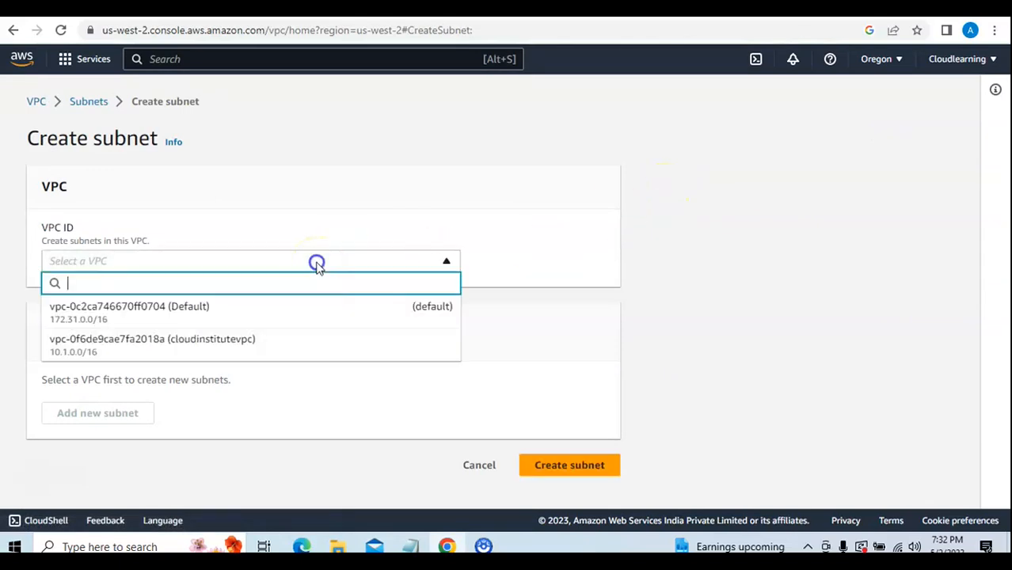
left_click(319, 347)
Name the second subnet Privatesubnet and place it in the availability zone US West (Oregon) / us-west-2b.
scroll(444, 273, "down", 3)
left_click(182, 279)
type("P")
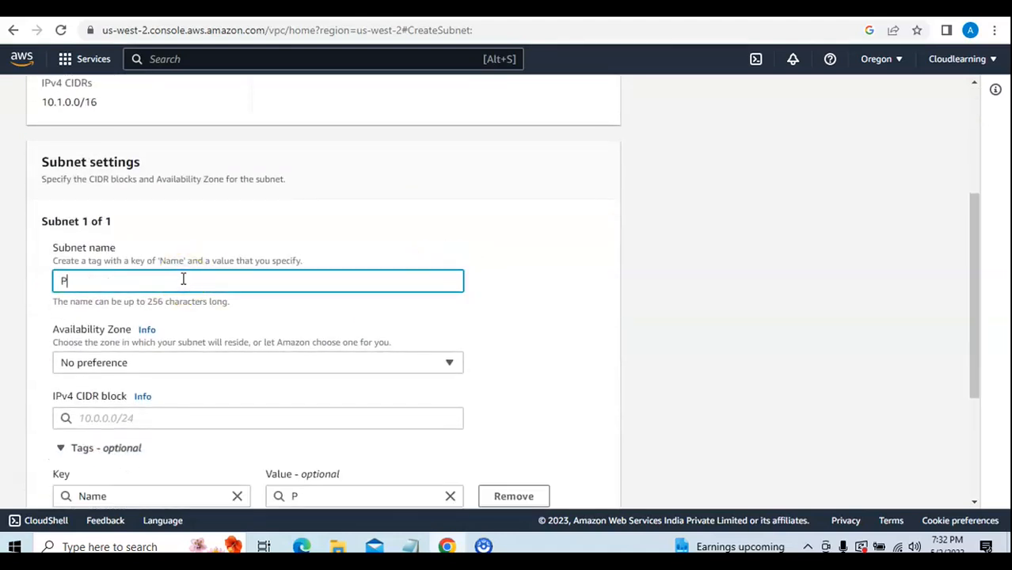
type("rivatesubnet")
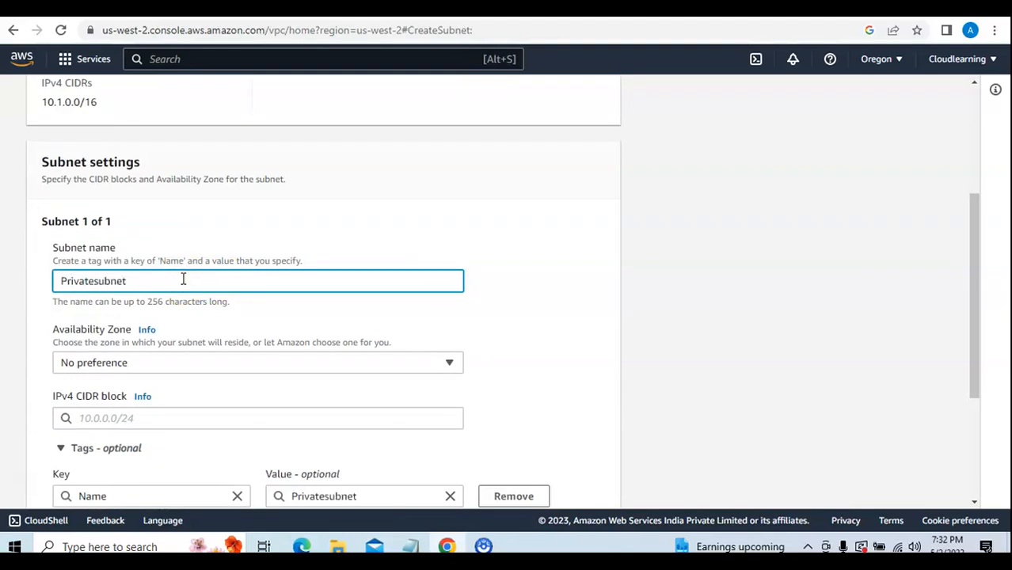
scroll(181, 273, "down", 2)
left_click(193, 219)
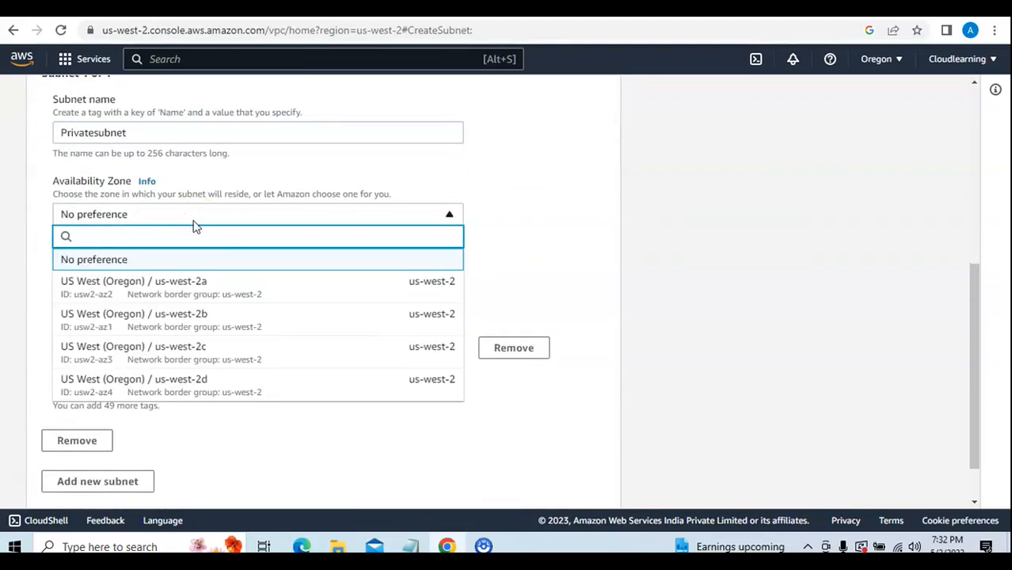
left_click(219, 322)
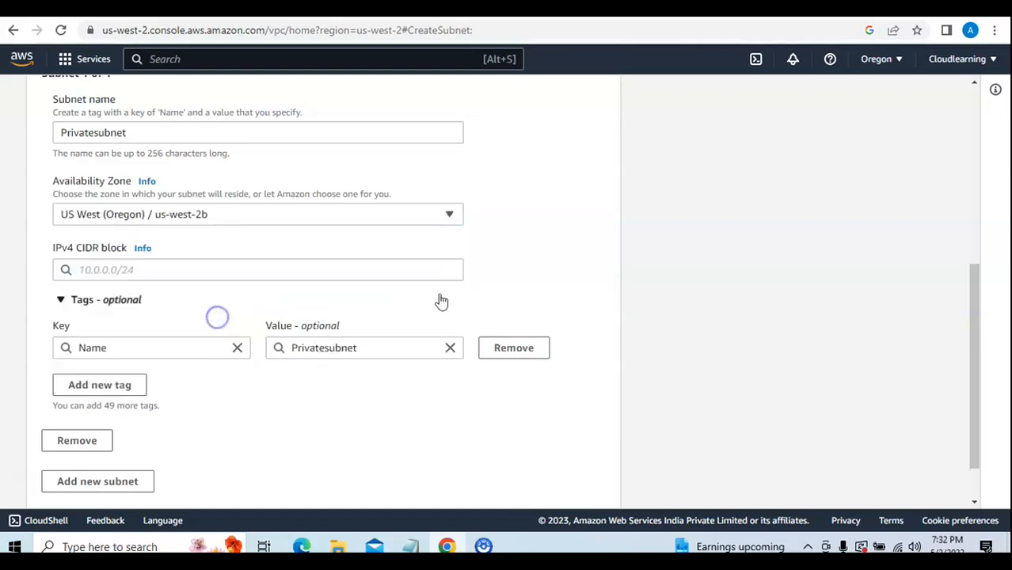
Set the private subnet's IPv4 CIDR block to 10.1.2.0/24 and create the subnet.
left_click(294, 268)
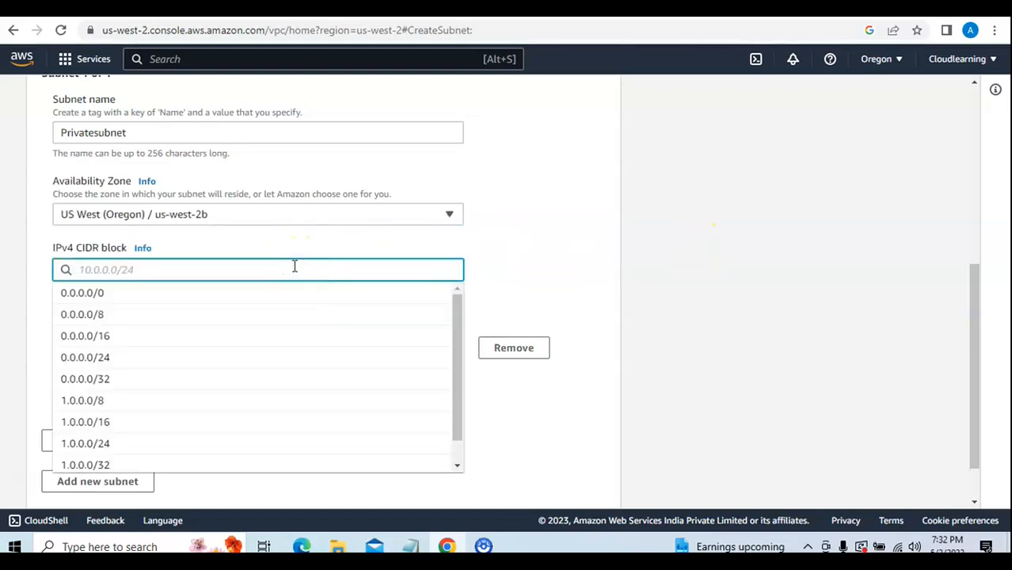
type("10.1.2.0/24")
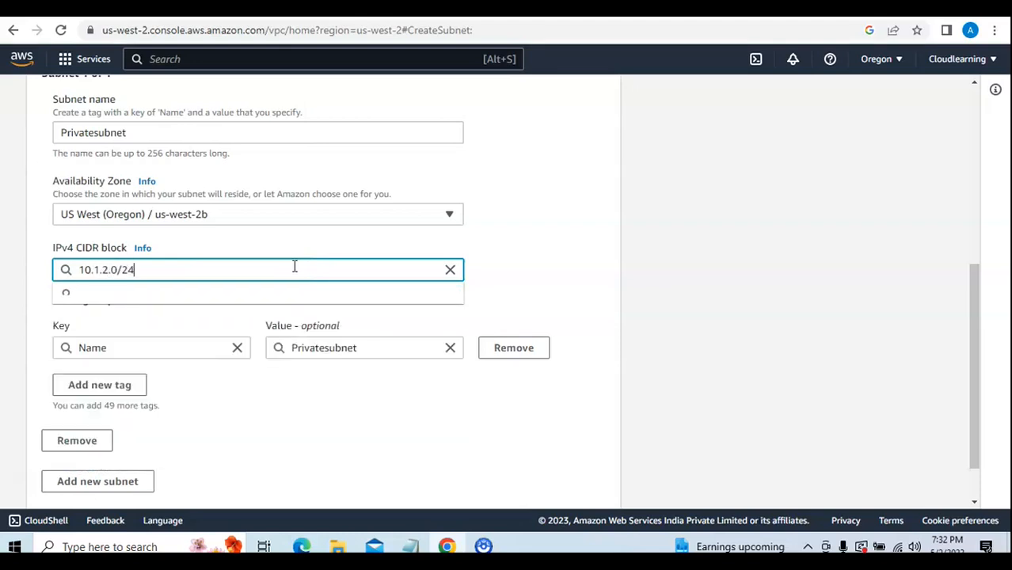
left_click(256, 297)
scroll(501, 346, "down", 1)
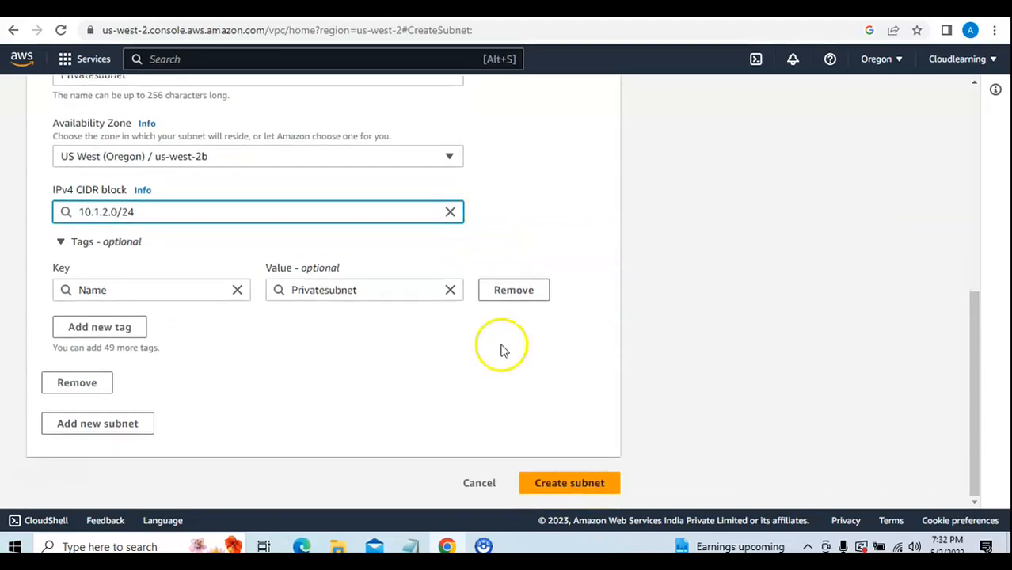
left_click(572, 484)
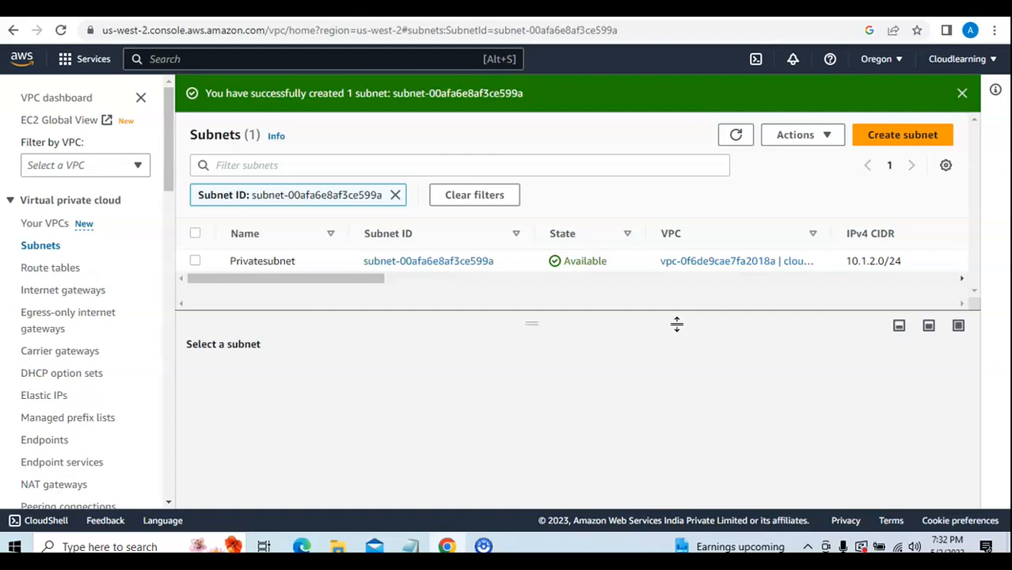
Remove the subnet ID filter, refresh the list and look for both the public and private subnets.
left_click(396, 195)
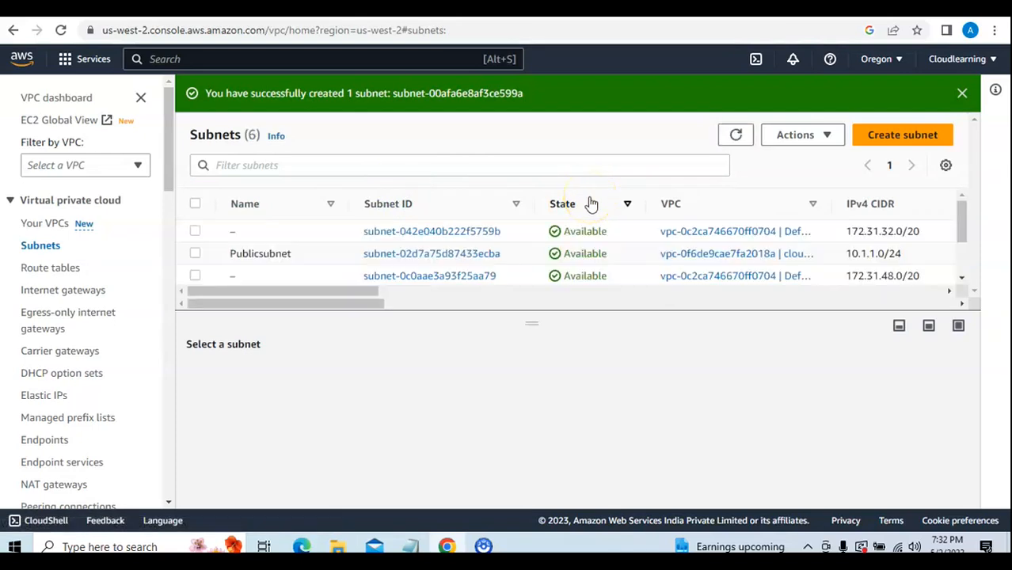
left_click(737, 135)
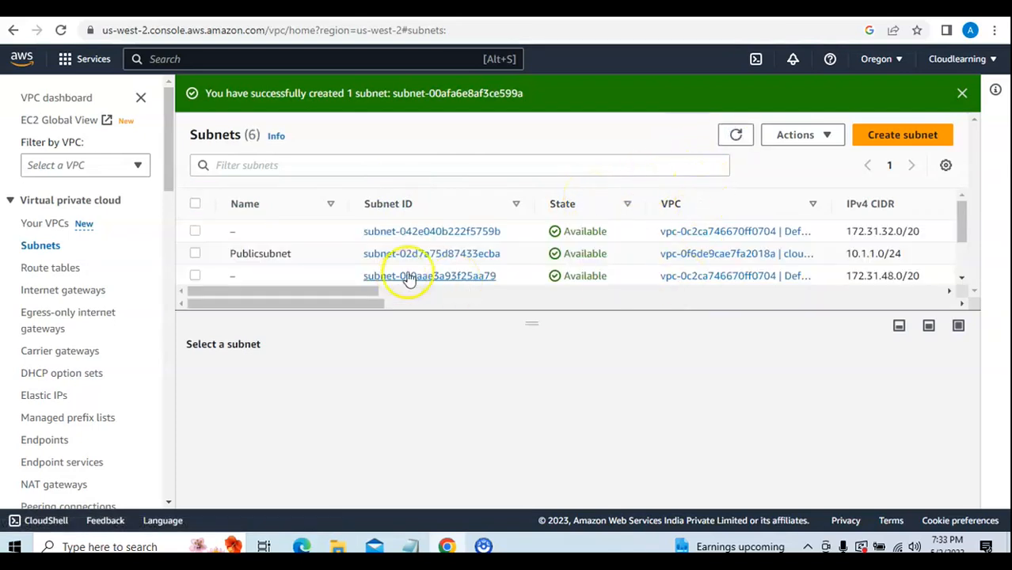
scroll(428, 261, "down", 2)
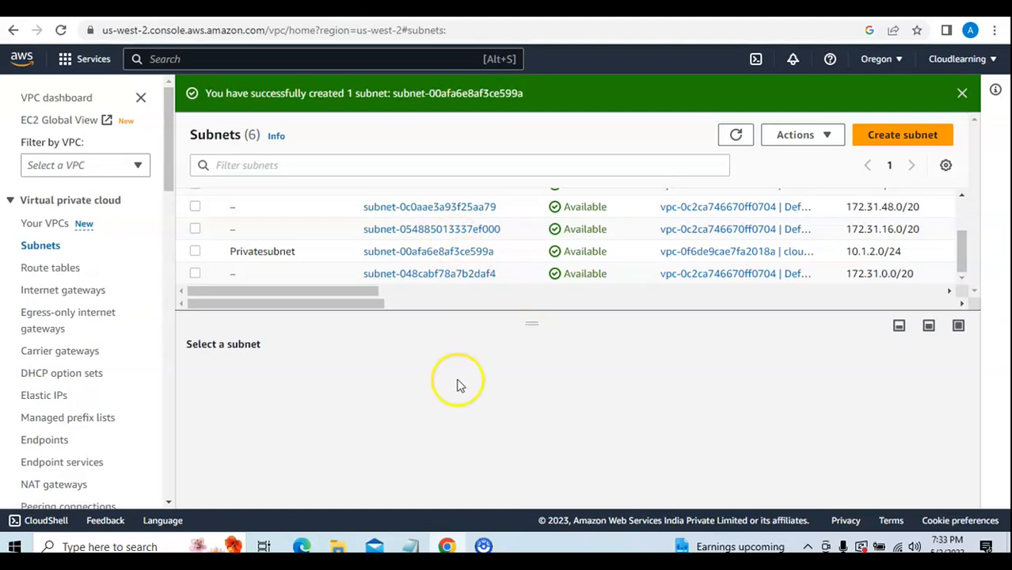
Create an internet gateway with the name tag CloudIGW.
left_click(46, 293)
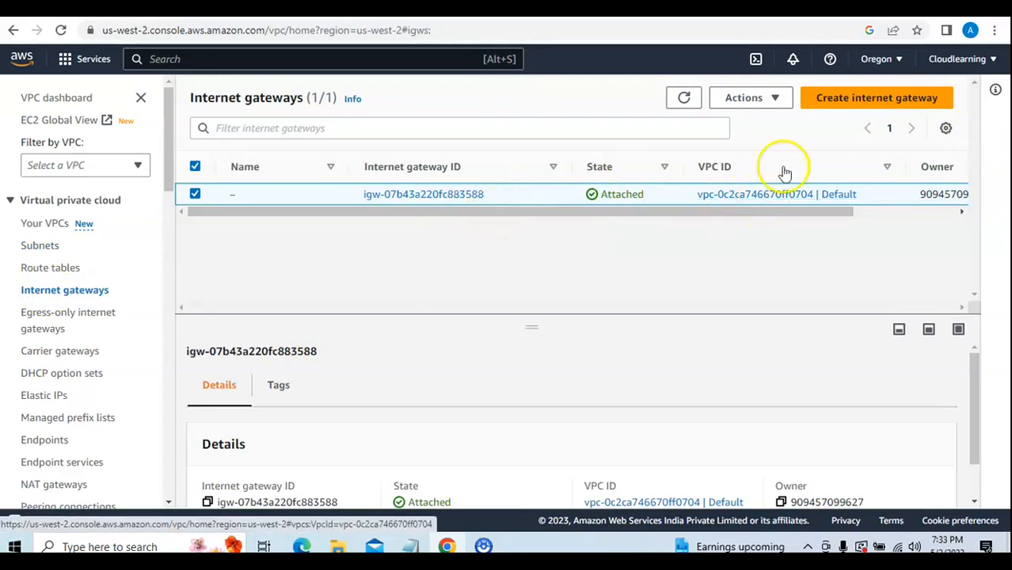
left_click(868, 104)
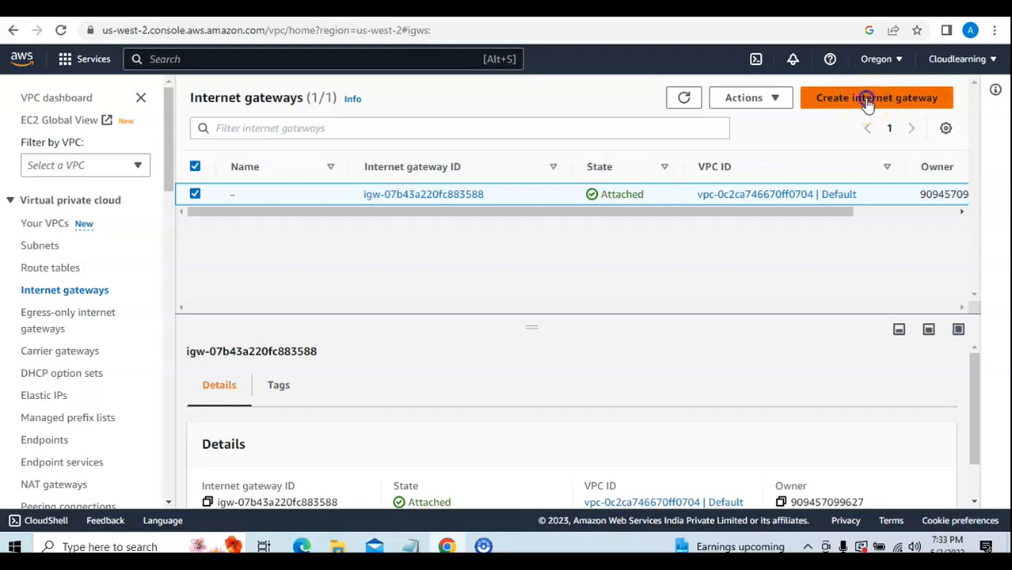
left_click(57, 297)
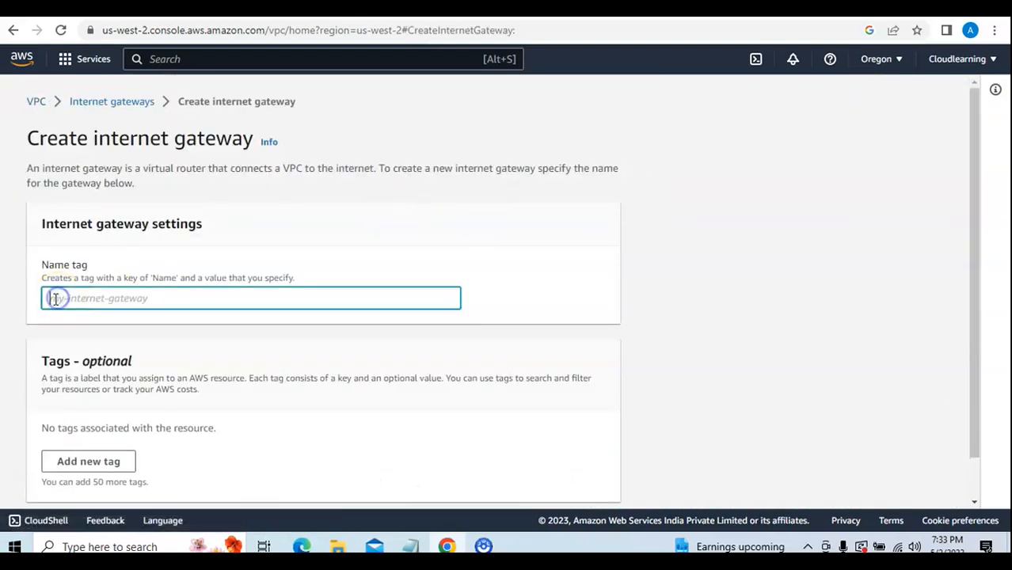
type("Clod")
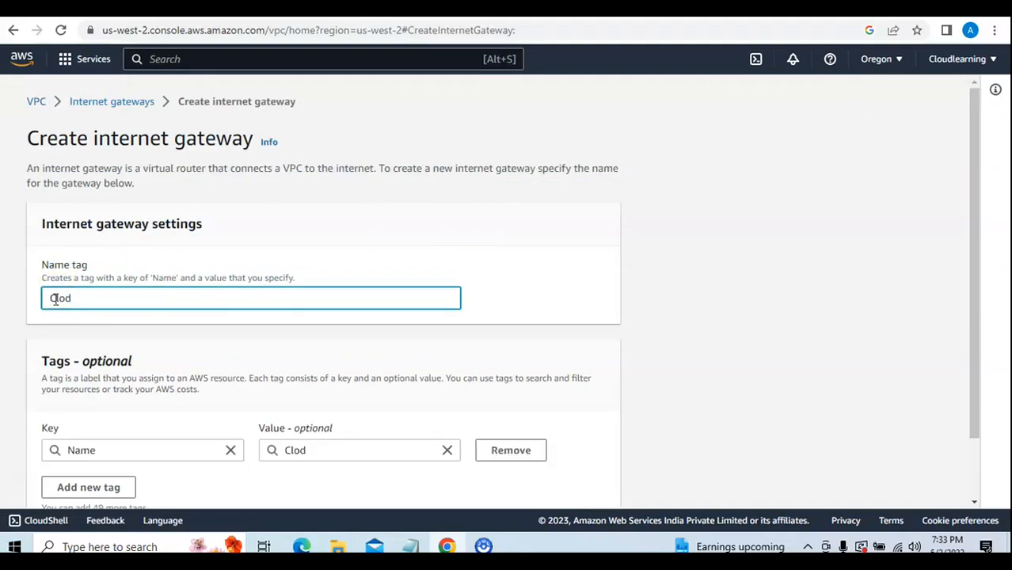
key("BackSpace")
type("udIGW")
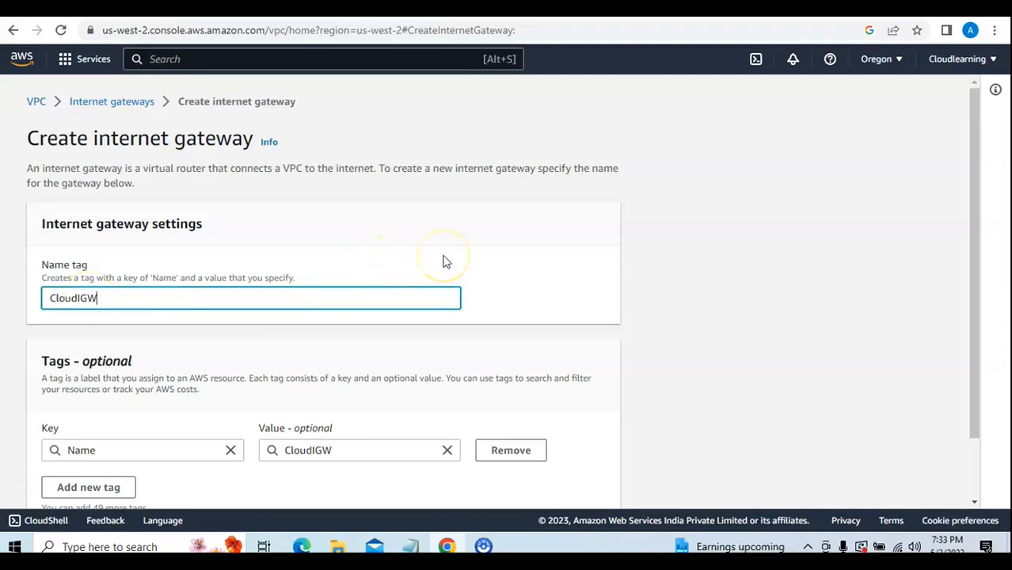
scroll(444, 261, "down", 2)
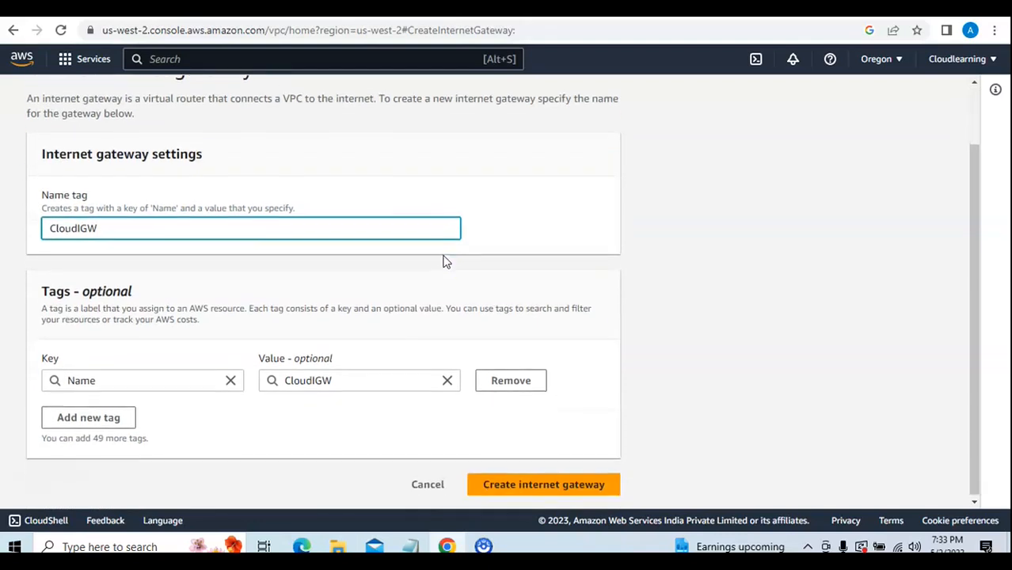
left_click(540, 482)
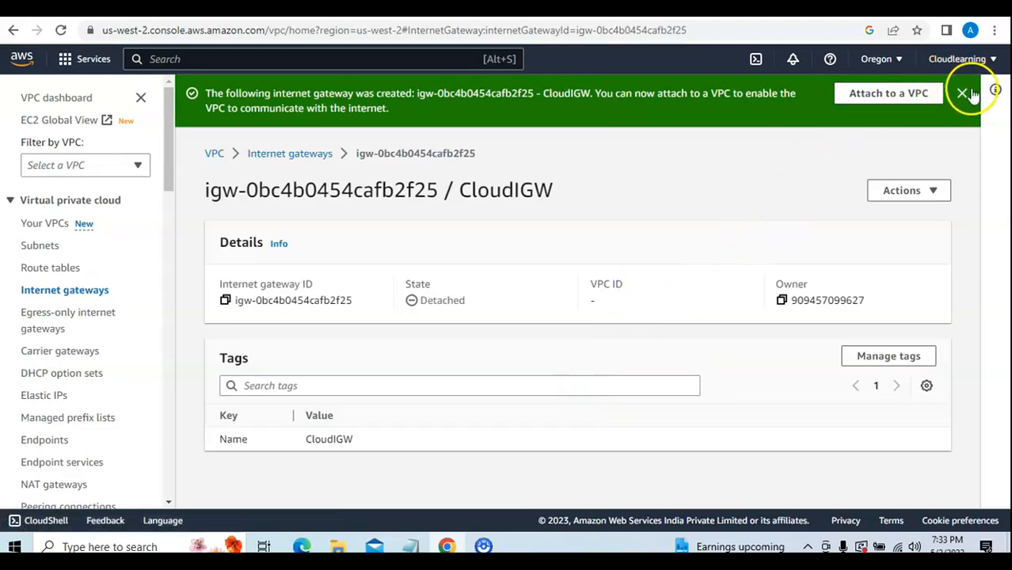
Dismiss the creation notice, reload the CloudIGW details page and examine the gateway's ID and attachment state.
left_click(963, 92)
left_click(60, 30)
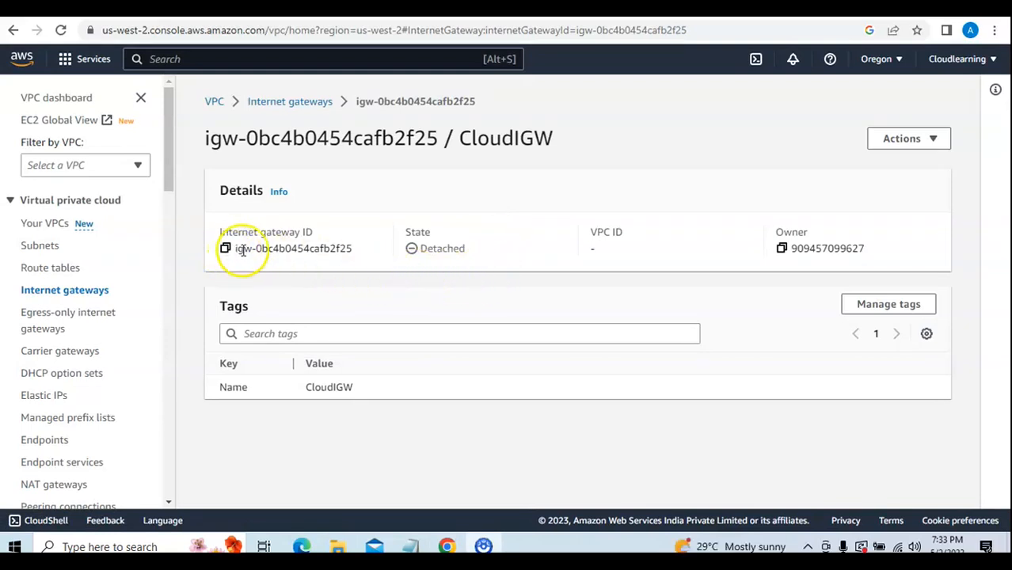
left_click_drag(355, 251, 231, 249)
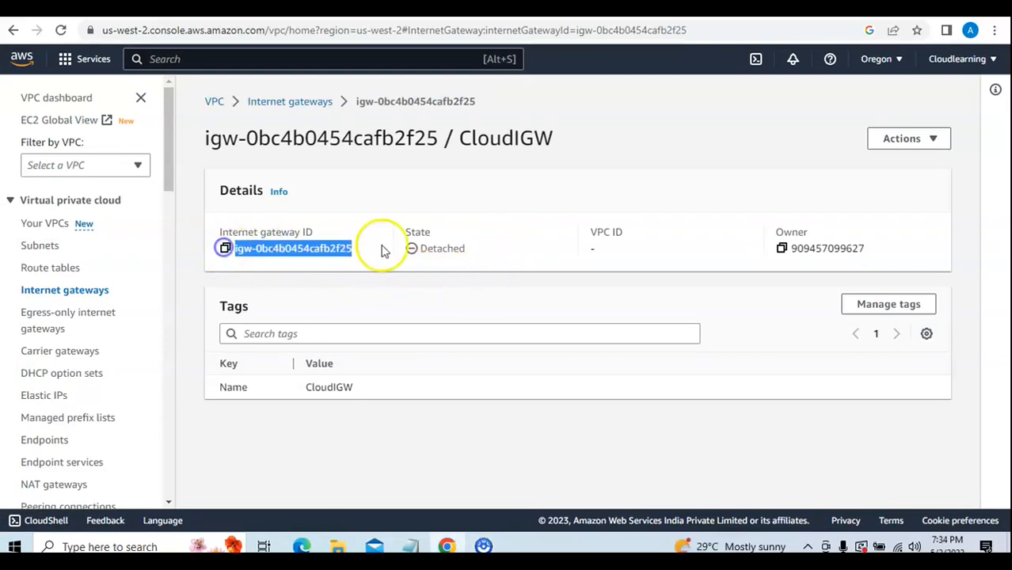
left_click(478, 255)
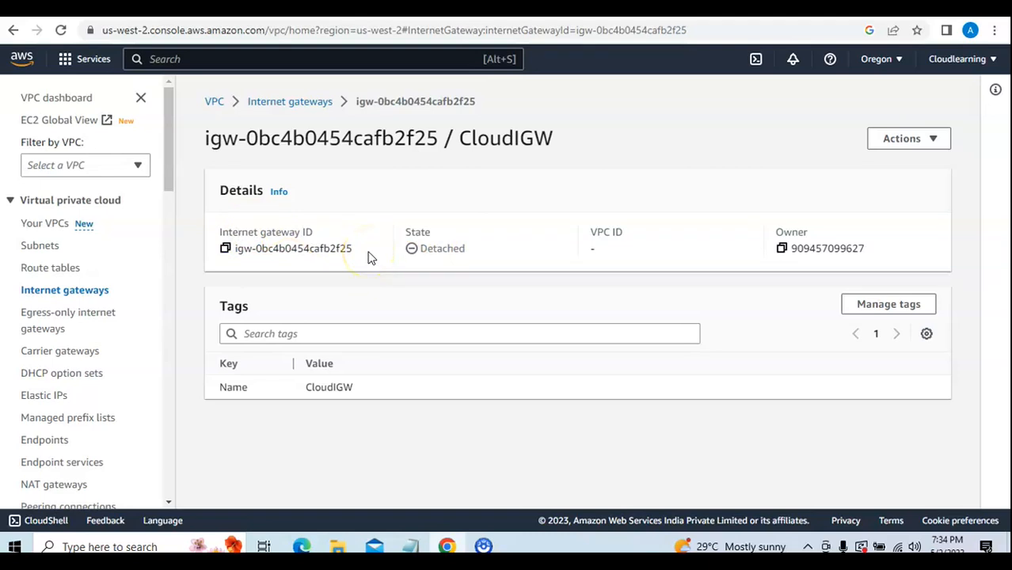
Attach the CloudIGW internet gateway to cloudinstitutevpc.
left_click(935, 146)
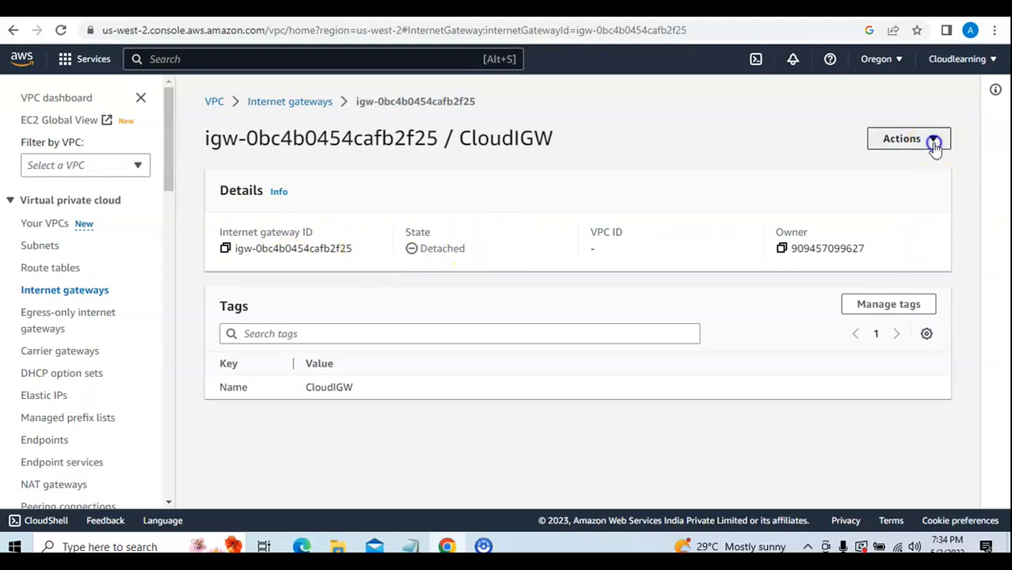
left_click(887, 167)
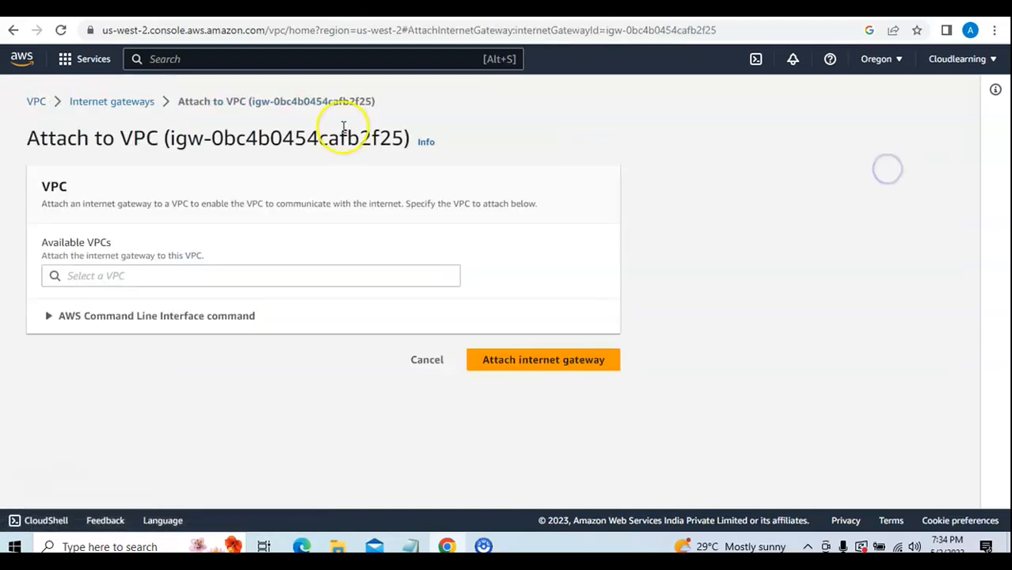
left_click(202, 274)
left_click(216, 299)
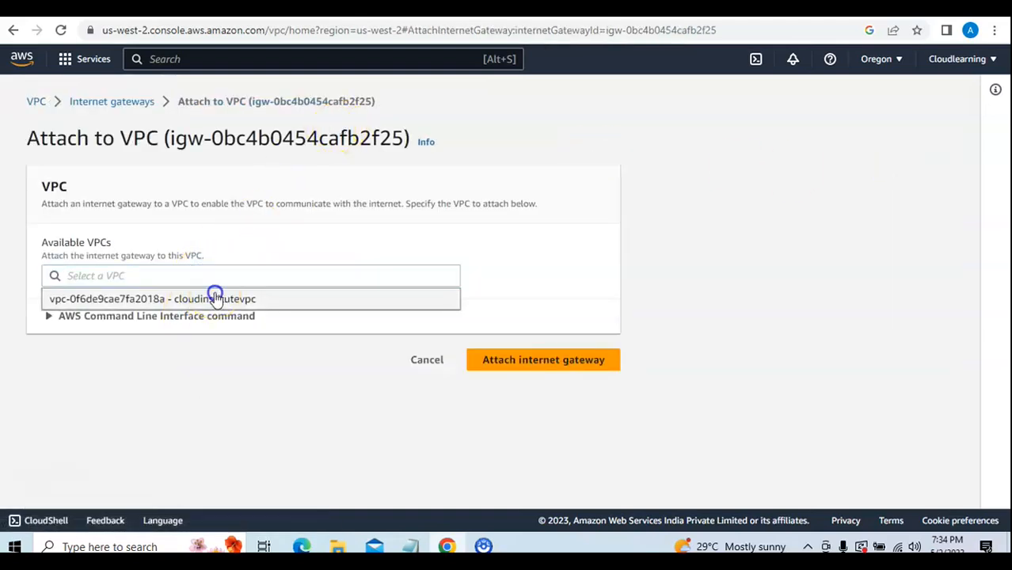
left_click(573, 364)
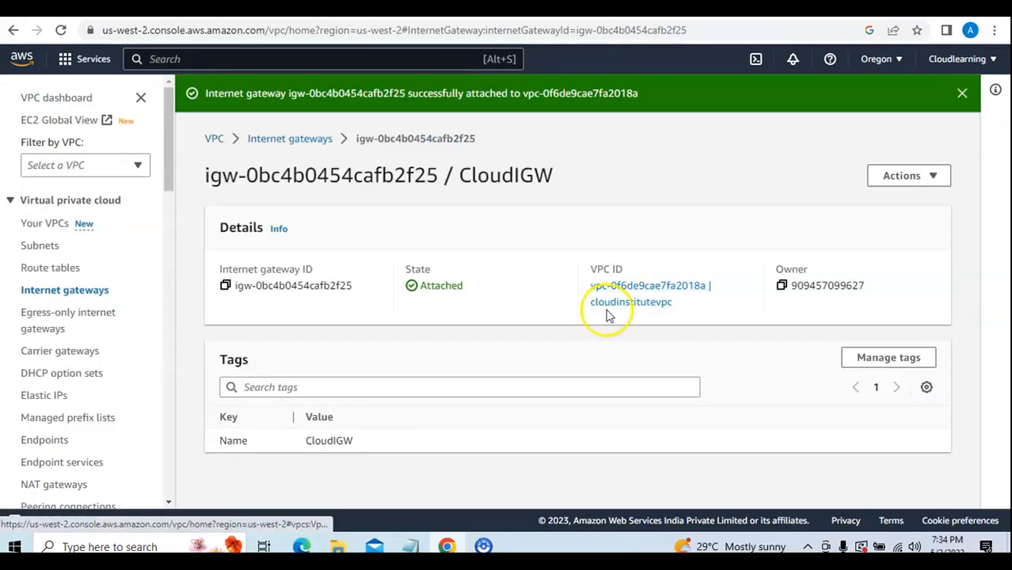
Dismiss the attachment notice, open the route tables list and look for the table belonging to cloudinstitutevpc.
left_click(962, 94)
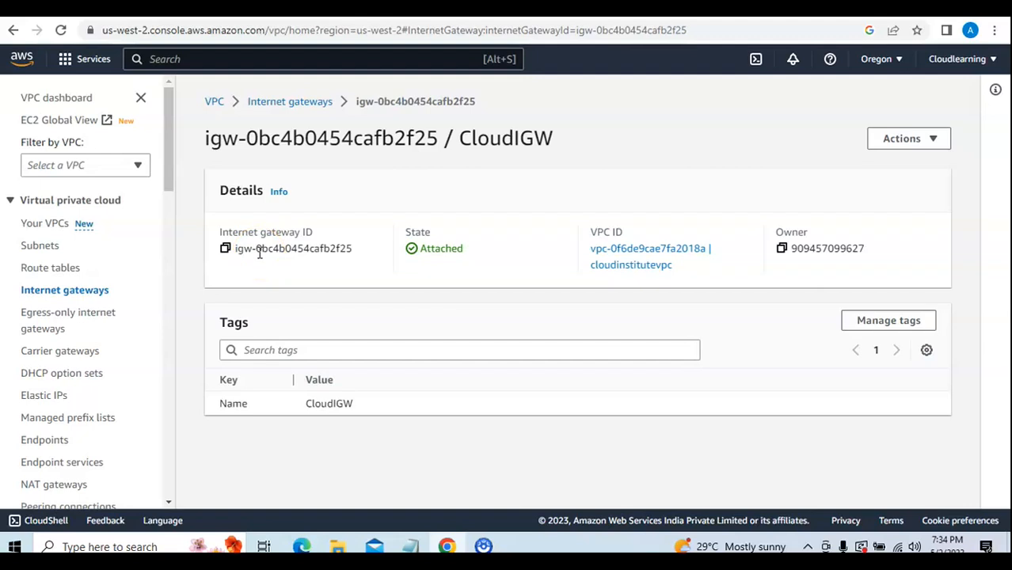
scroll(111, 303, "down", 1)
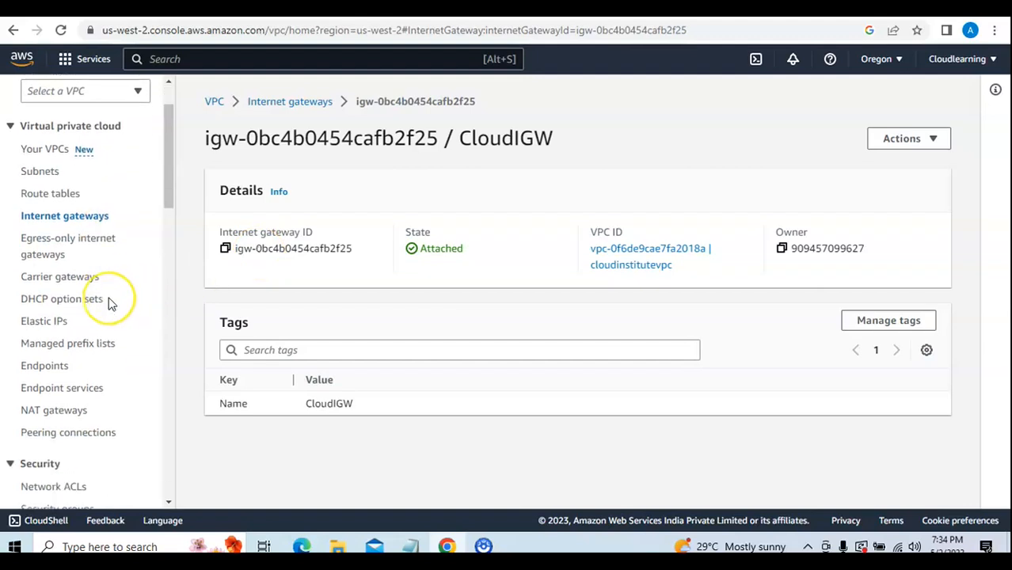
scroll(110, 301, "up", 1)
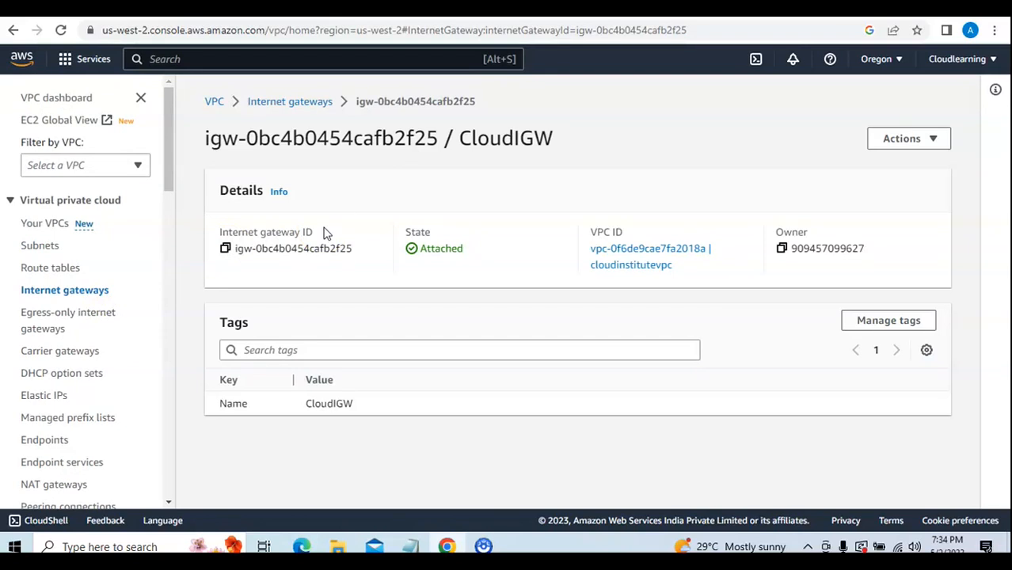
left_click(27, 267)
left_click(659, 283)
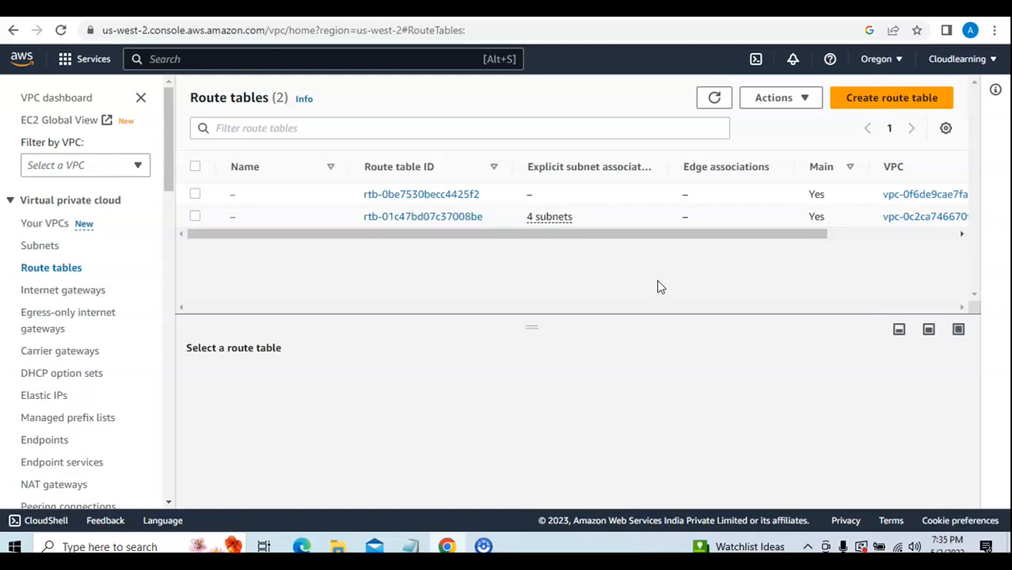
left_click_drag(681, 234, 813, 235)
left_click_drag(877, 166, 956, 168)
left_click_drag(859, 235, 408, 240)
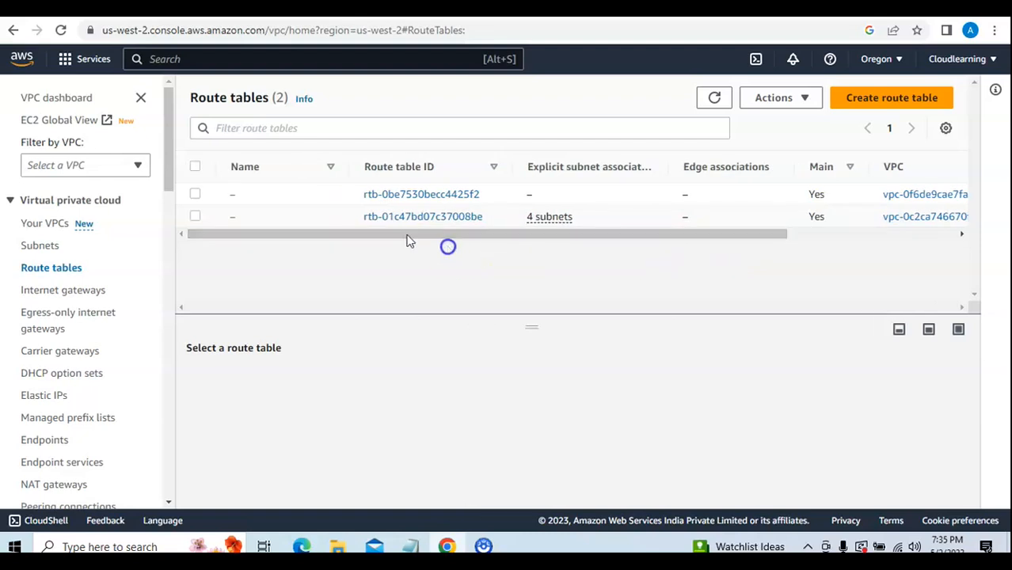
Name the main route table of cloudinstitutevpc MainRT.
left_click(246, 195)
left_click(285, 223)
type("MainRT")
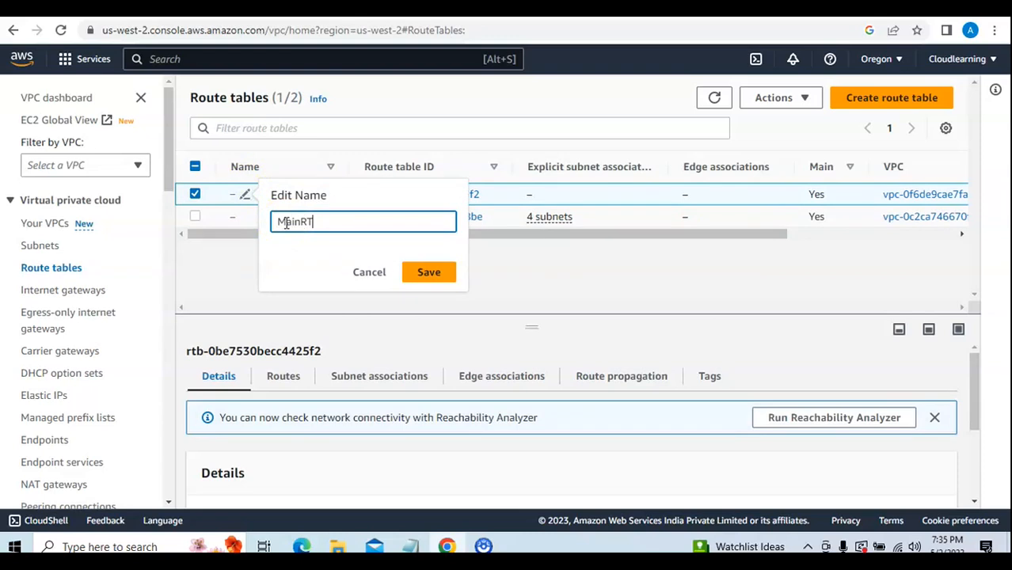
left_click(448, 273)
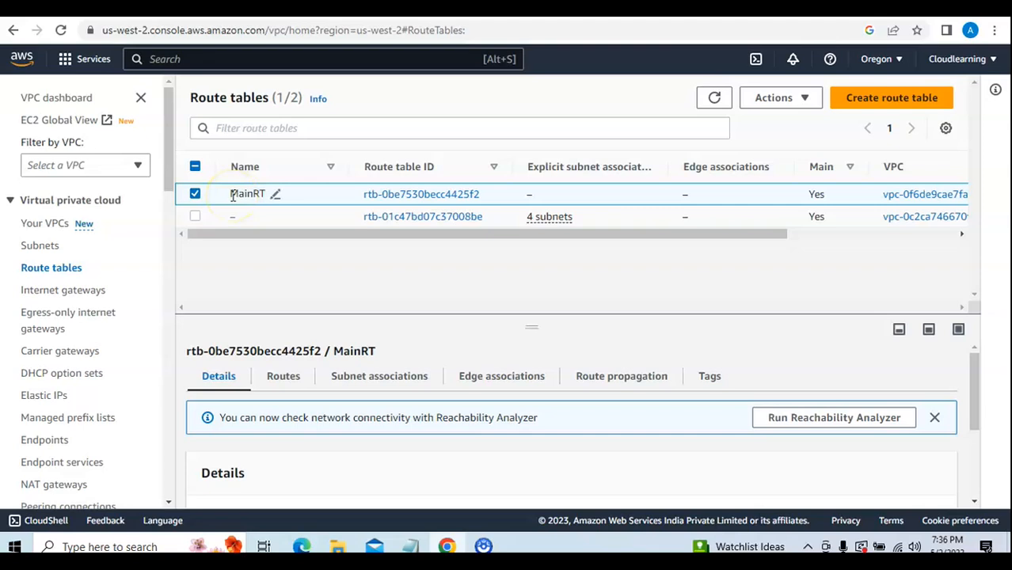
Explicitly associate Publicsubnet with the MainRT route table, refresh the route tables list and dismiss the notice.
left_click(368, 380)
left_click_drag(534, 326, 532, 254)
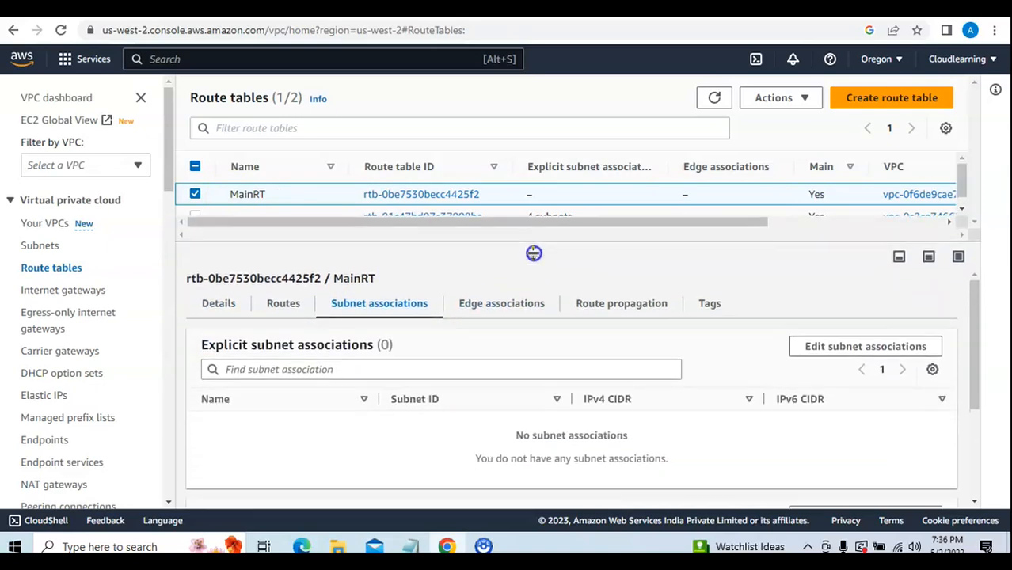
left_click(856, 345)
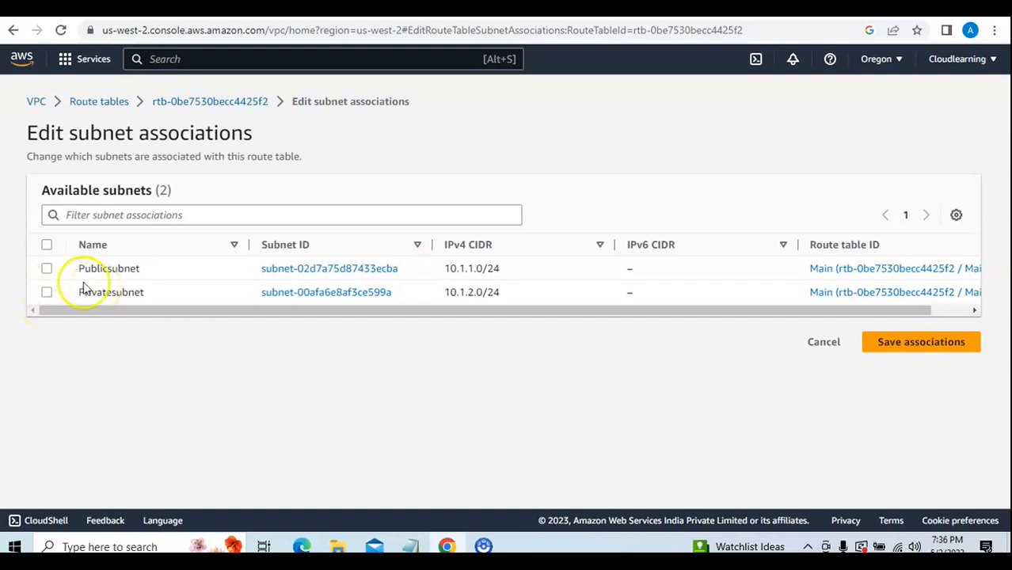
left_click(47, 268)
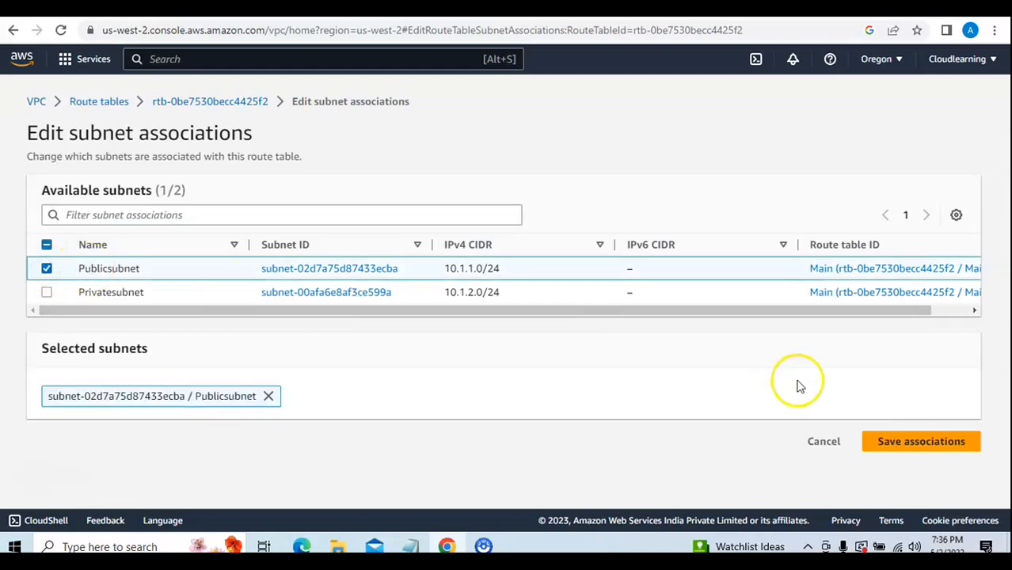
left_click(905, 443)
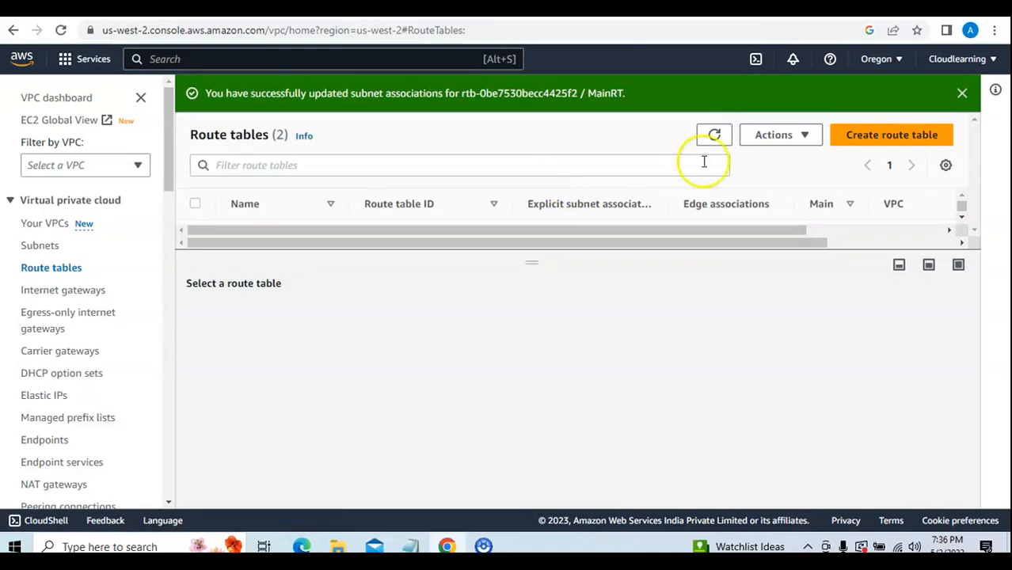
left_click(714, 135)
left_click(960, 93)
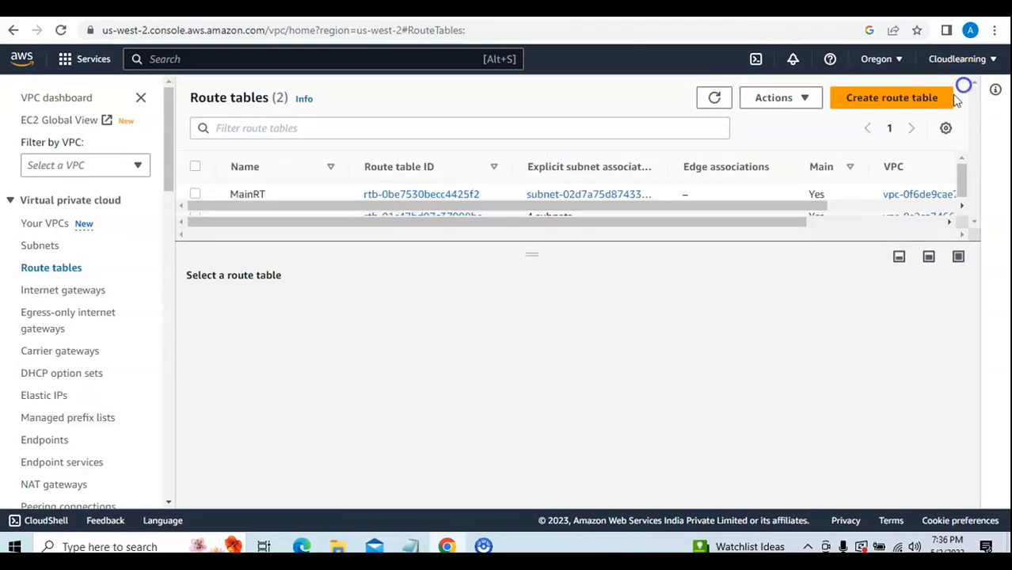
Examine the subnet associations and the existing routes of the MainRT route table.
left_click_drag(522, 255, 531, 308)
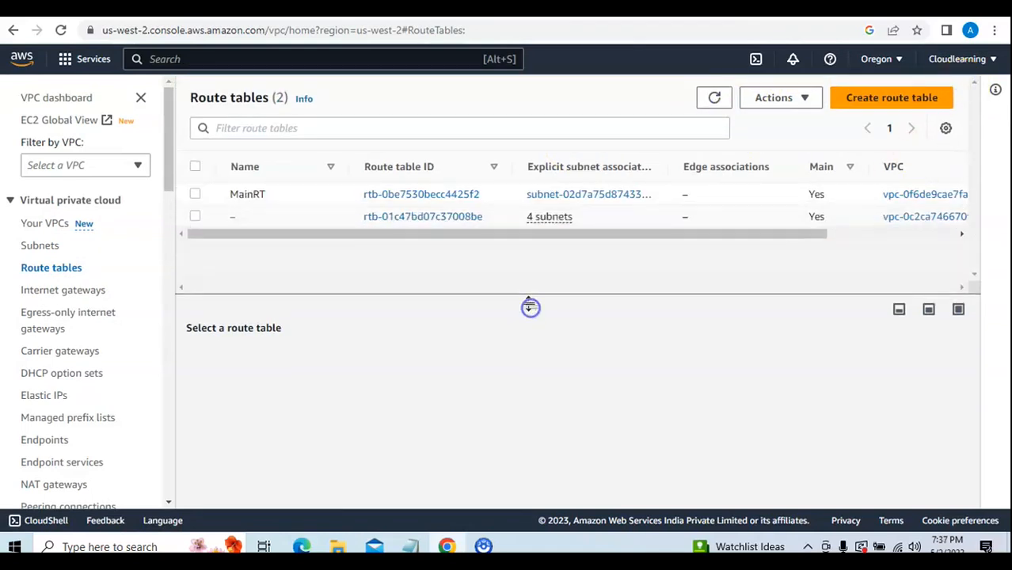
left_click(197, 195)
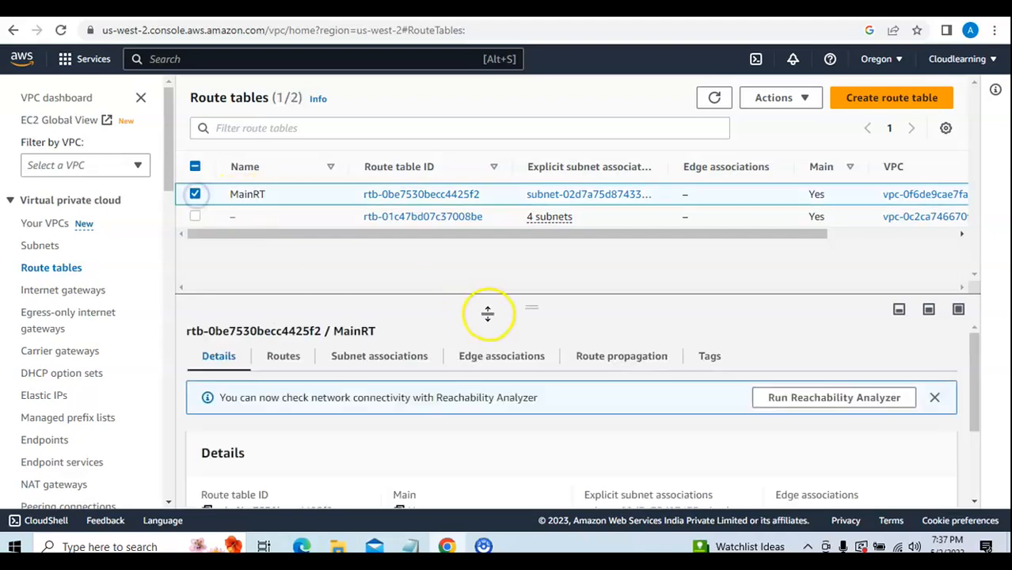
left_click(428, 356)
left_click_drag(536, 307, 729, 256)
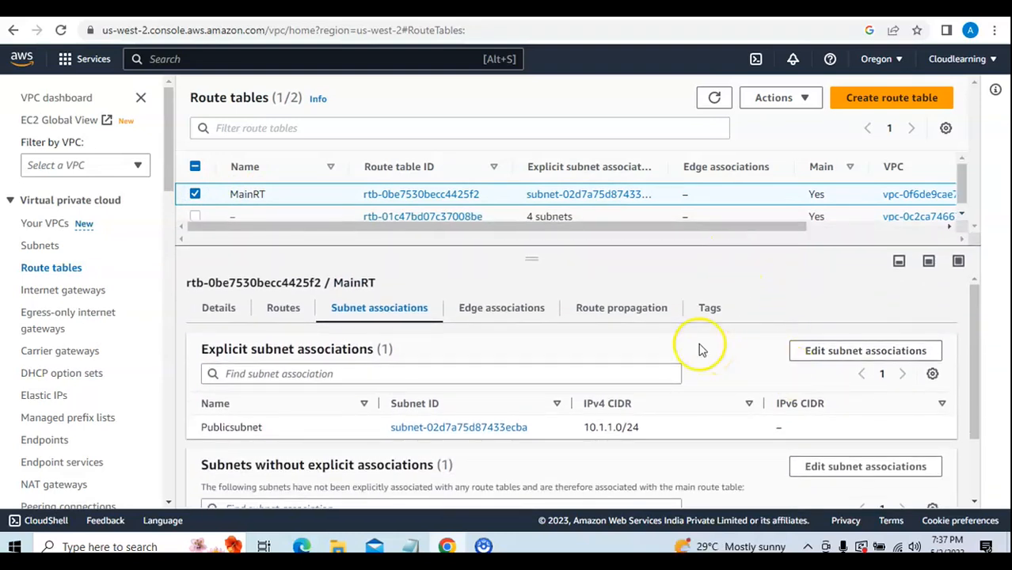
left_click_drag(584, 428, 654, 431)
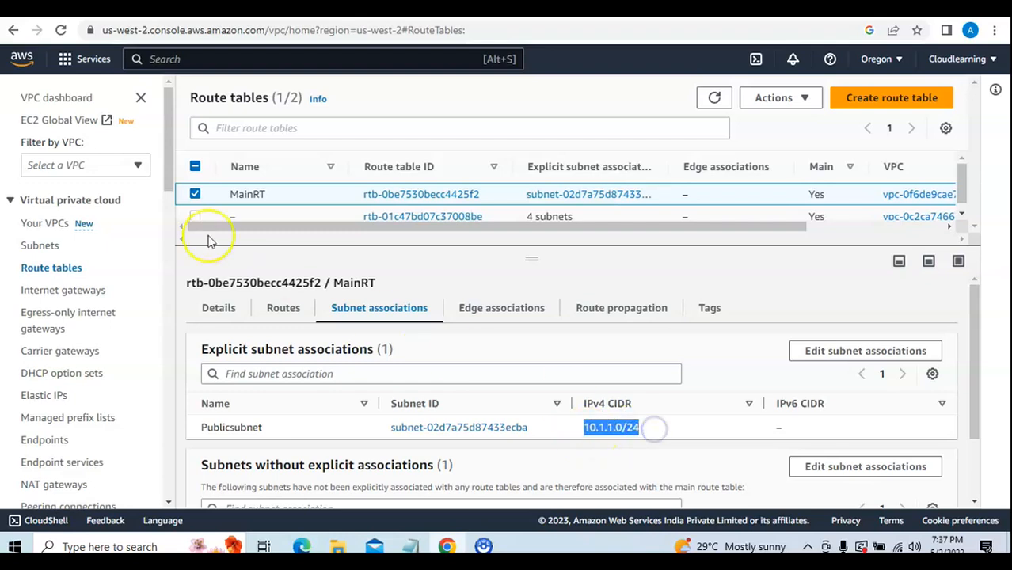
mouse_move(271, 196)
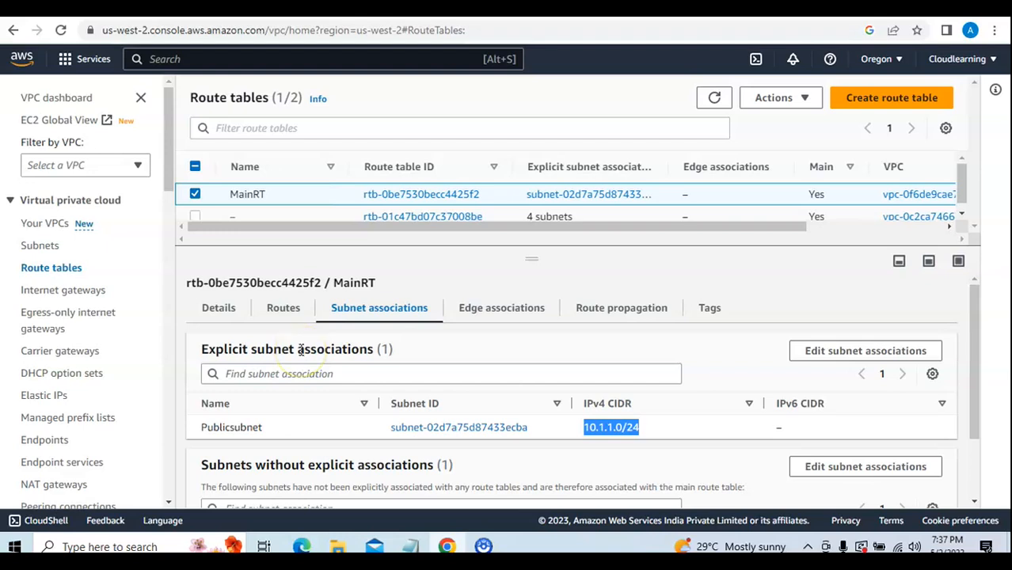
left_click(283, 307)
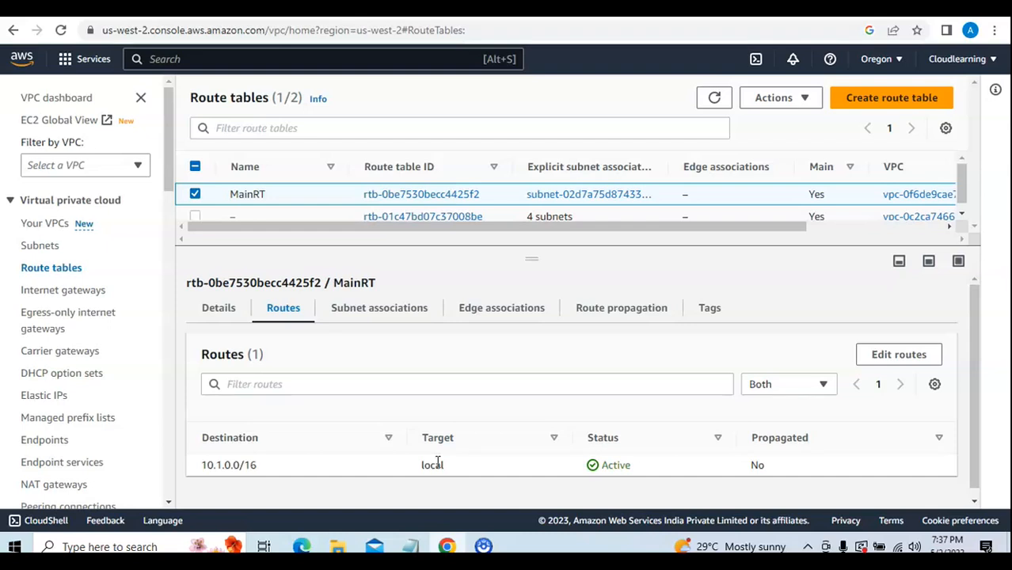
left_click(622, 279)
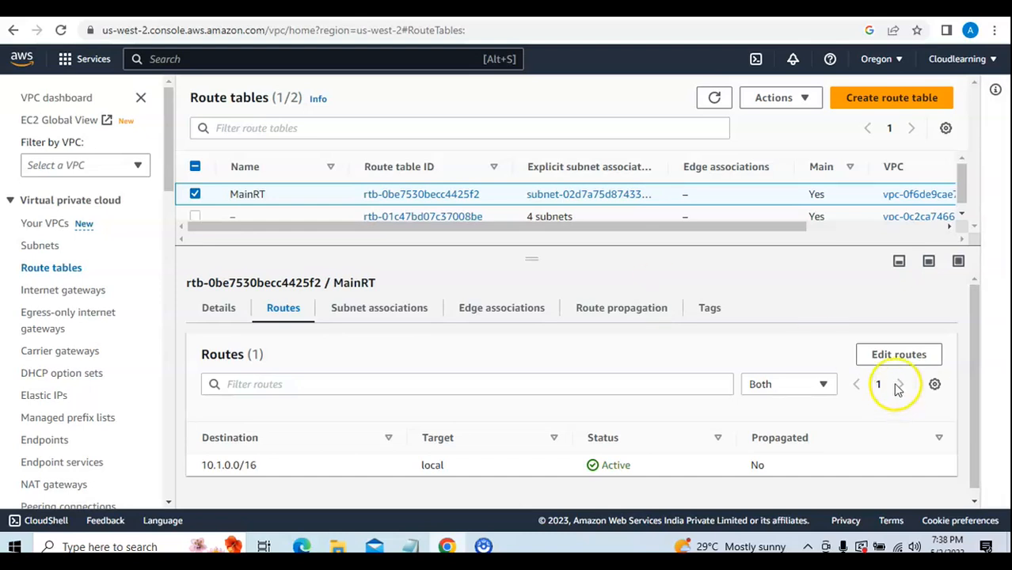
Add a route to MainRT with destination 0.0.0.0/0 and the CloudIGW internet gateway as target, and save it.
left_click(899, 354)
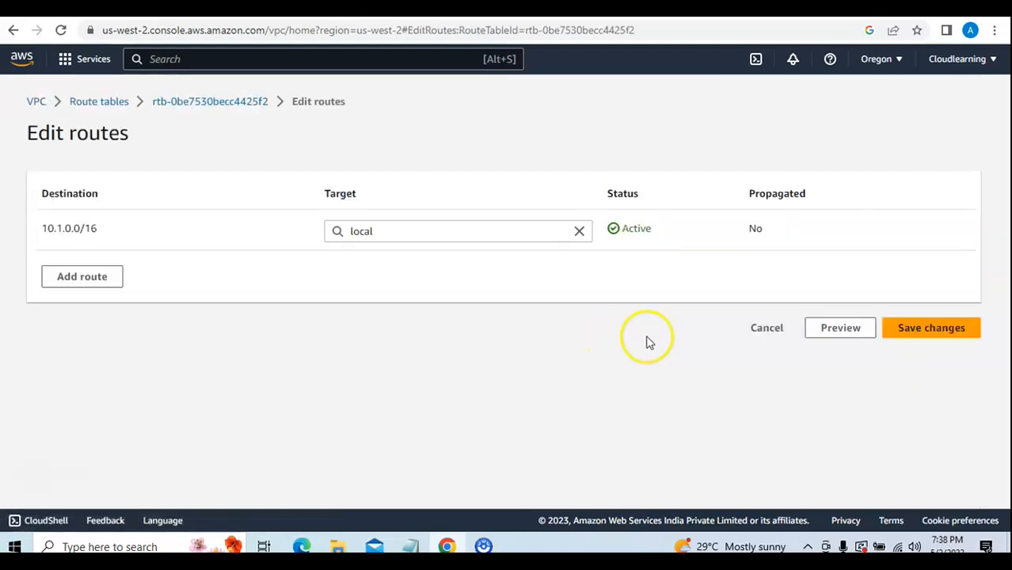
left_click(98, 279)
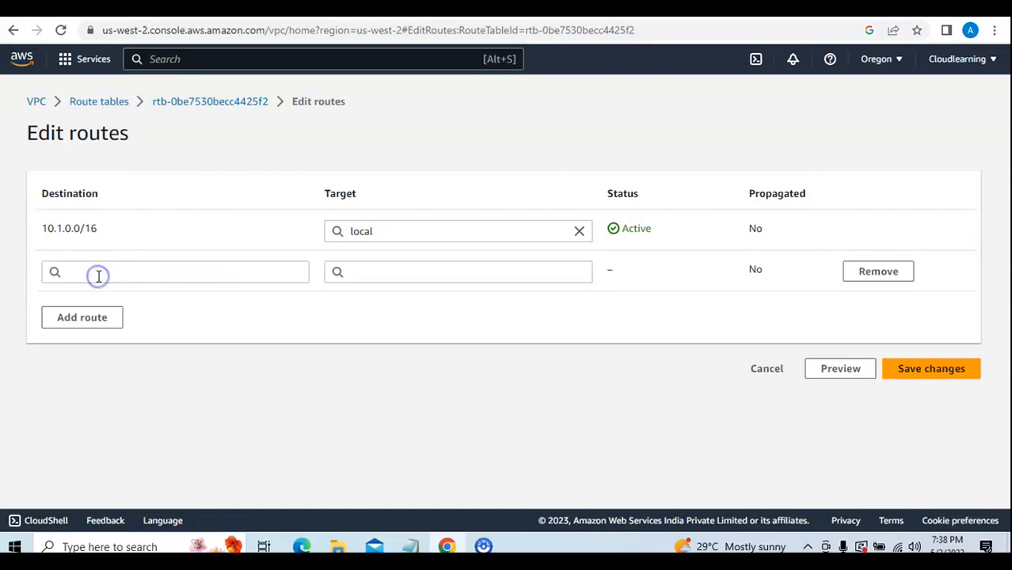
left_click(97, 274)
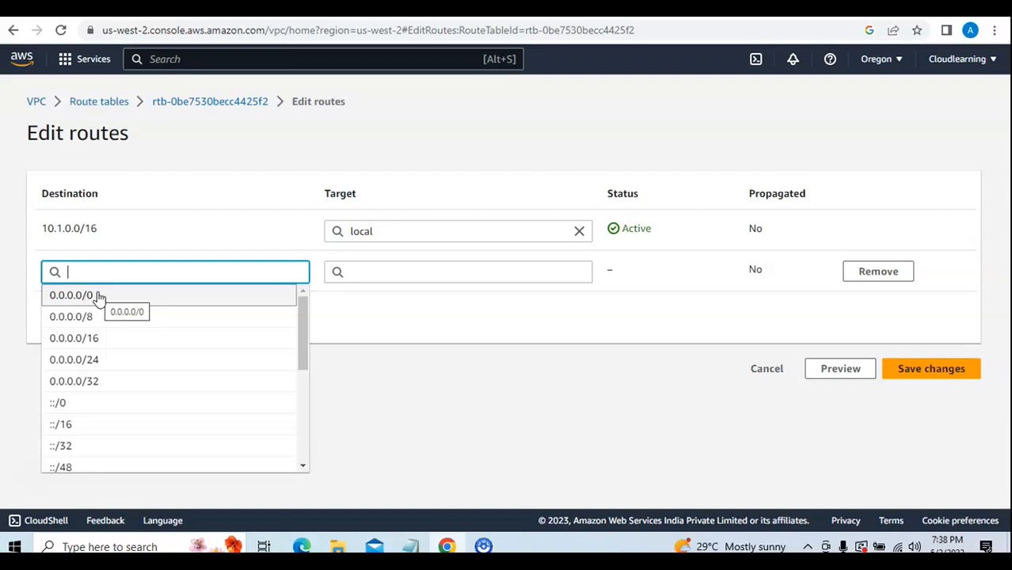
left_click(98, 296)
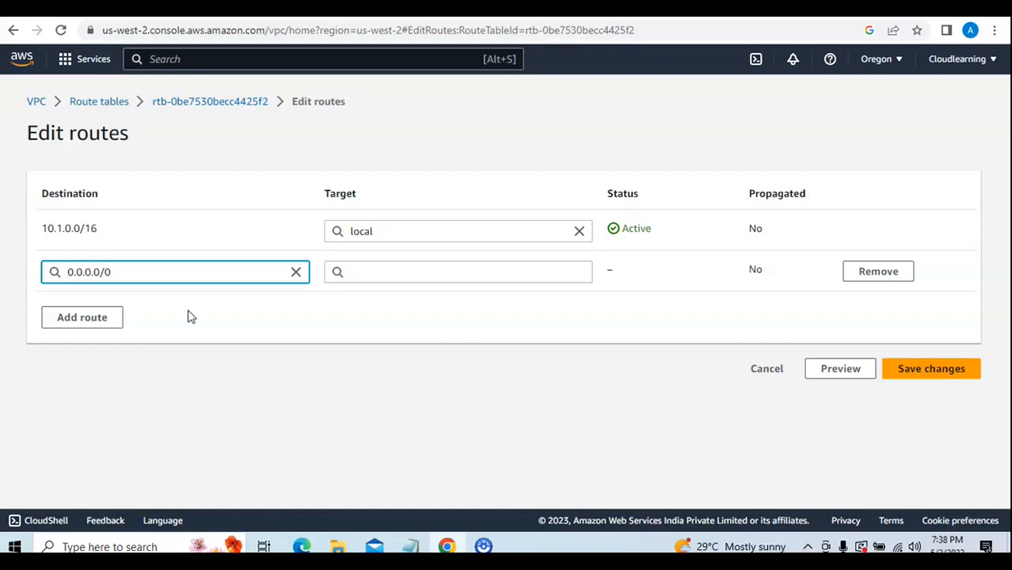
left_click(437, 273)
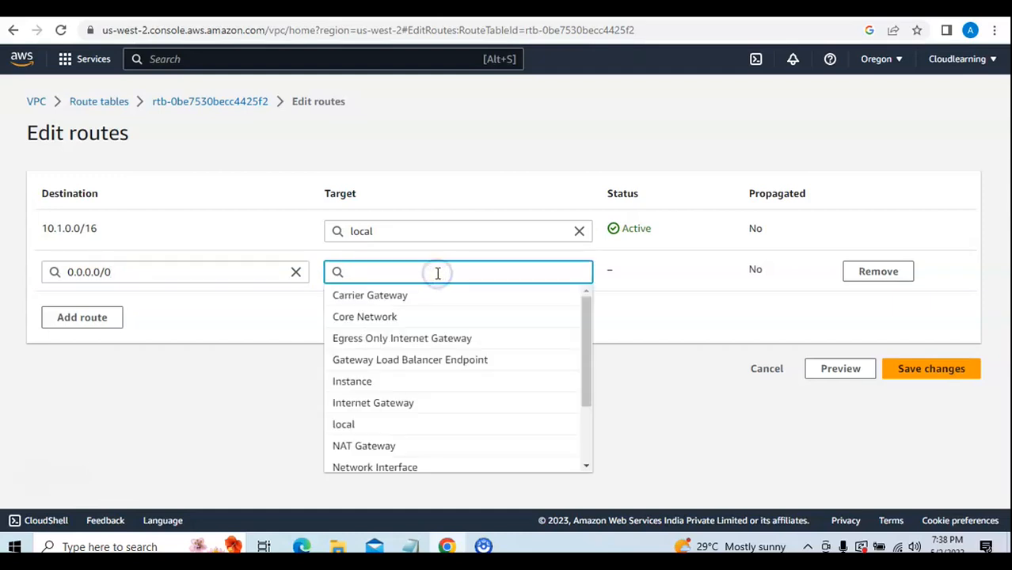
left_click(425, 403)
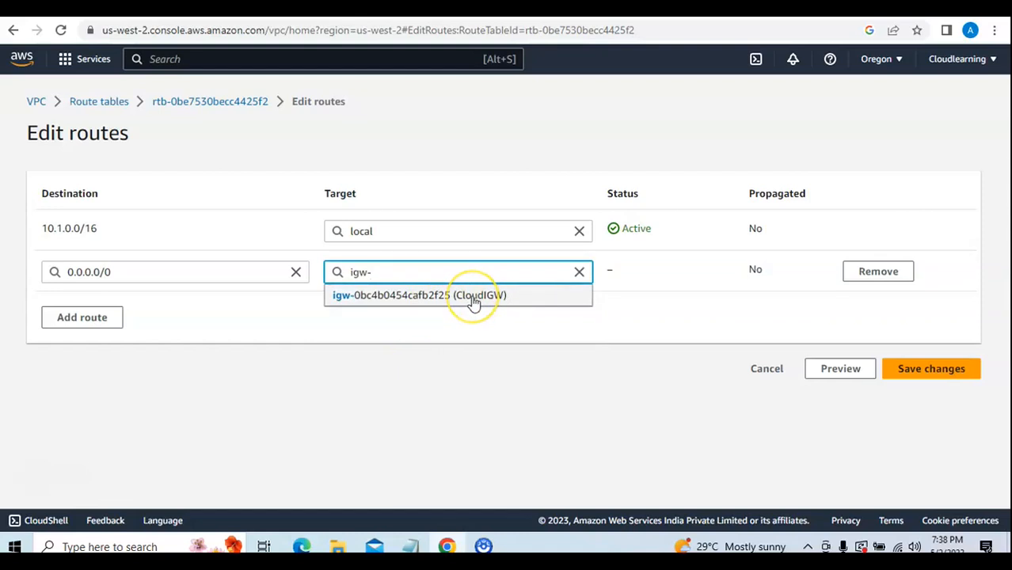
left_click(474, 301)
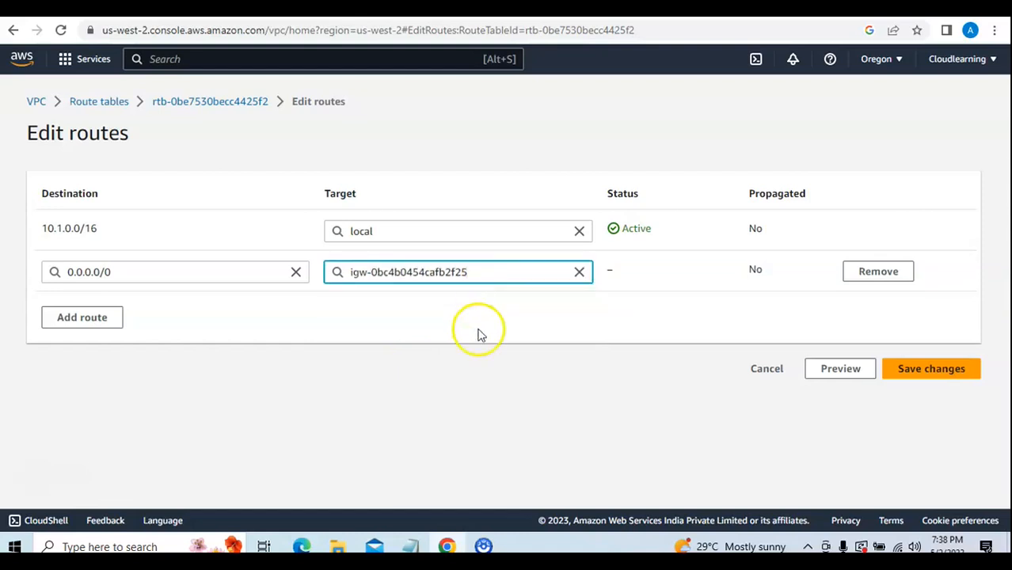
left_click(943, 375)
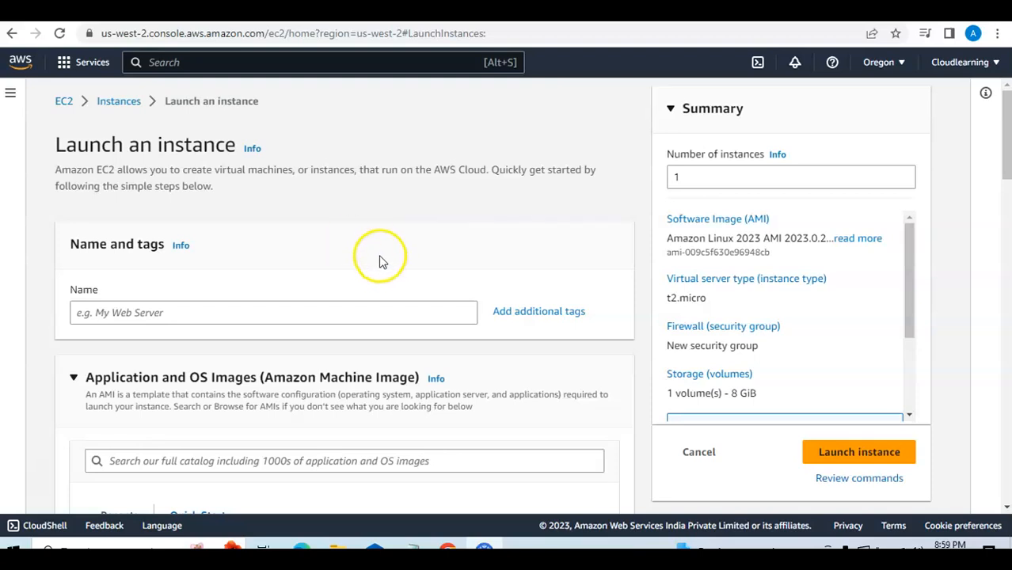
Name the new EC2 instance Webserver.
left_click(269, 310)
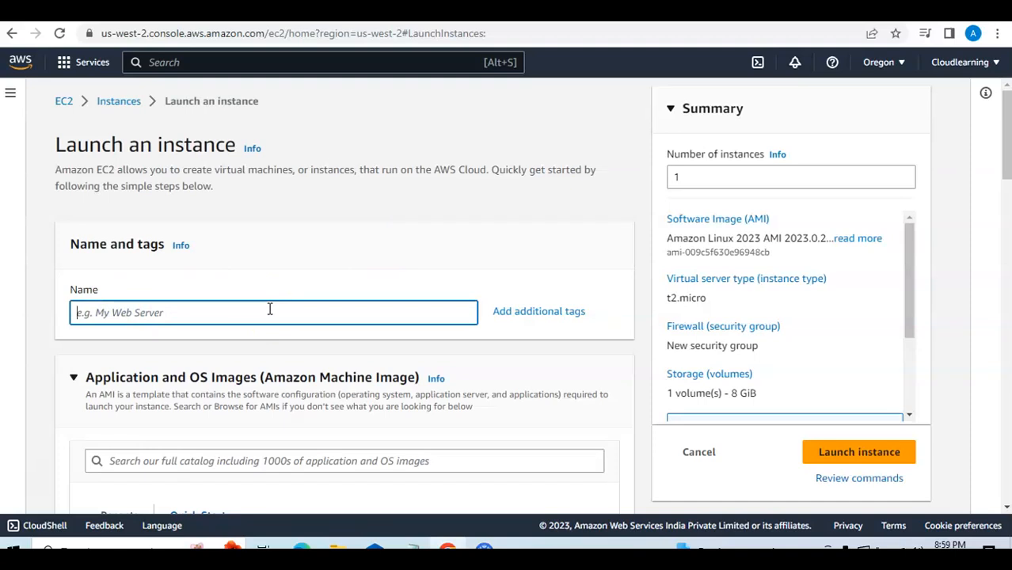
type("We")
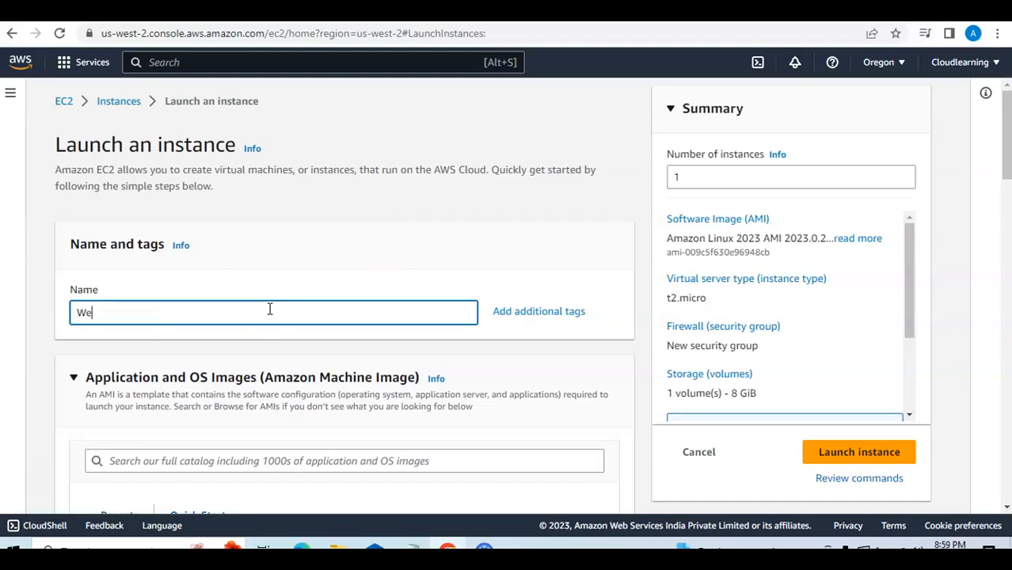
type("bserver")
Choose Microsoft Windows Server 2016 Base from the Quickstart AMIs as the image for Webserver.
scroll(303, 235, "down", 2)
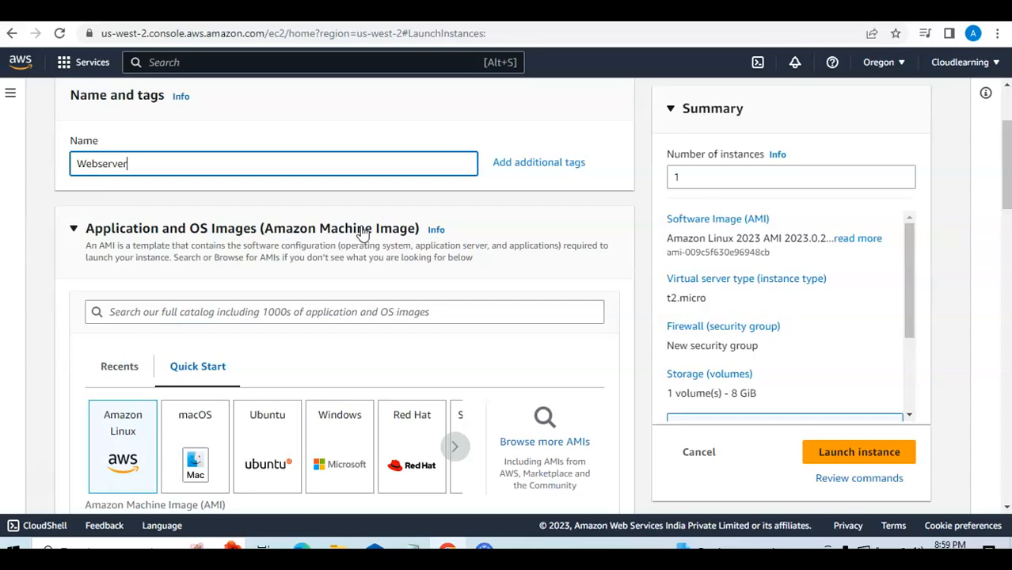
scroll(362, 233, "down", 3)
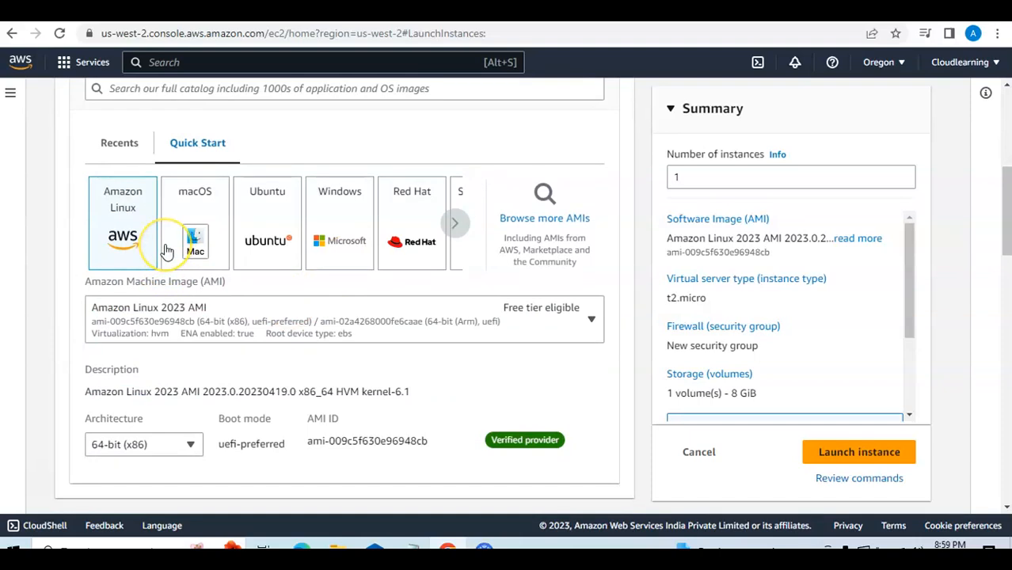
left_click(465, 290)
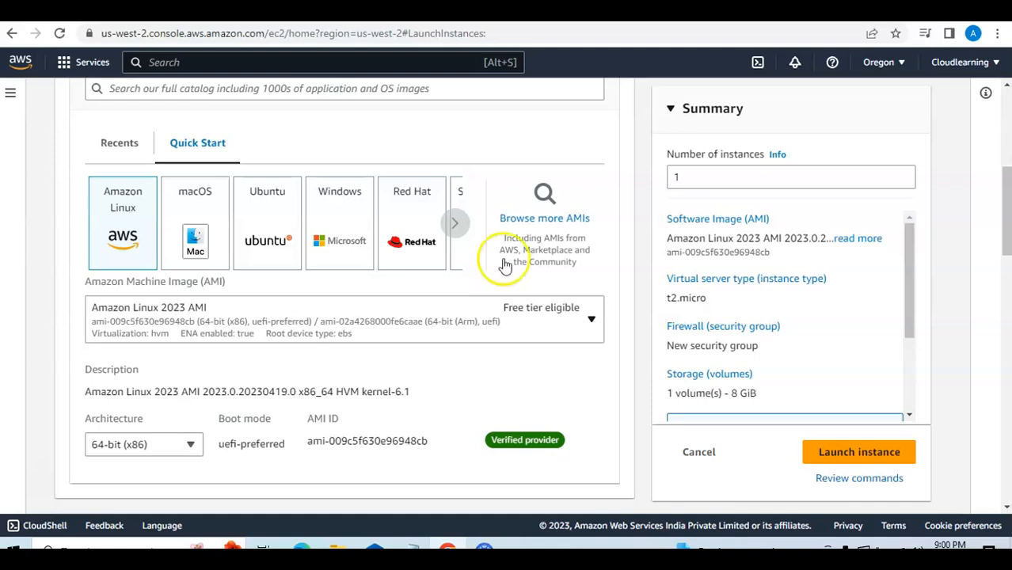
left_click(545, 222)
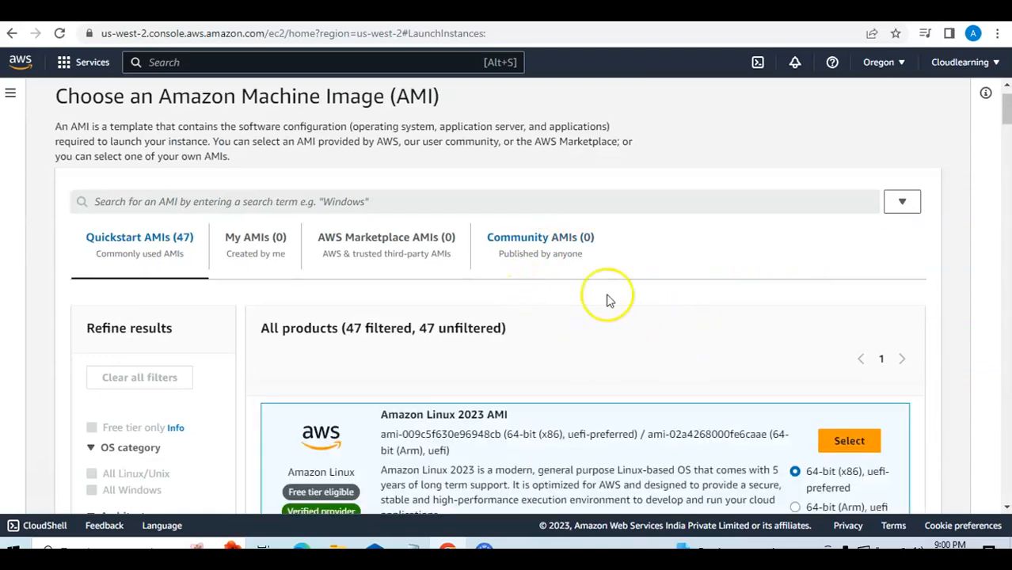
scroll(564, 309, "down", 2)
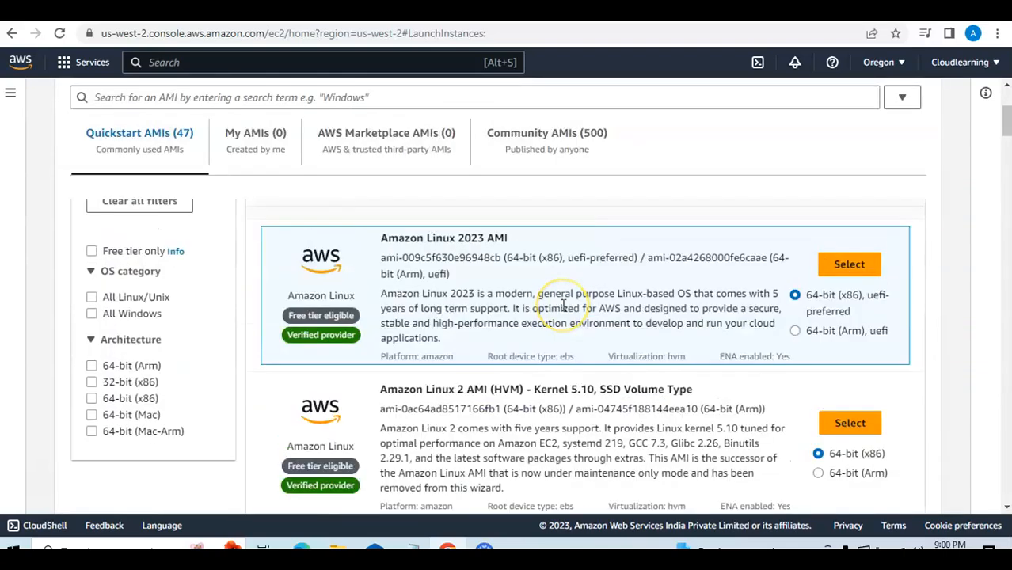
scroll(564, 305, "down", 5)
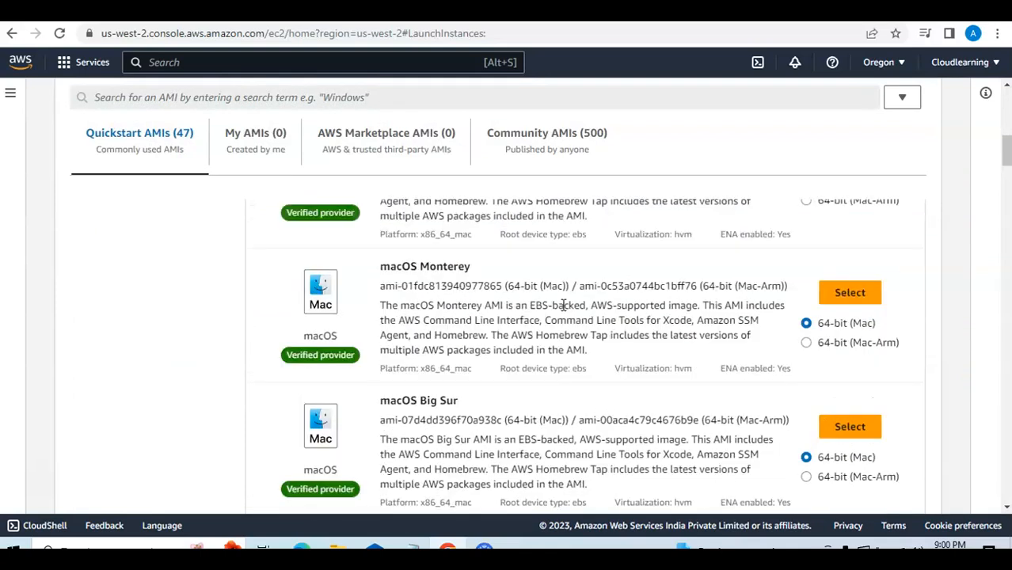
scroll(564, 305, "down", 1)
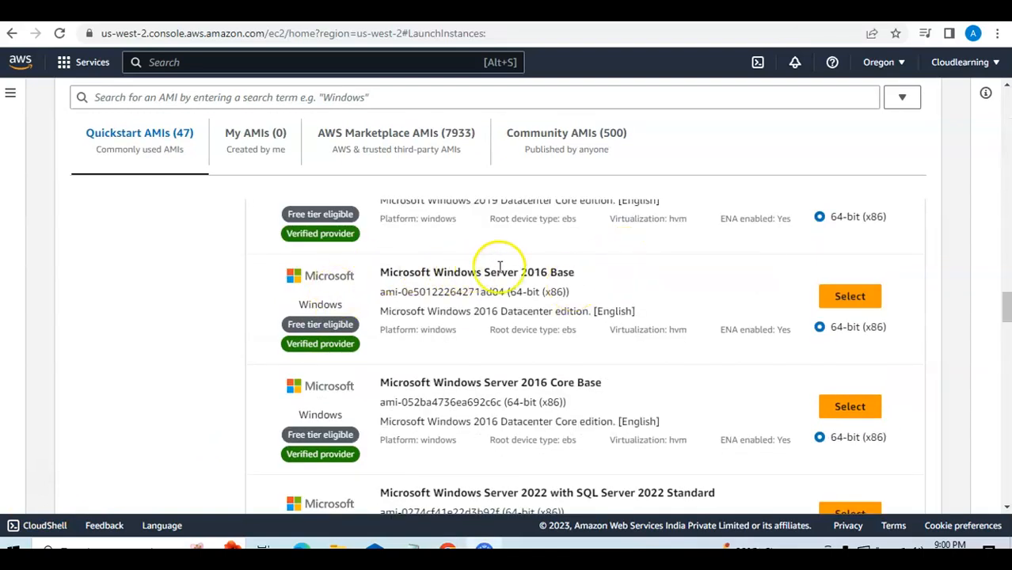
left_click(852, 296)
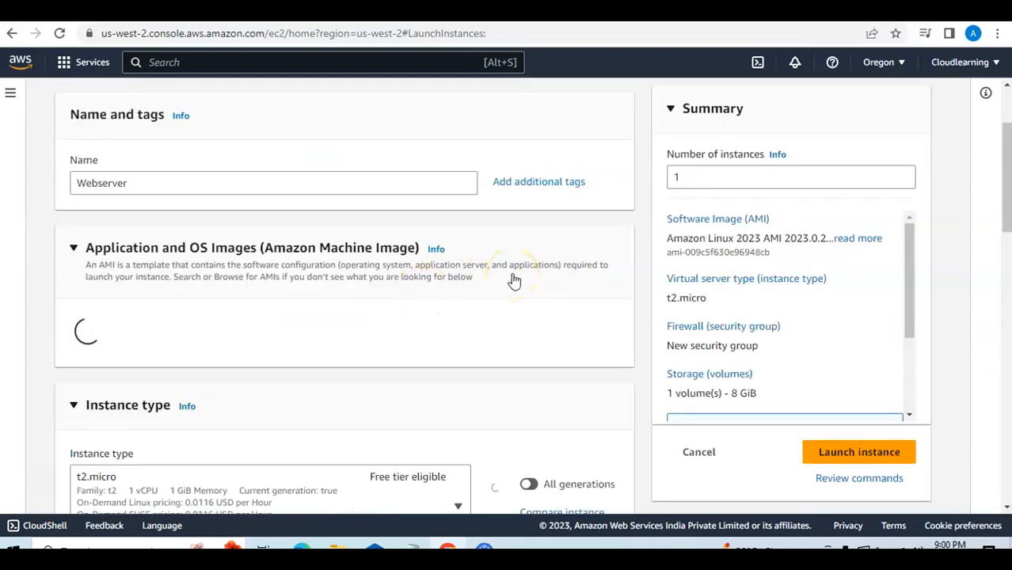
Create a new key pair named cloudinstitute in .pem format for the instance login.
scroll(513, 281, "down", 3)
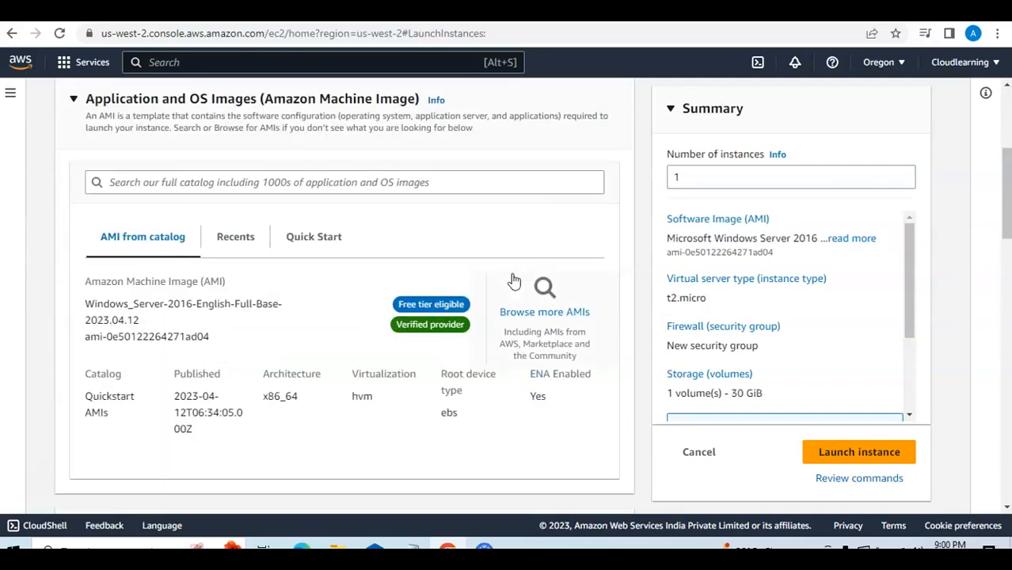
scroll(513, 280, "down", 5)
scroll(547, 305, "down", 3)
left_click(553, 308)
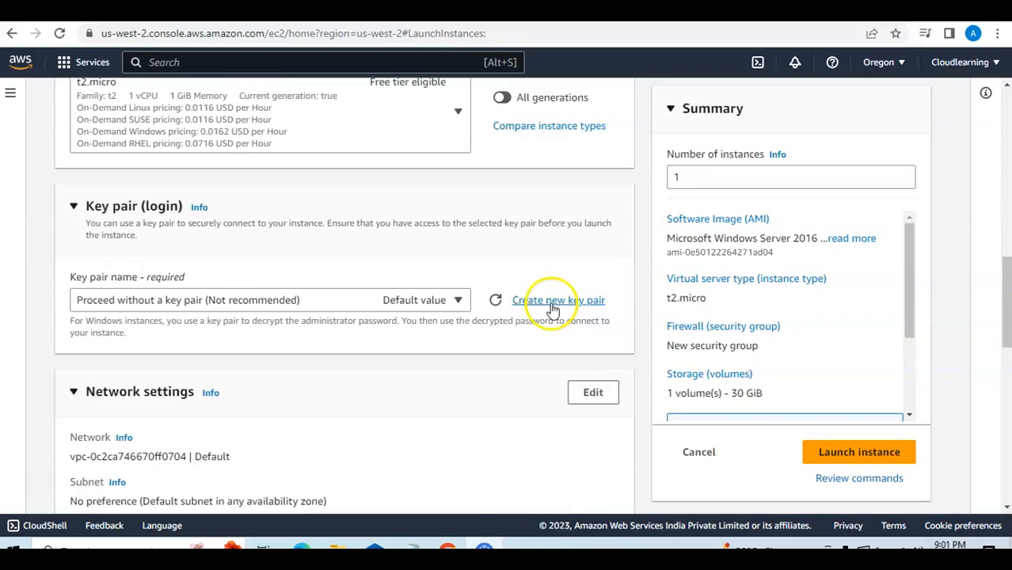
left_click(553, 303)
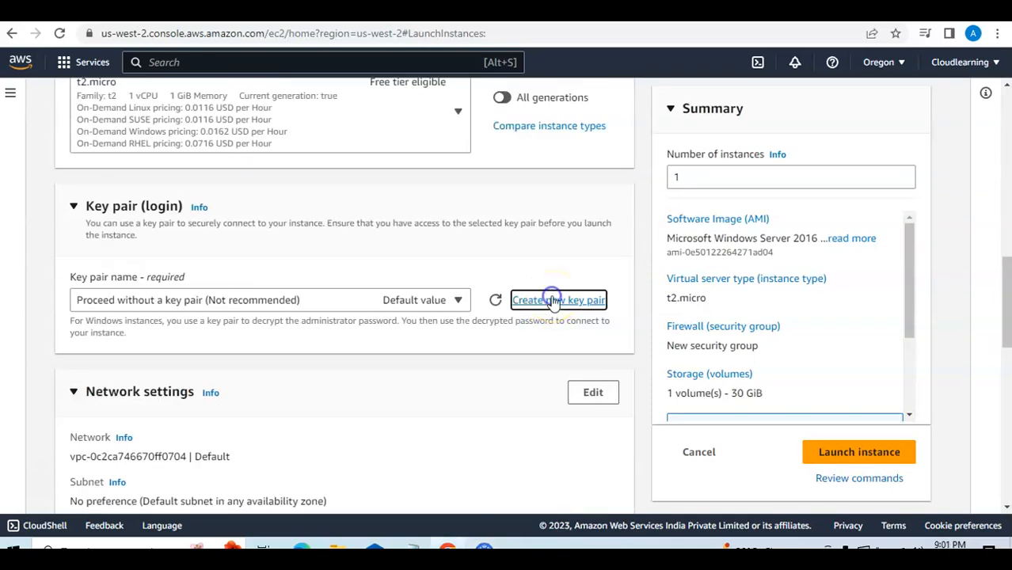
left_click(381, 302)
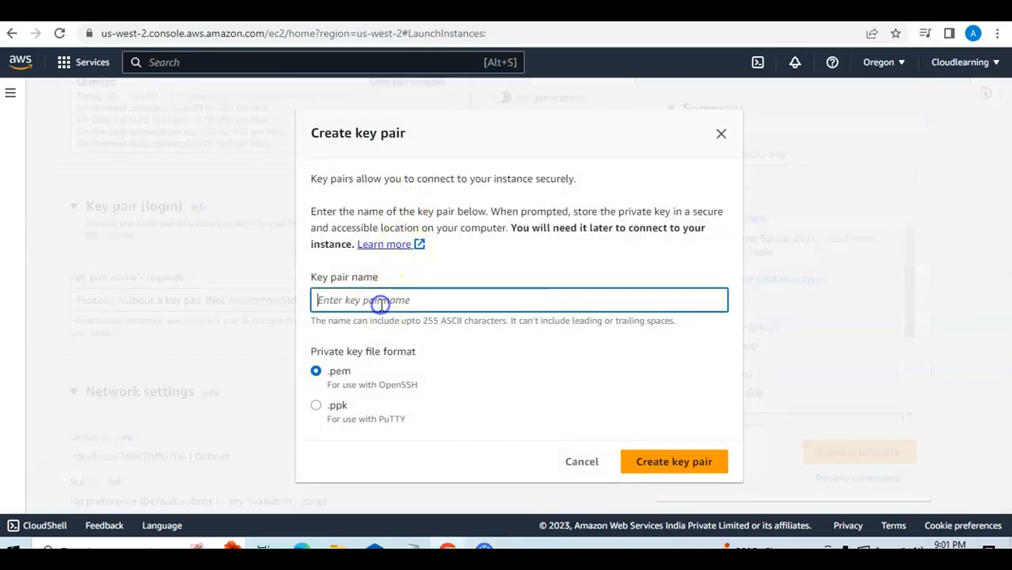
type("cl")
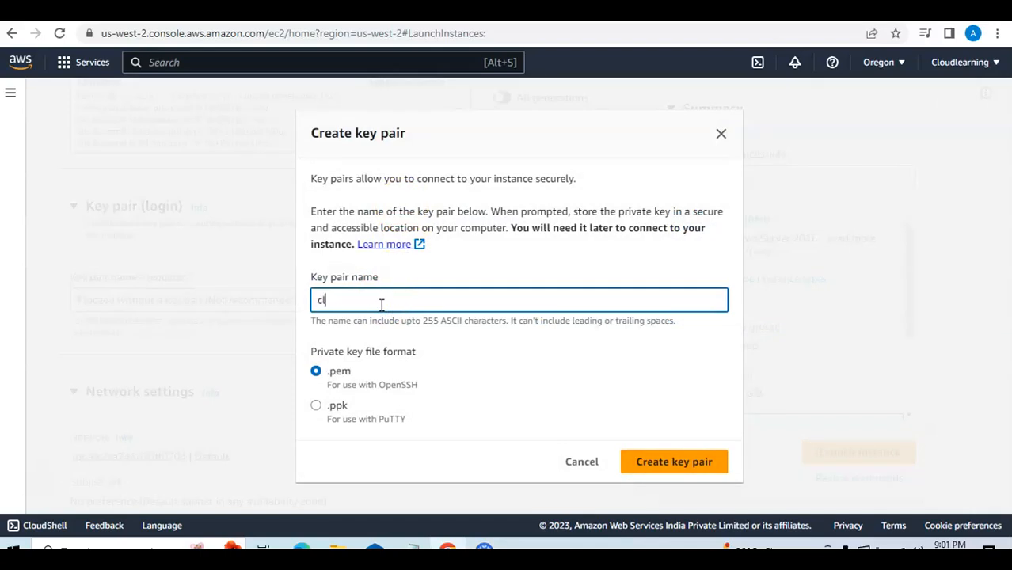
type("oudinstitute")
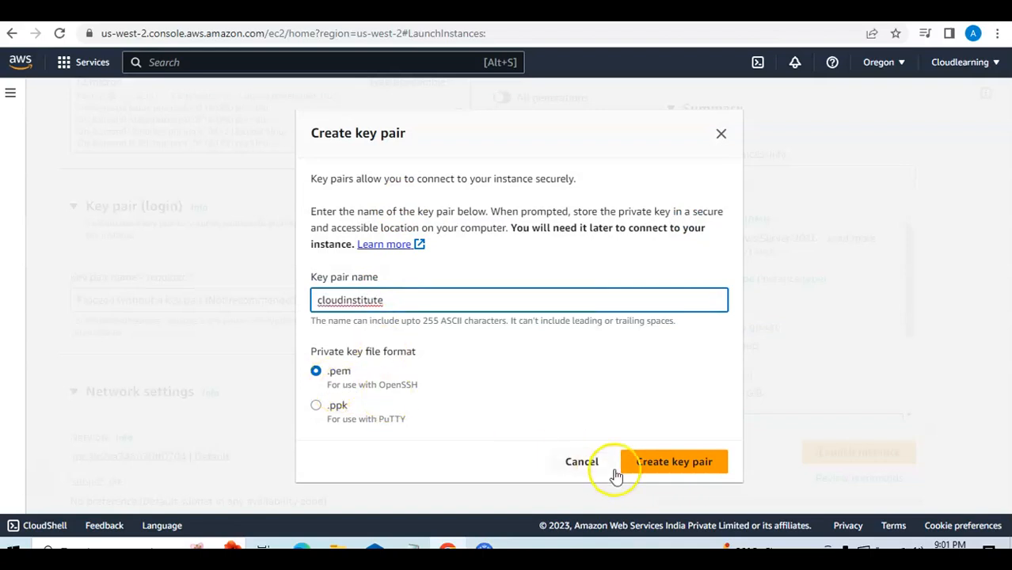
left_click(641, 467)
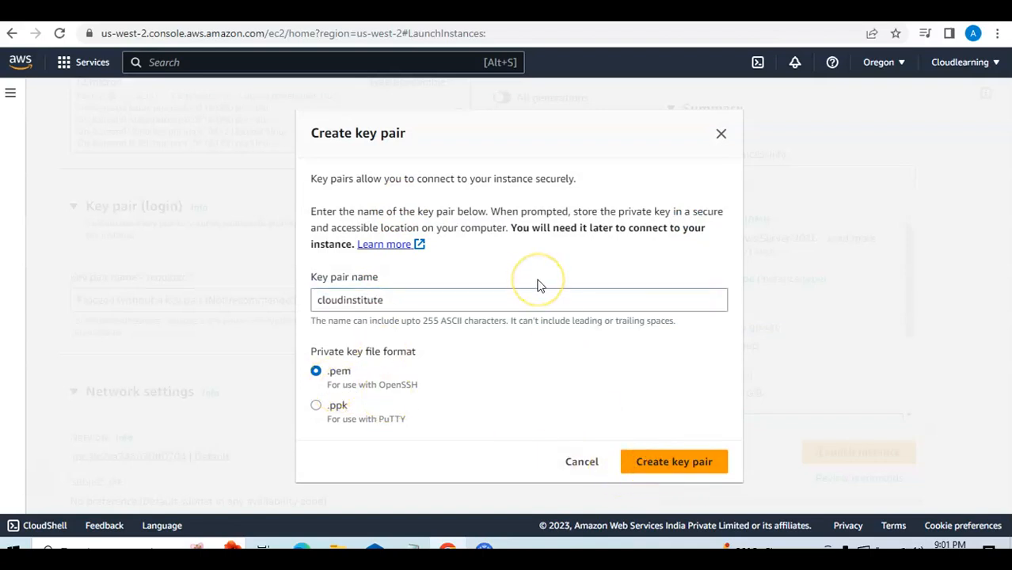
Place the instance in cloudinstitutevpc on Publicsubnet and enable auto-assignment of a public IP.
scroll(339, 254, "down", 3)
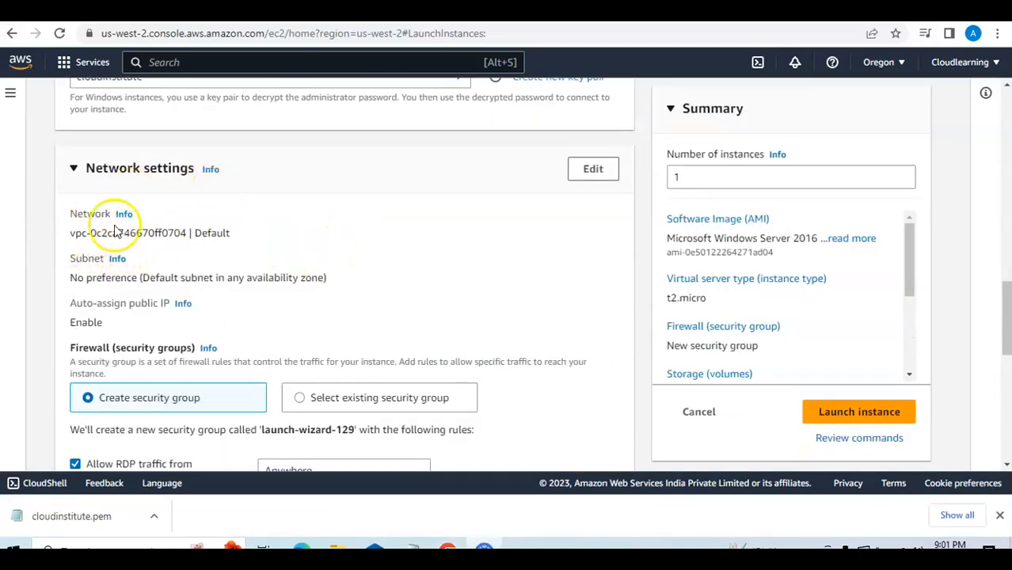
left_click(593, 170)
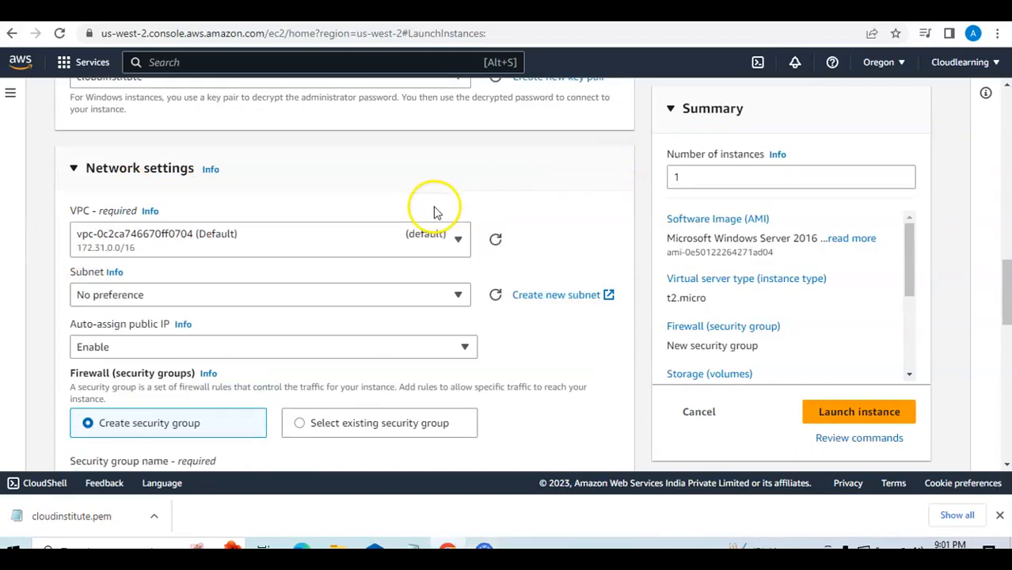
left_click(369, 250)
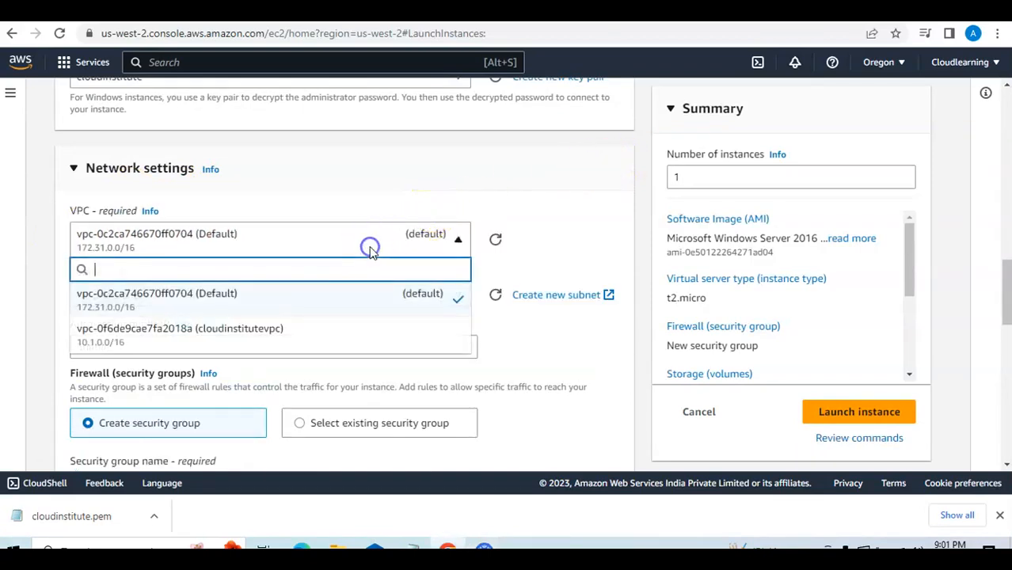
left_click(316, 337)
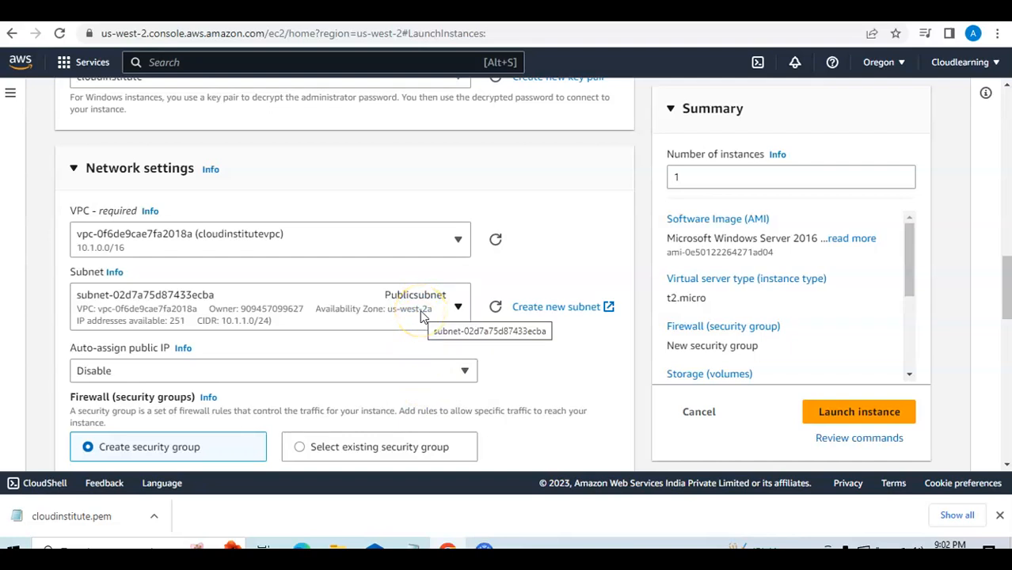
left_click(404, 371)
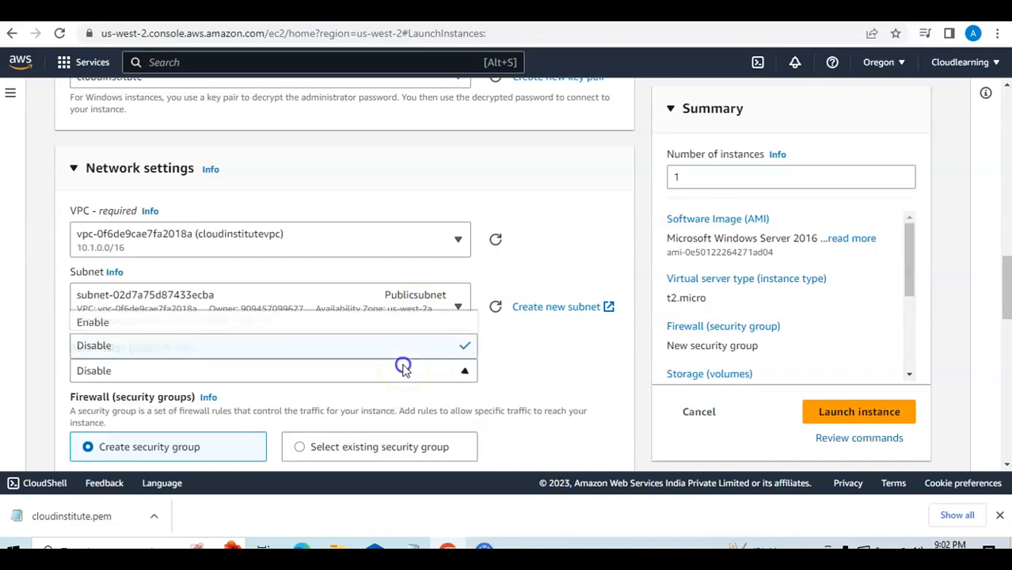
left_click(403, 325)
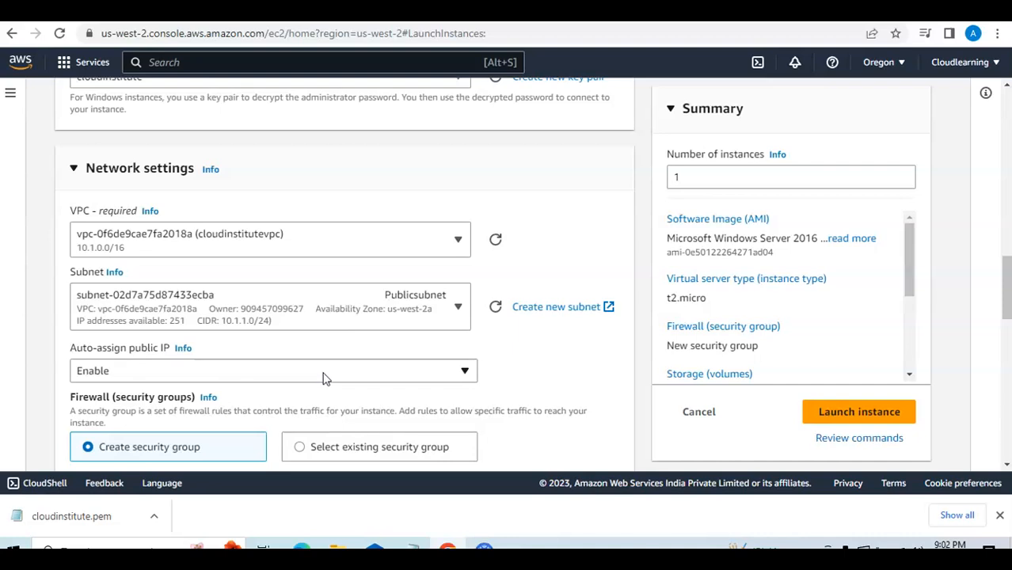
Keep the new security group with its RDP rule open to Anywhere and launch the instance.
scroll(475, 255, "down", 3)
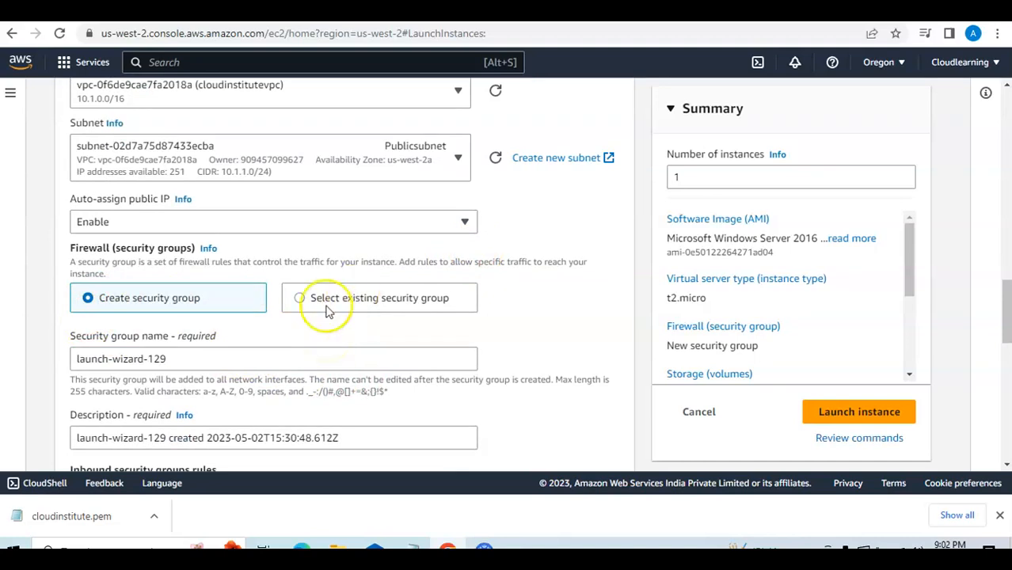
scroll(411, 359, "down", 1)
scroll(412, 359, "down", 4)
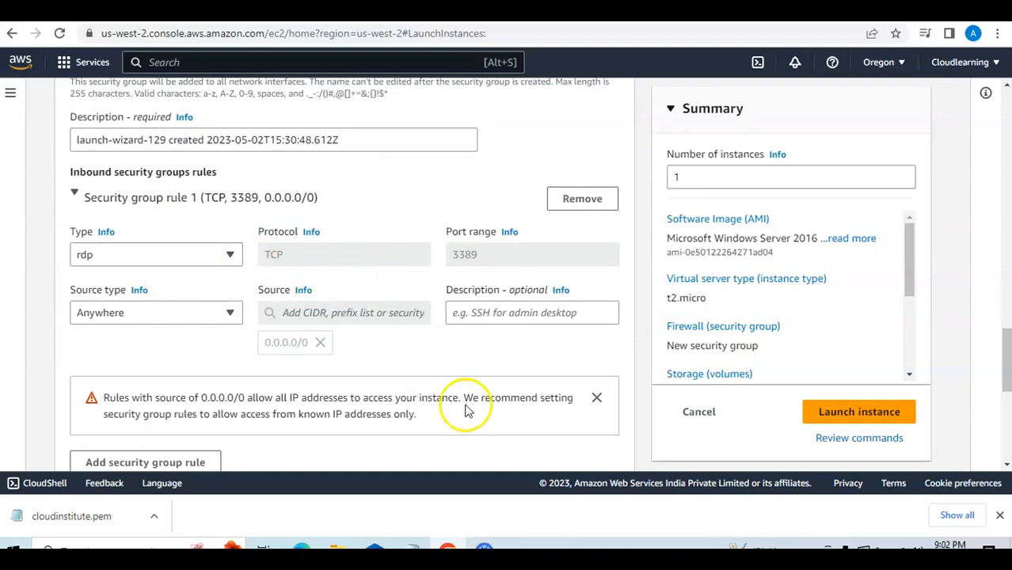
scroll(464, 405, "down", 4)
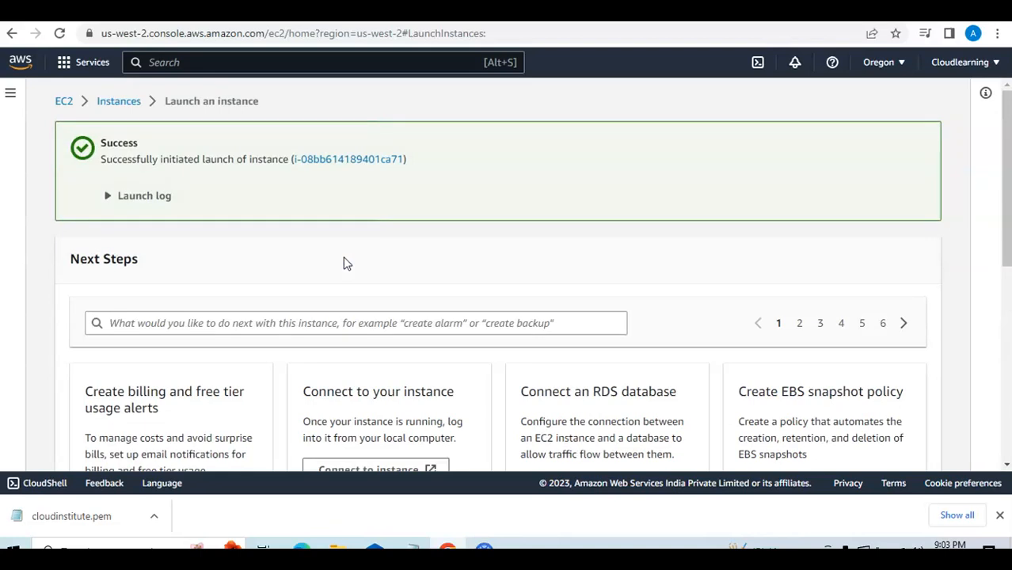
Open the launched Webserver instance in the instances list and examine its public and private IPv4 addresses.
left_click(363, 160)
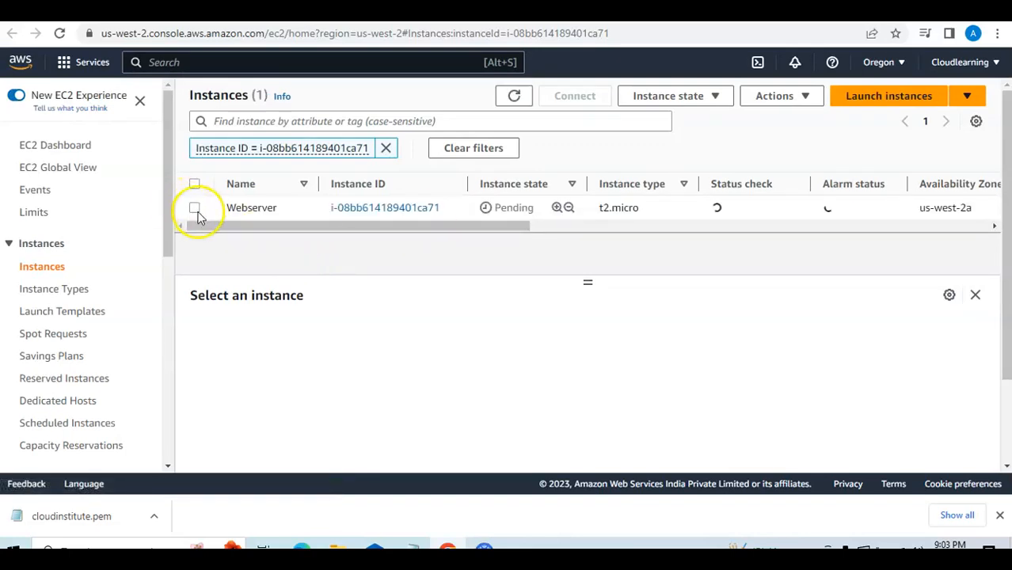
left_click(194, 208)
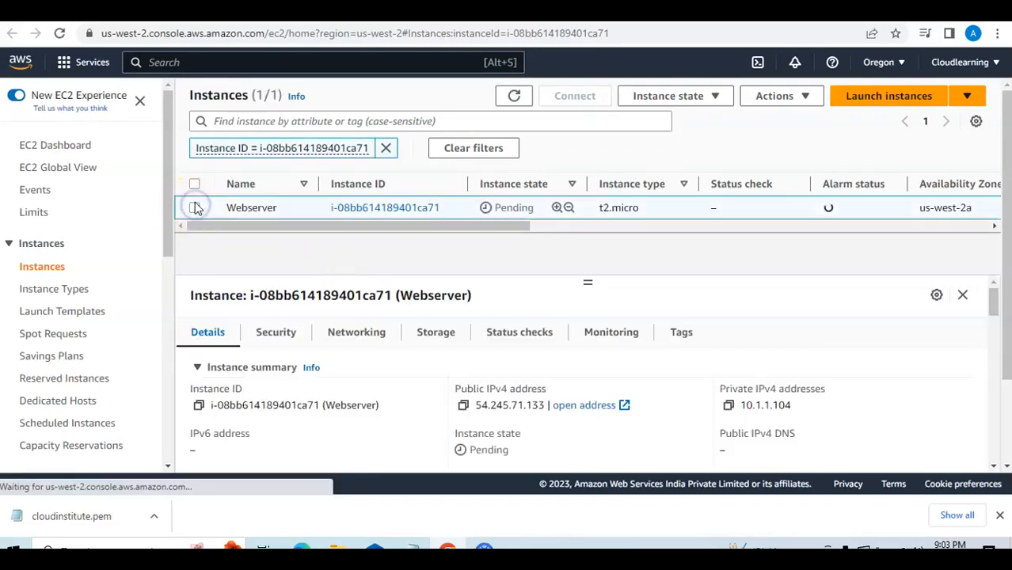
left_click(743, 406)
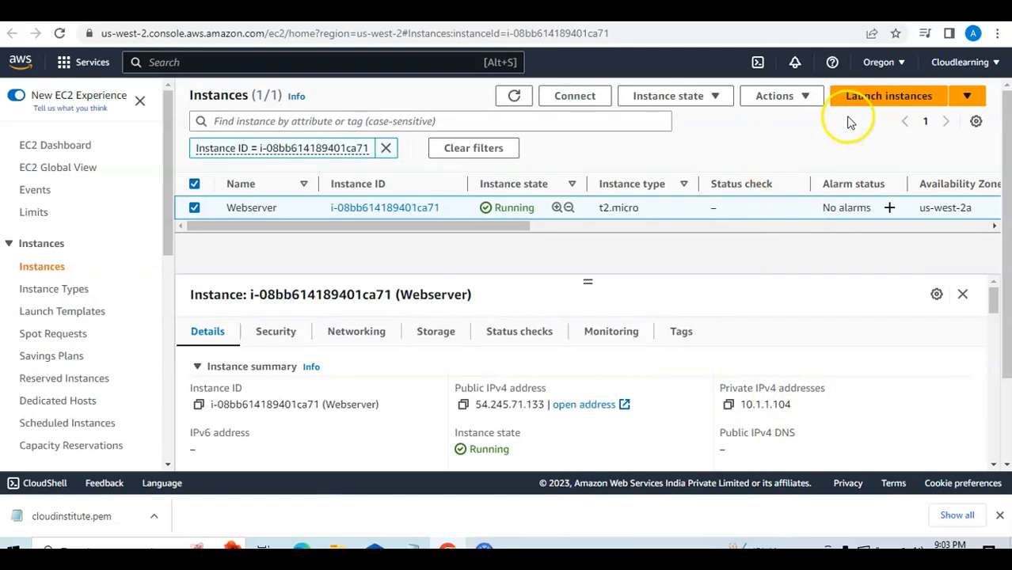
Start launching another EC2 instance and name it CloudinstituteDB.
left_click(867, 96)
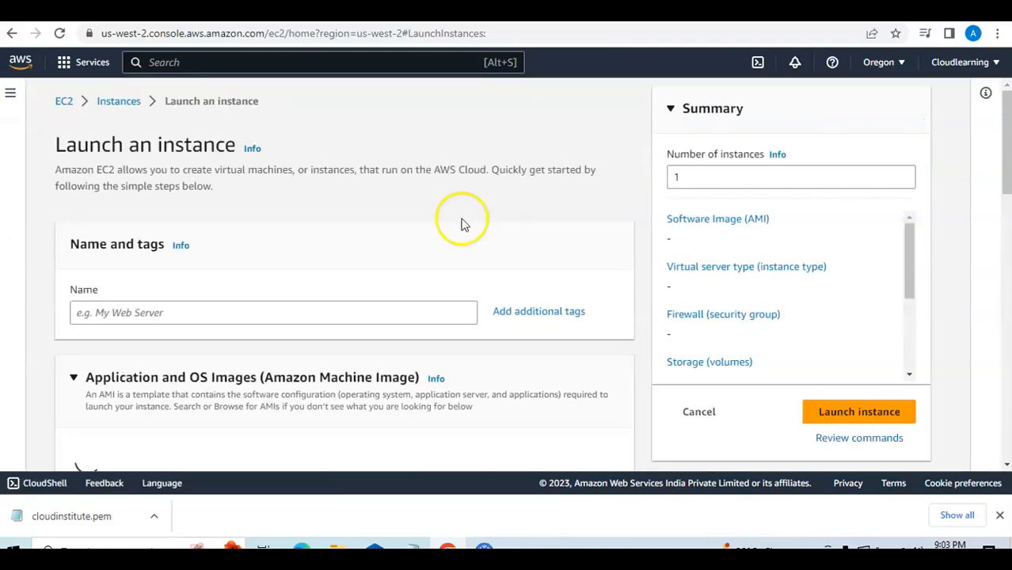
left_click(200, 314)
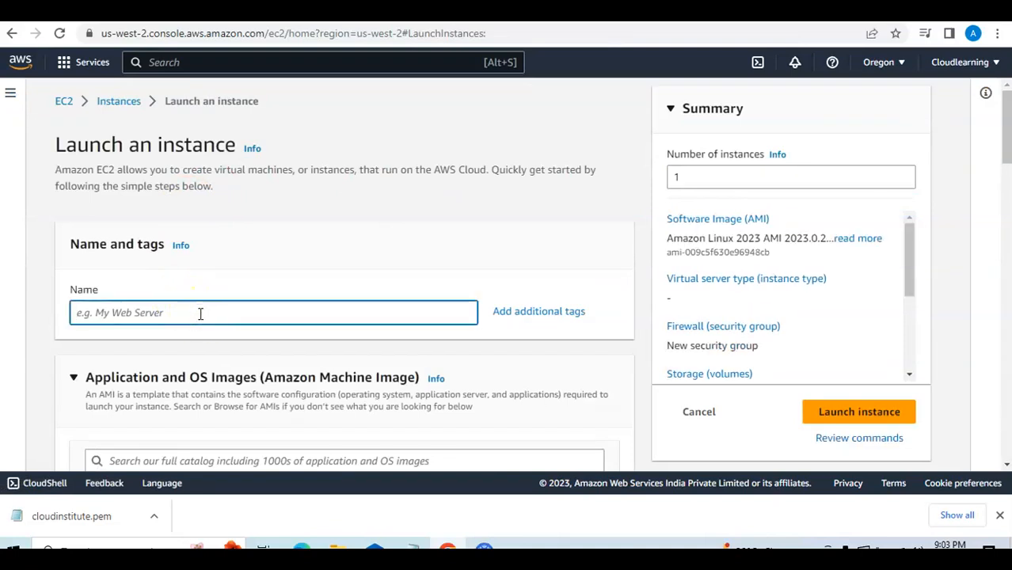
type("Clou")
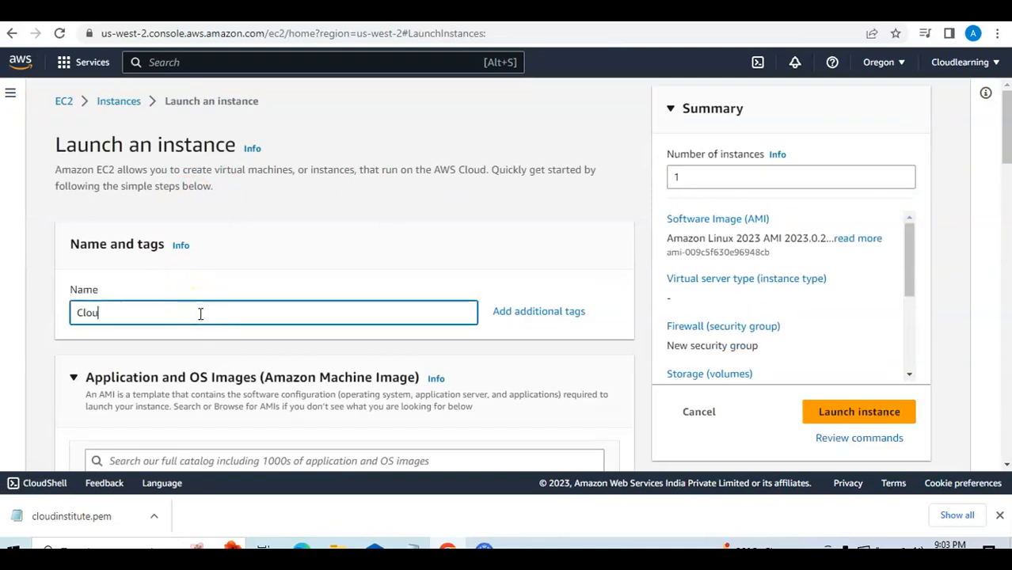
type("dinsituteDB")
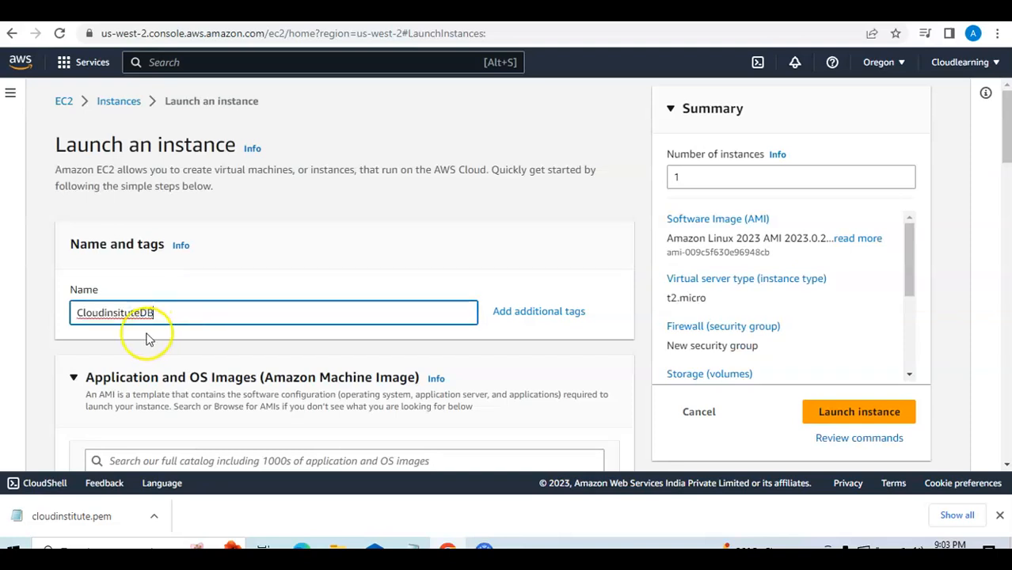
left_click(116, 313)
type("t")
Browse the full AMI catalog and select the Microsoft Windows Server 2016 Base image for the instance.
scroll(358, 289, "down", 5)
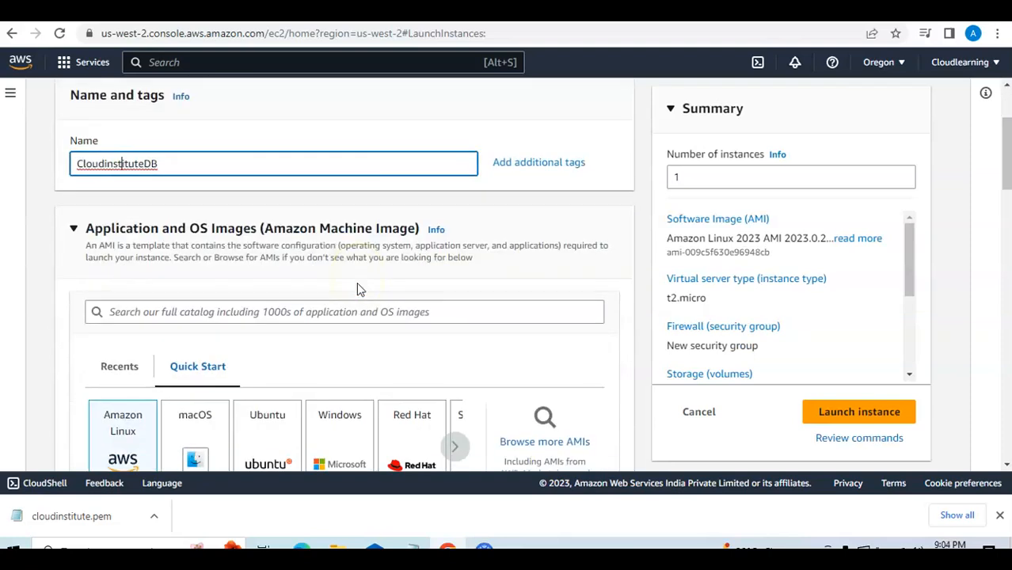
left_click(561, 222)
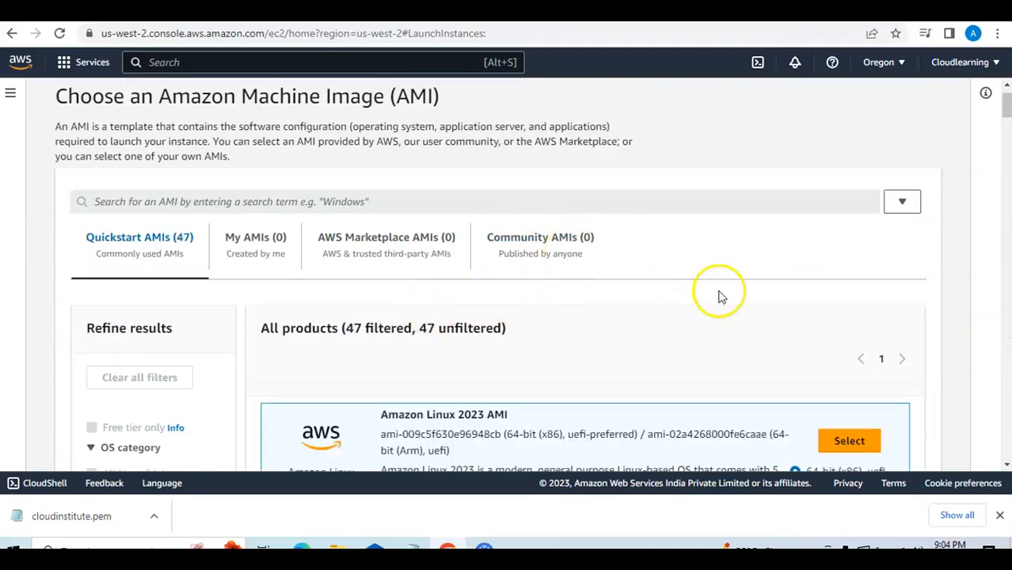
scroll(720, 293, "down", 5)
scroll(602, 287, "down", 6)
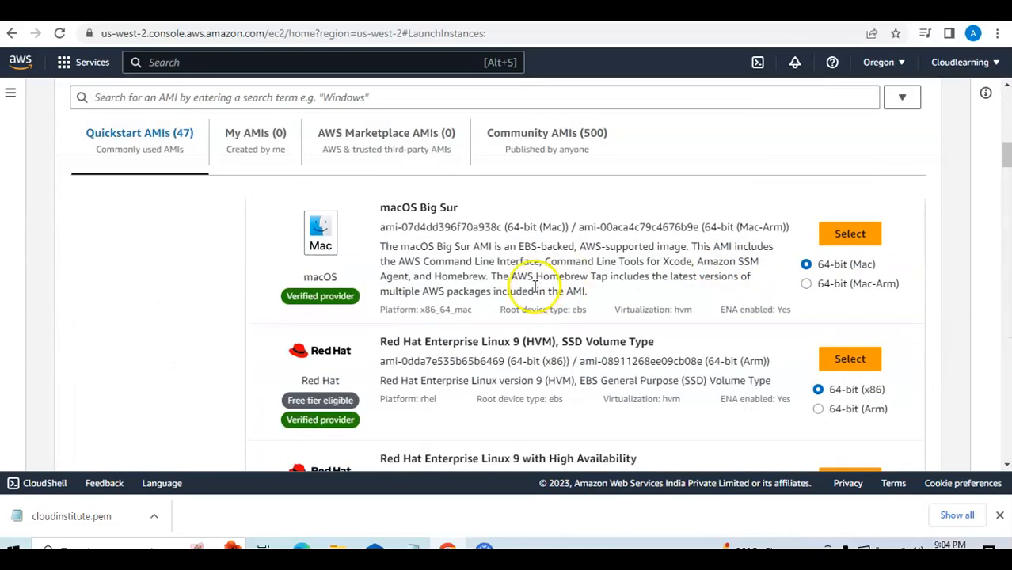
scroll(530, 290, "down", 5)
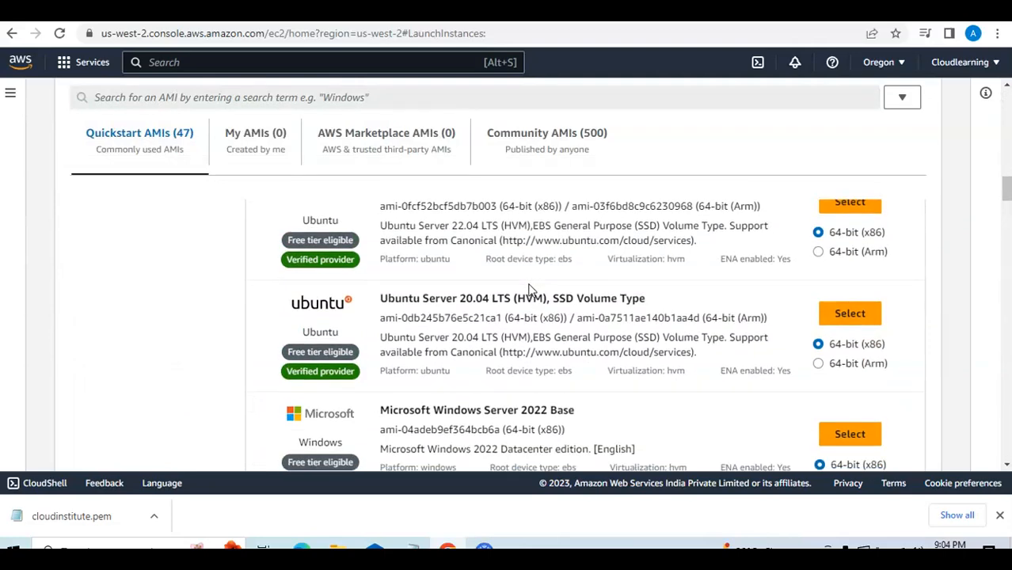
scroll(597, 322, "up", 10)
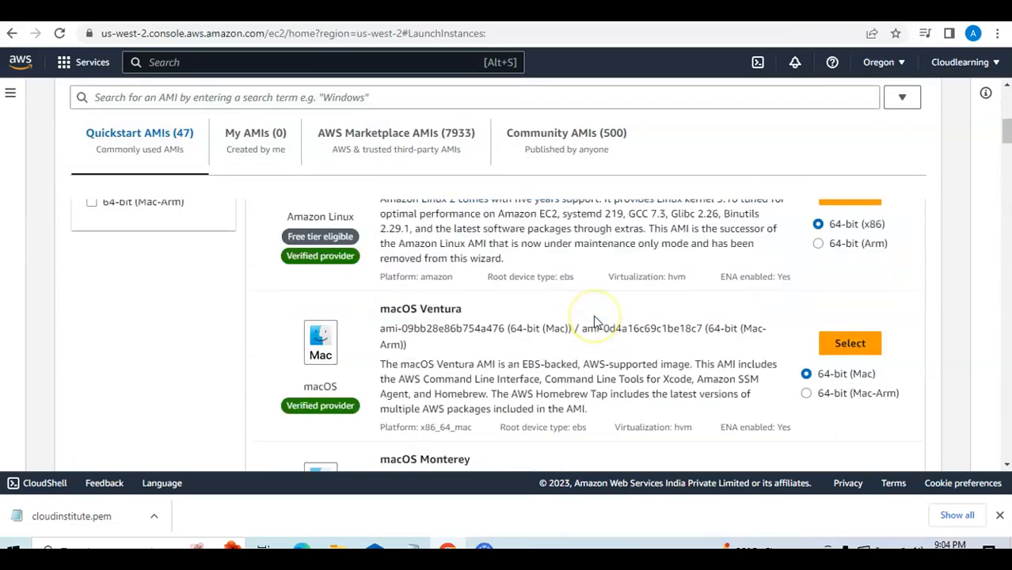
scroll(595, 322, "up", 10)
scroll(595, 322, "down", 3)
scroll(596, 323, "down", 15)
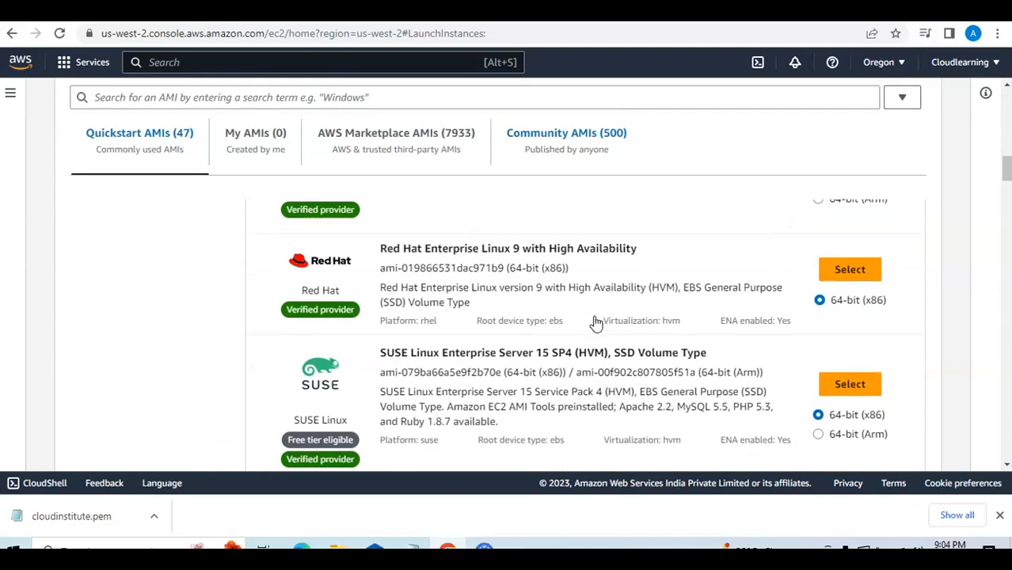
scroll(597, 323, "down", 12)
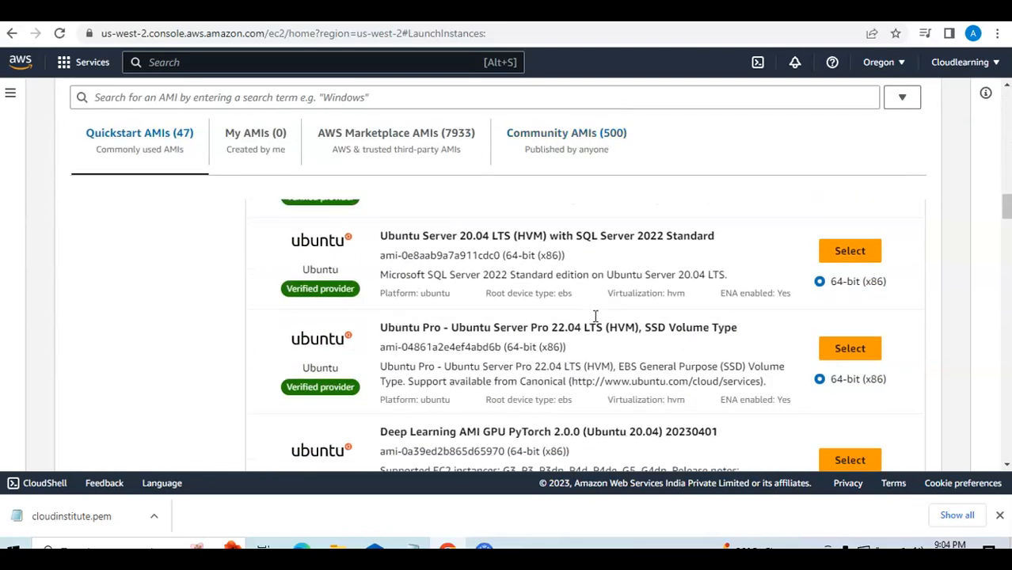
scroll(595, 319, "down", 8)
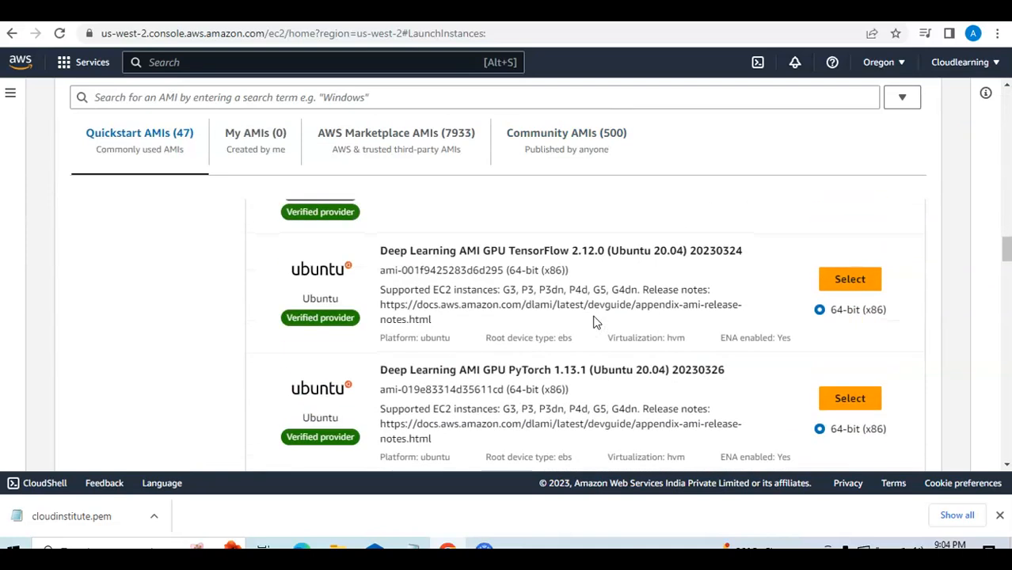
scroll(595, 323, "down", 3)
scroll(595, 322, "down", 1)
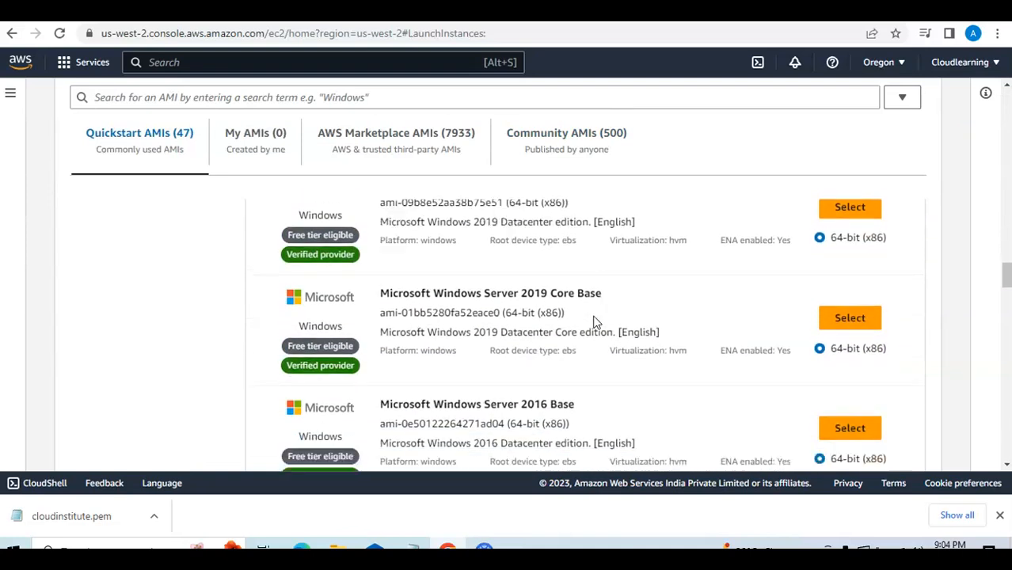
left_click(846, 400)
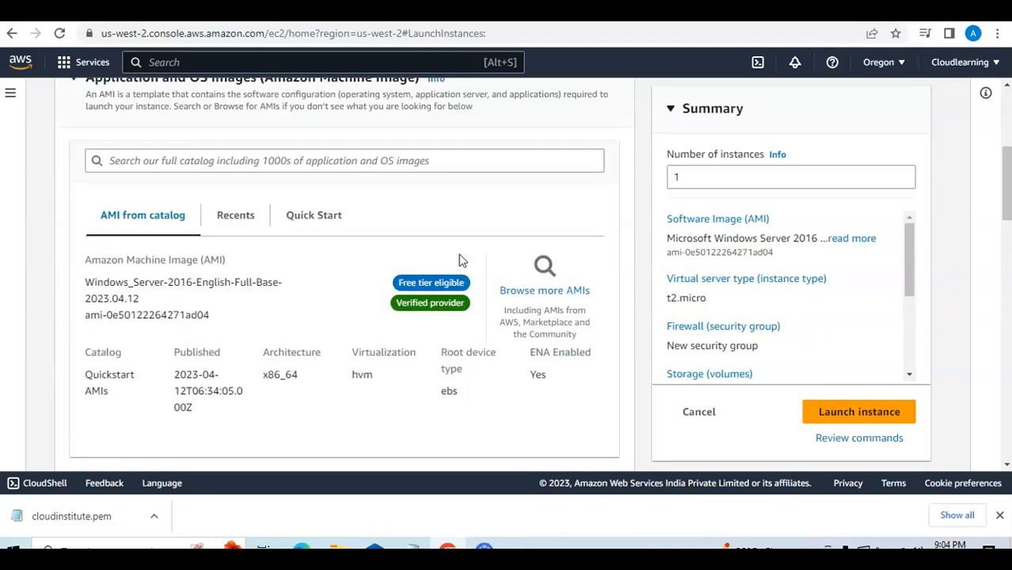
Keep the t2.micro instance type and assign the existing cloudinstitute key pair to the instance.
scroll(462, 261, "down", 5)
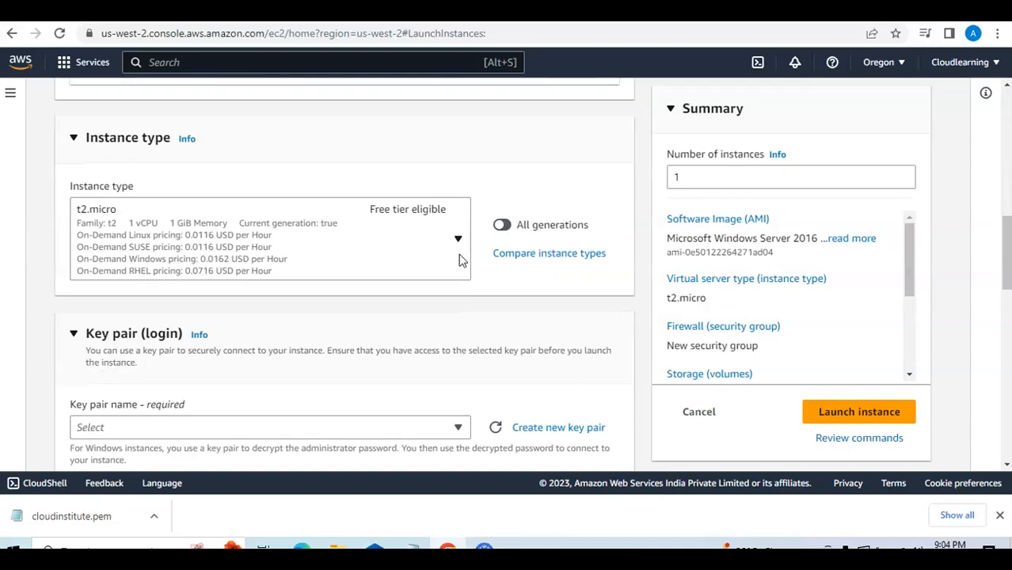
scroll(462, 261, "down", 1)
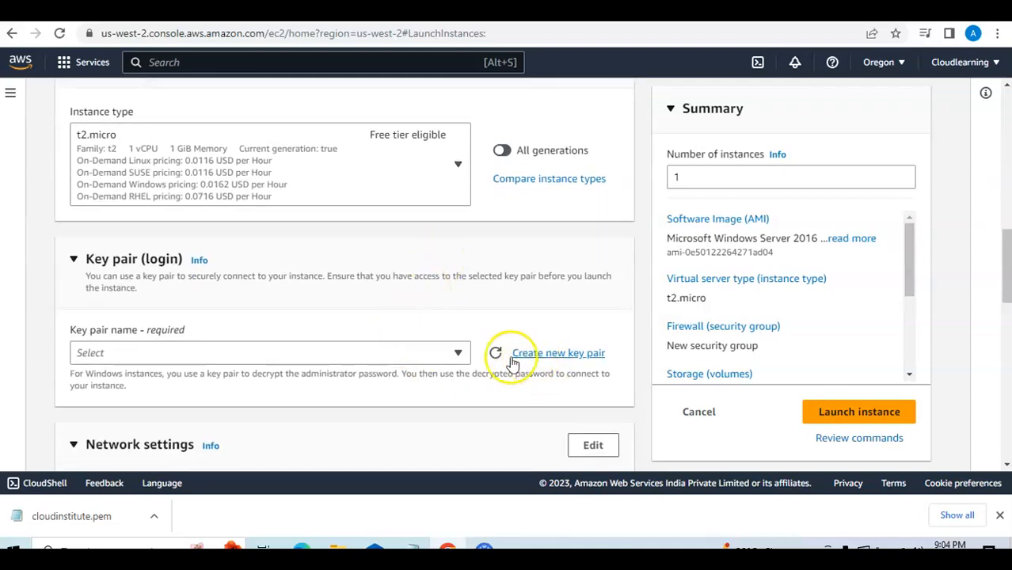
left_click(458, 353)
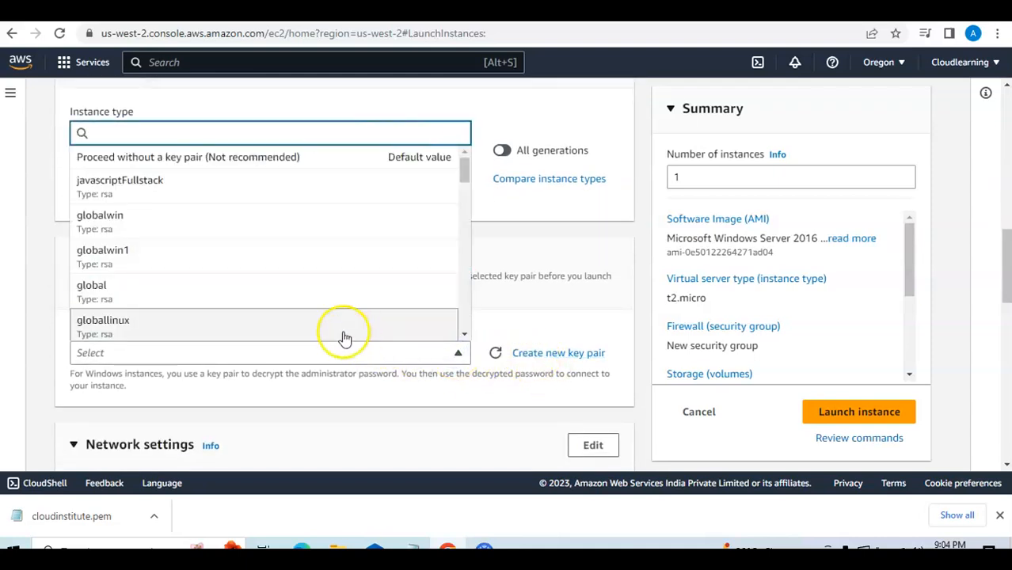
type("cl")
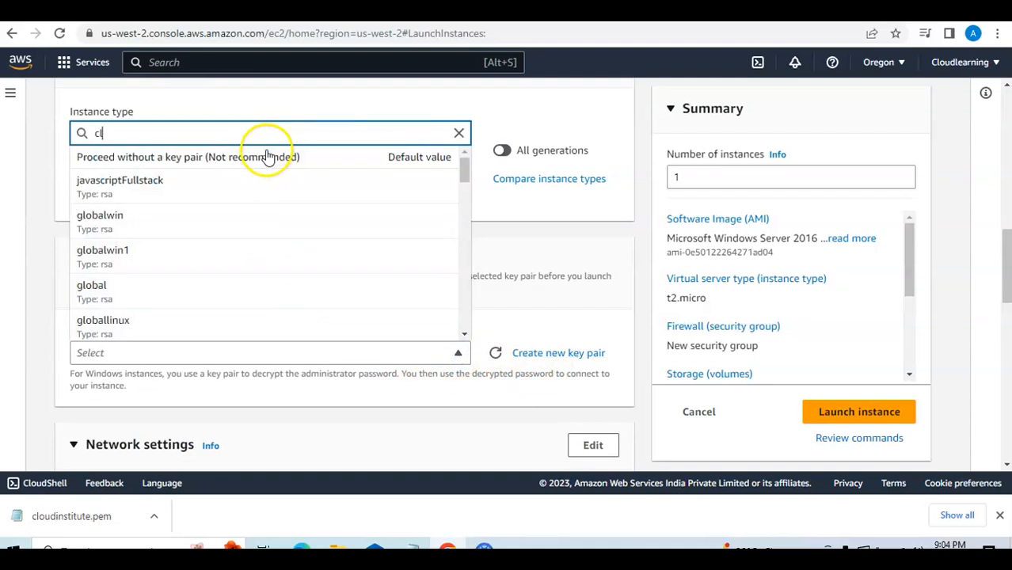
type("oud")
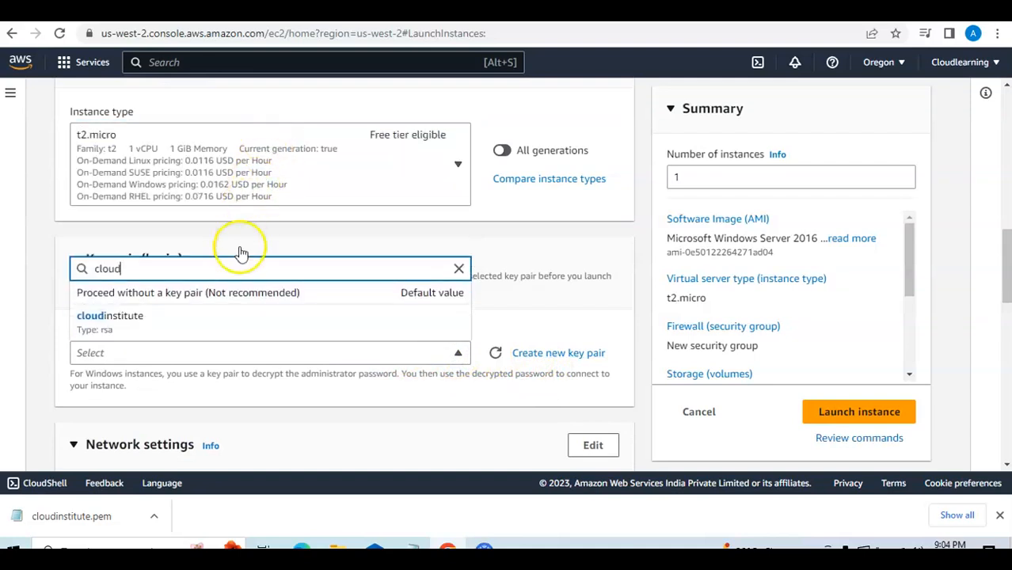
left_click(219, 315)
scroll(538, 295, "down", 1)
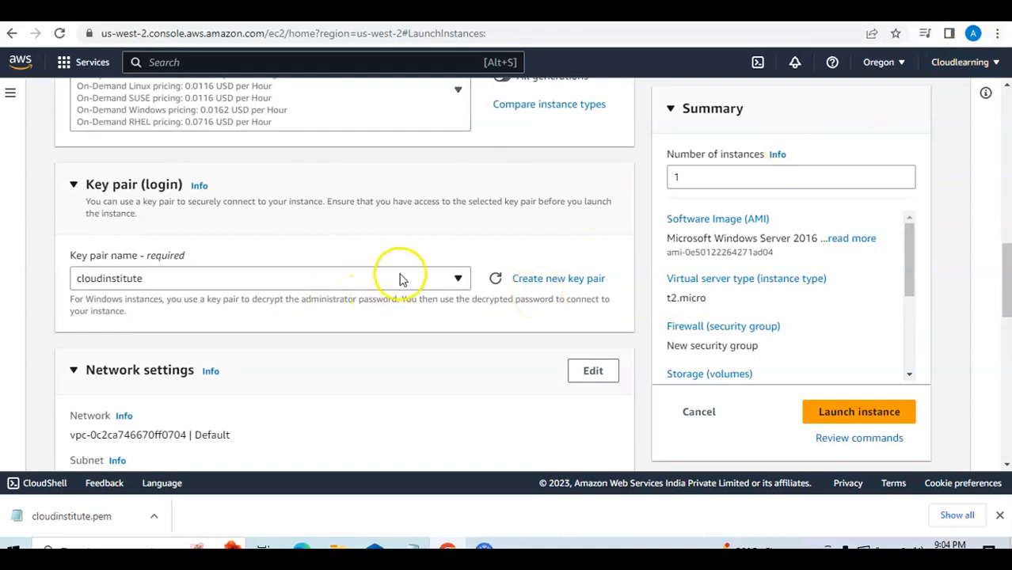
Place the instance in cloudinstitutevpc on Privatesubnet, leaving auto-assignment of a public IP disabled.
scroll(321, 316, "down", 1)
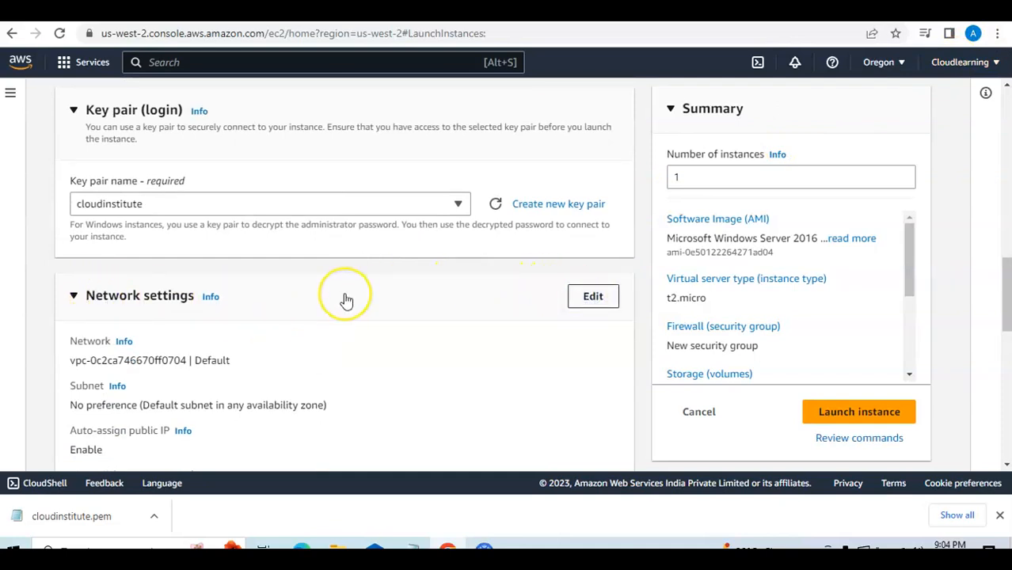
left_click(299, 375)
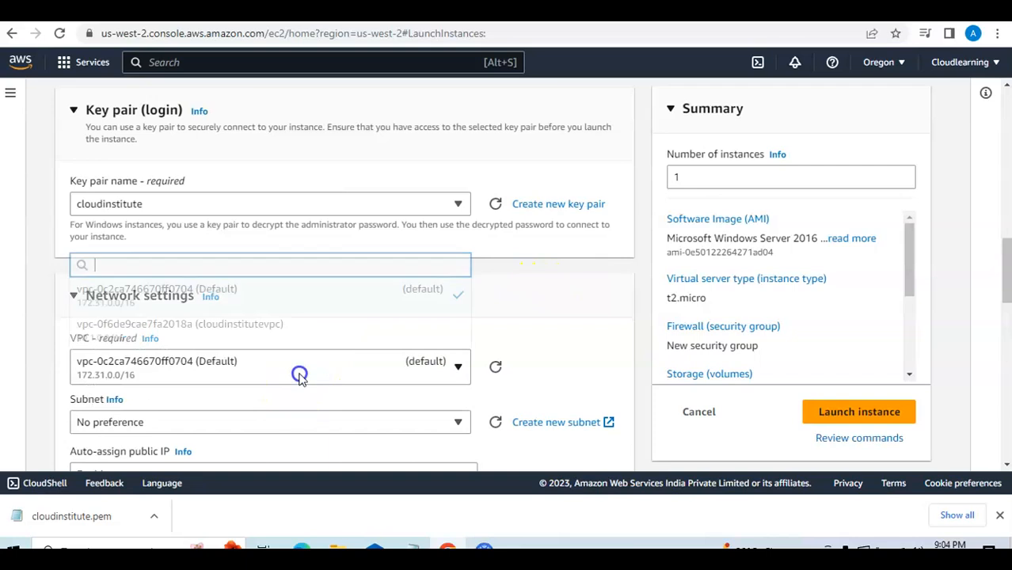
left_click(260, 326)
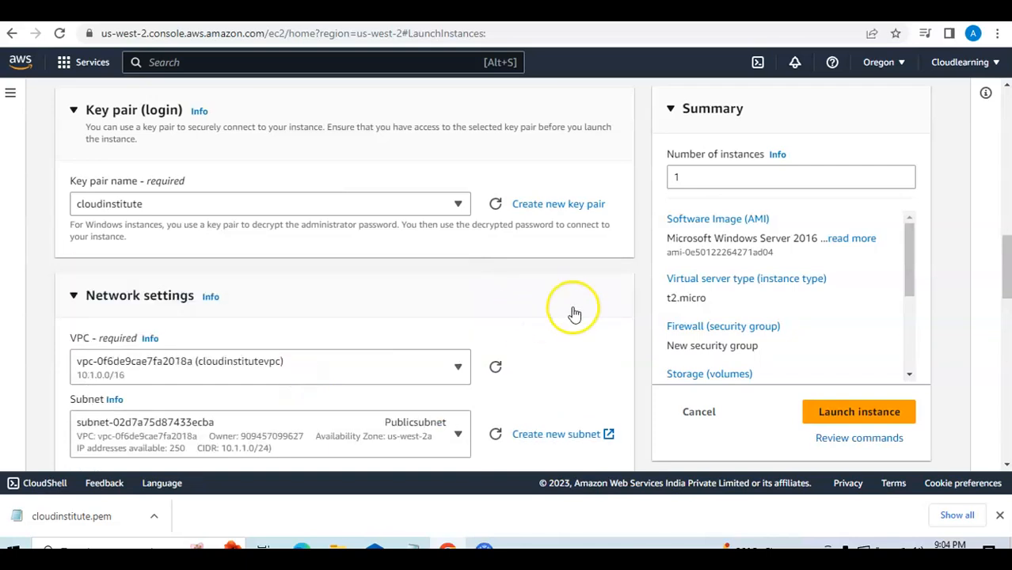
scroll(575, 315, "down", 2)
left_click(427, 271)
left_click(417, 247)
scroll(601, 240, "down", 1)
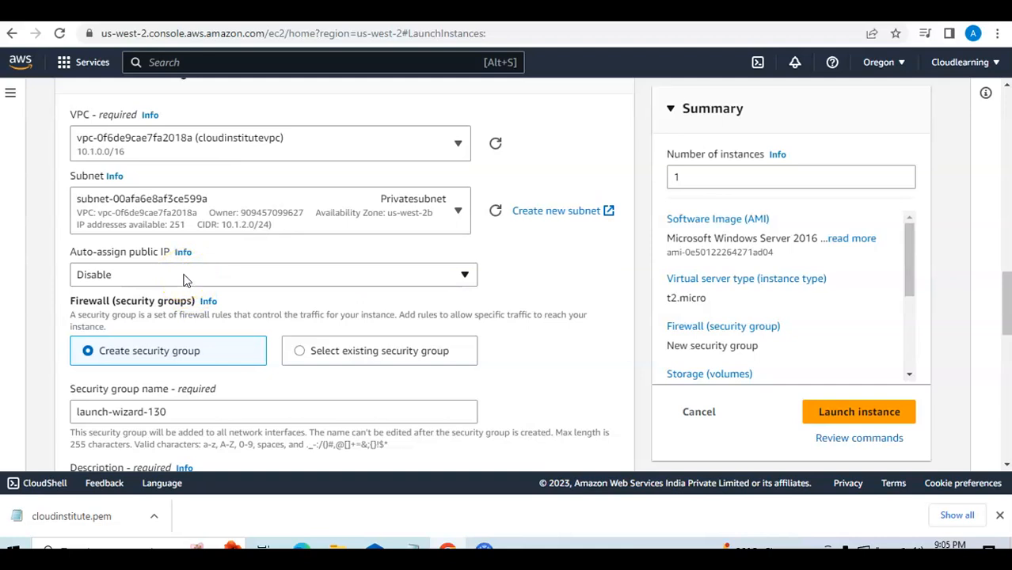
Keep the new security group's RDP rule and the 30 GiB gp2 root volume, and launch the instance.
scroll(507, 290, "down", 4)
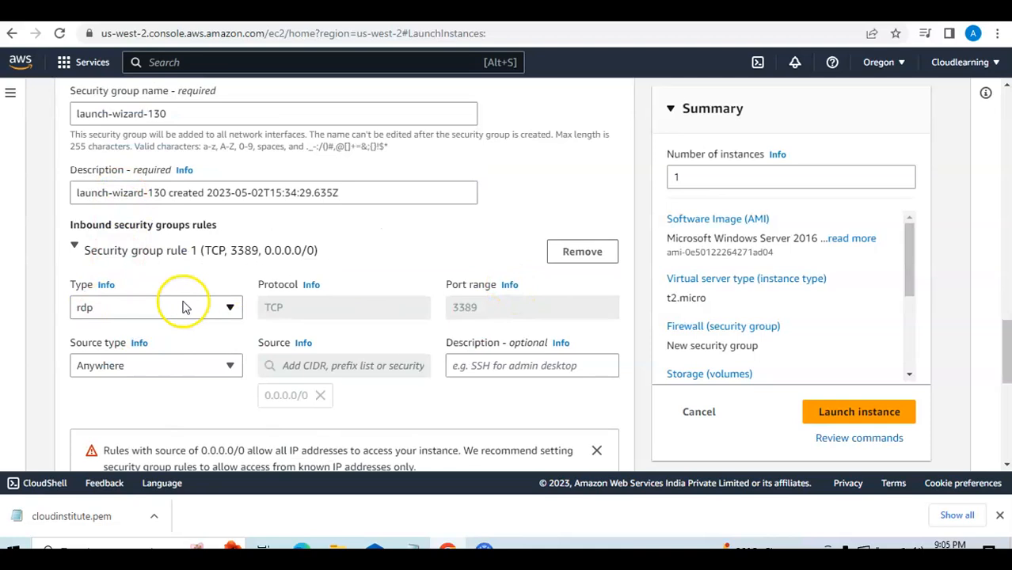
scroll(515, 325, "down", 3)
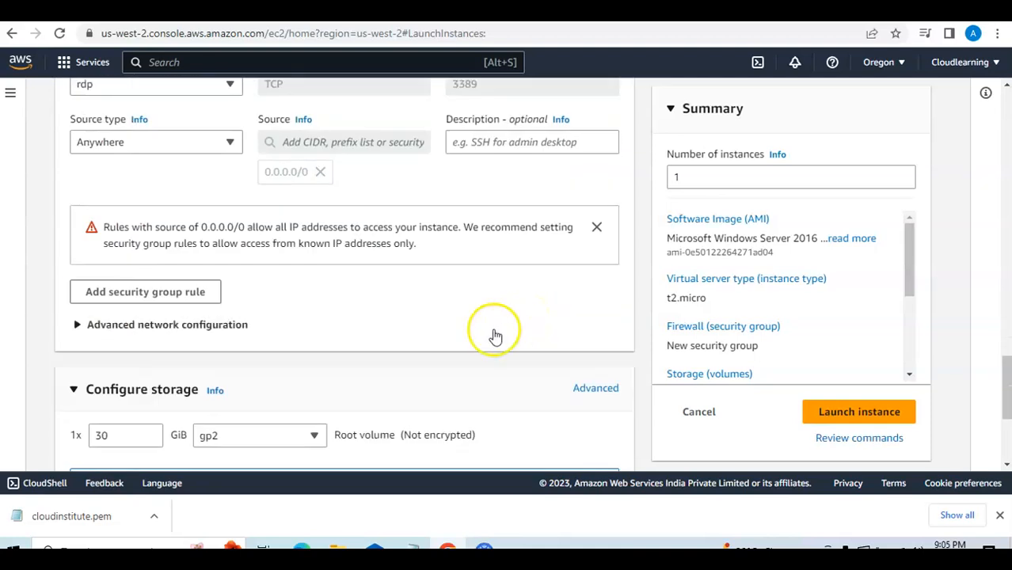
scroll(495, 337, "down", 2)
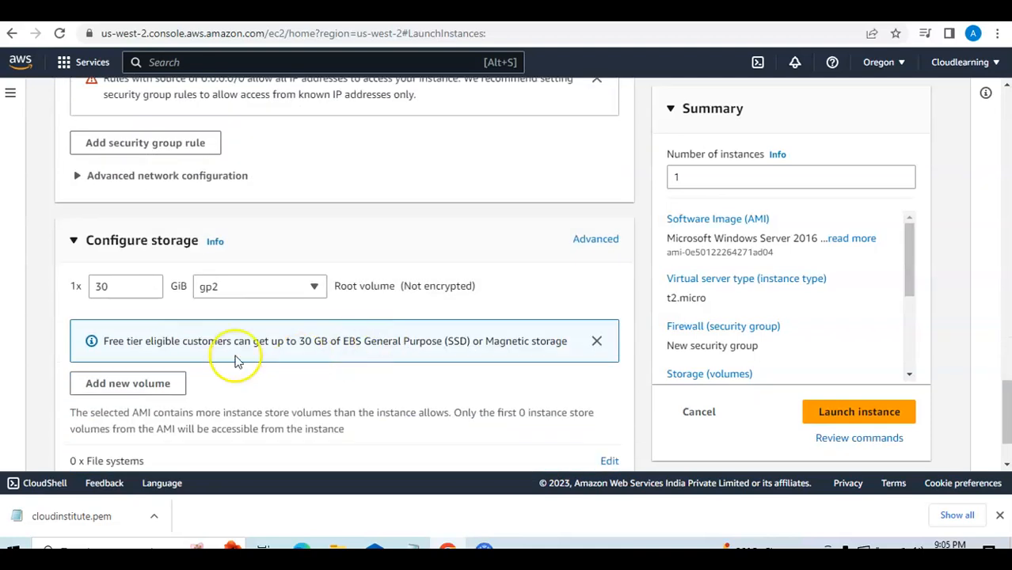
left_click(858, 408)
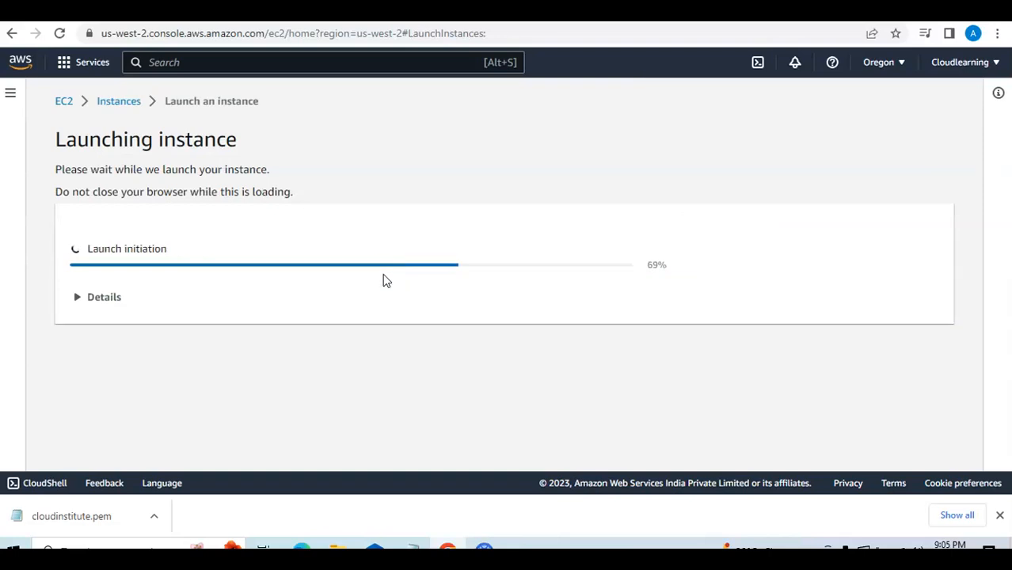
Open the launched CloudinstituteDB instance's details in the instances list and remove the instance ID filter.
left_click(326, 163)
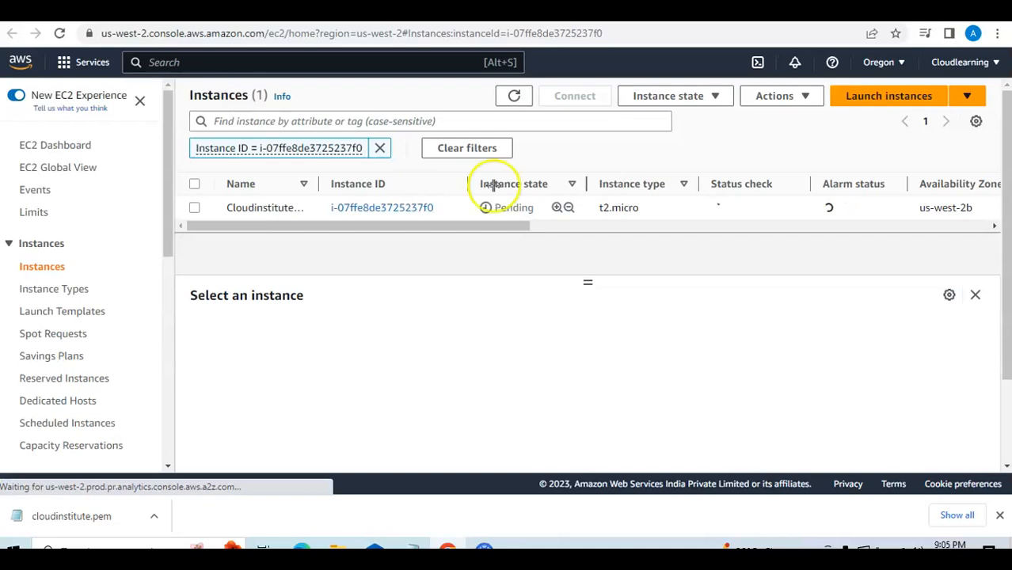
left_click(192, 208)
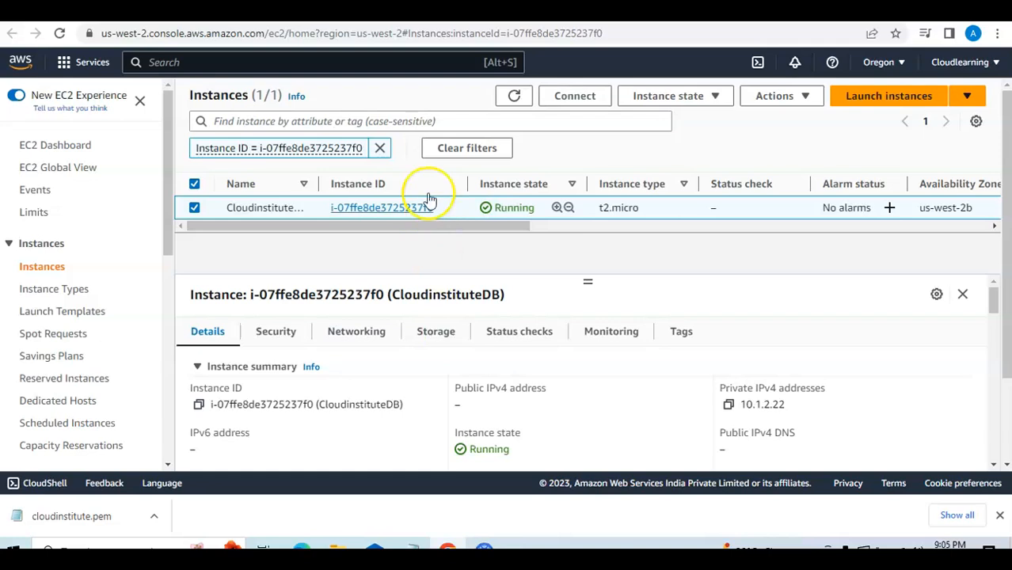
left_click(380, 148)
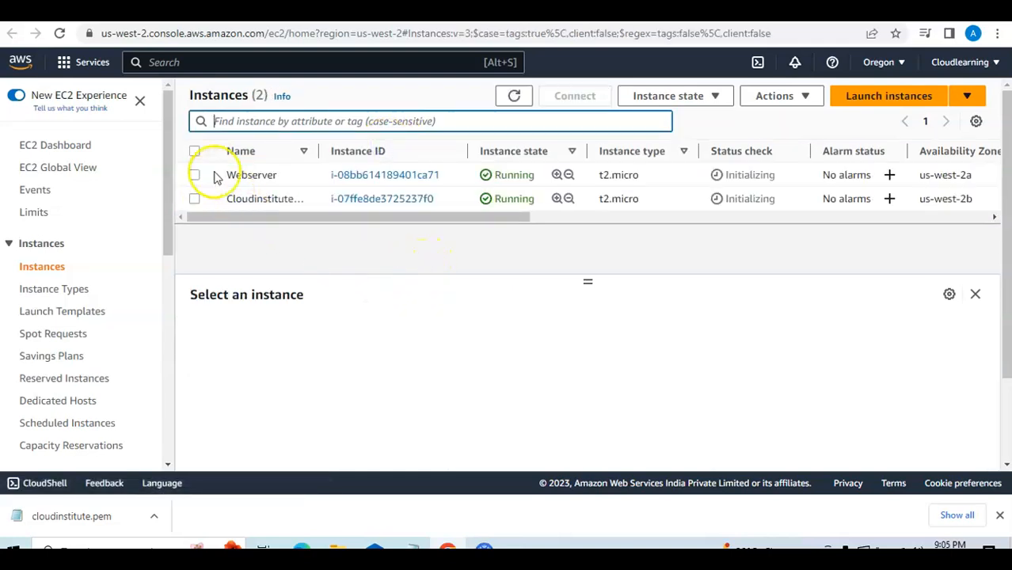
Rename the CloudinstituteDB instance as DB.
left_click(301, 200)
left_click_drag(334, 226, 404, 226)
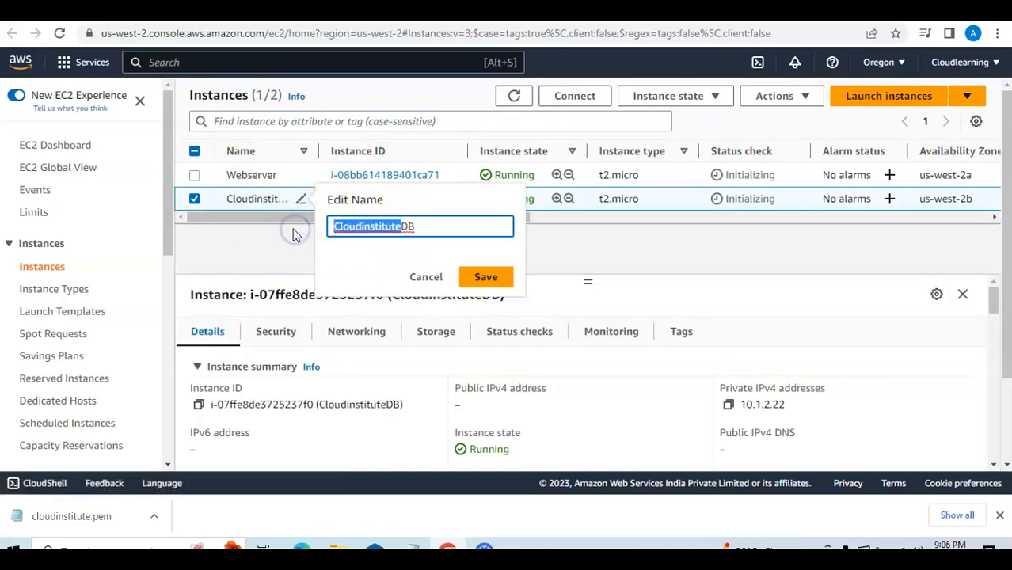
key("BackSpace")
left_click(486, 278)
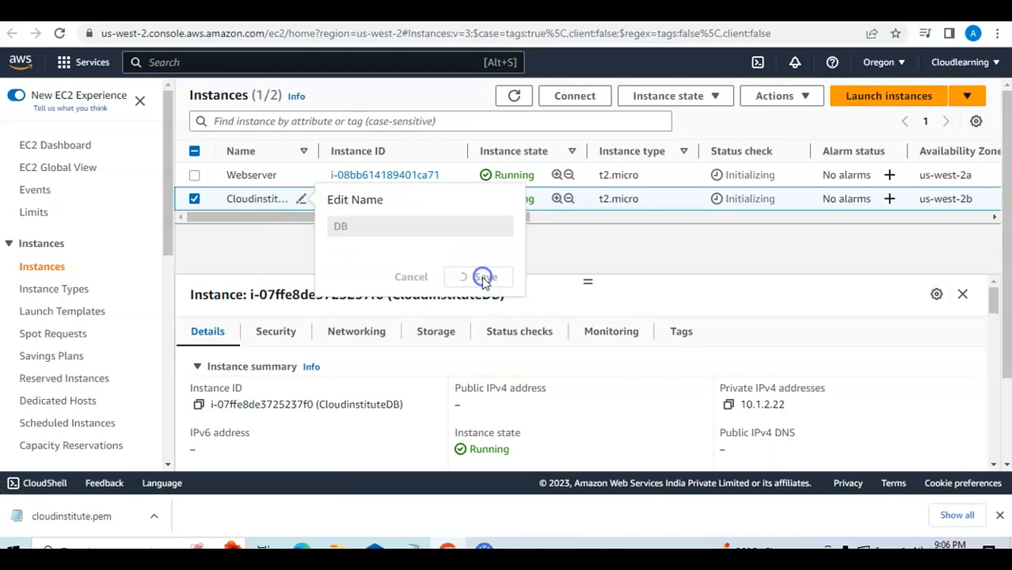
Refresh the instances list and copy the Webserver instance's public IPv4 address.
left_click(513, 95)
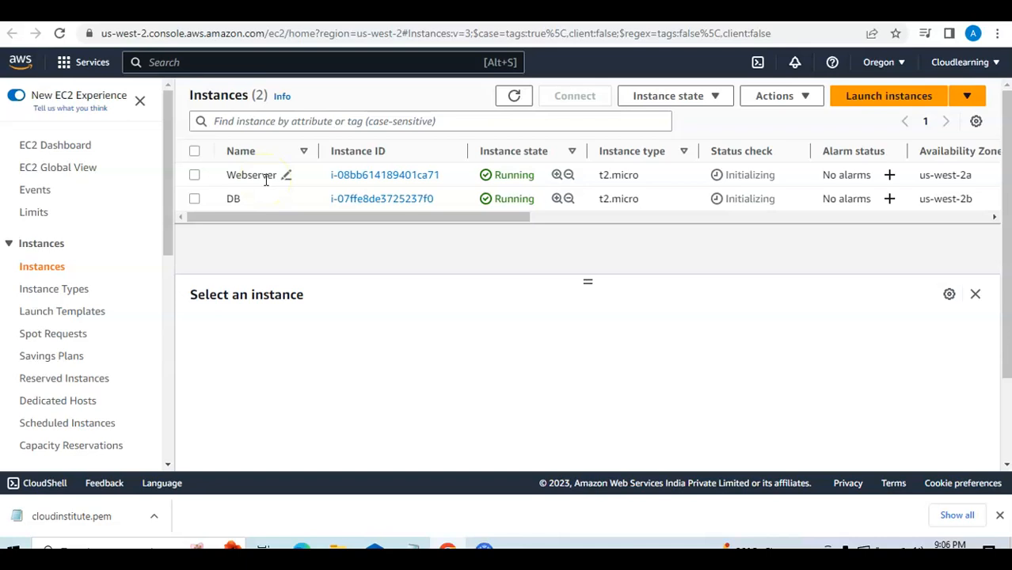
left_click(195, 176)
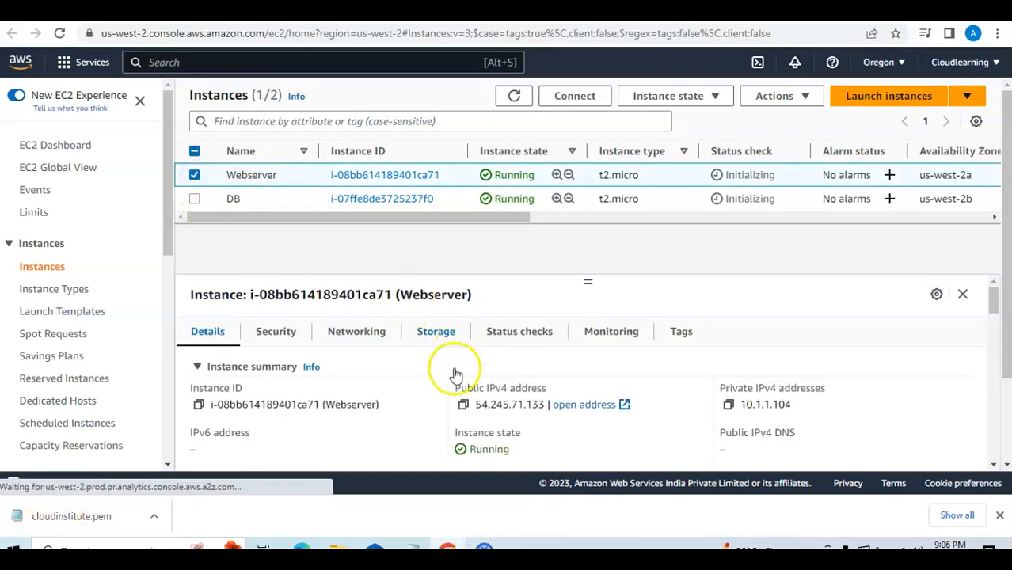
left_click(463, 405)
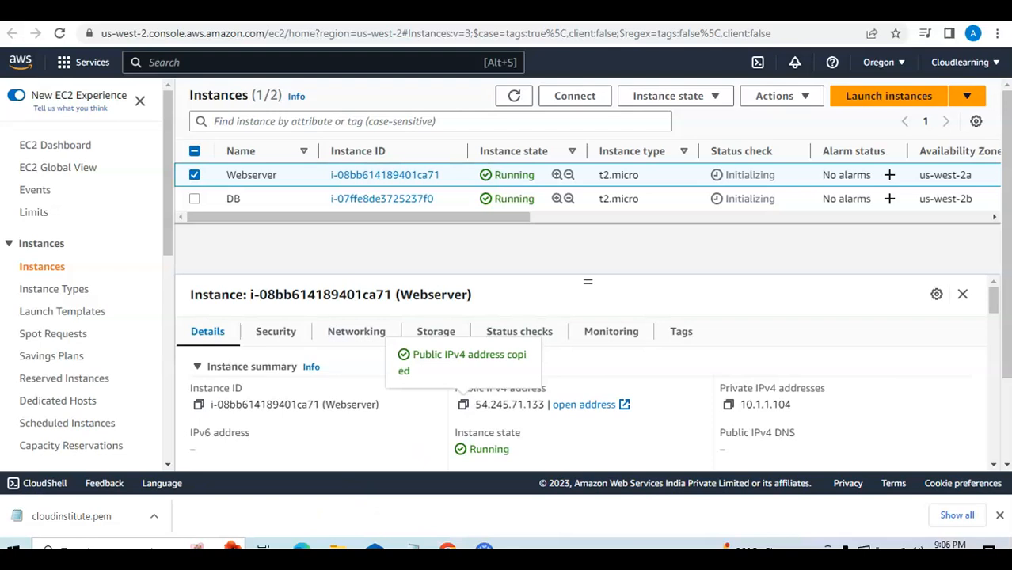
Open Remote Desktop Connection and start a connection to the Webserver's public IPv4 address 54.245.71.133.
left_click(134, 546)
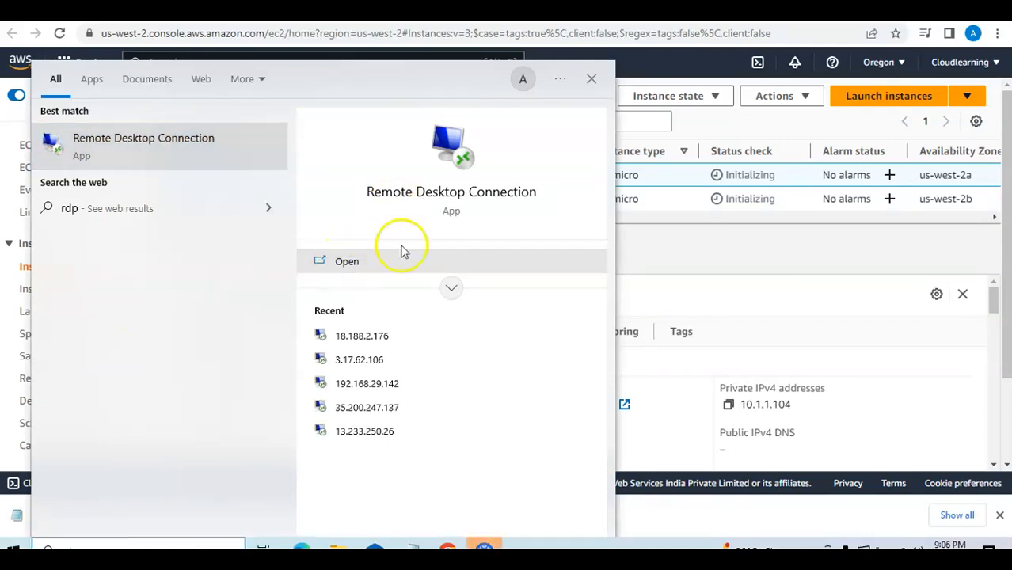
left_click(357, 267)
left_click(575, 271)
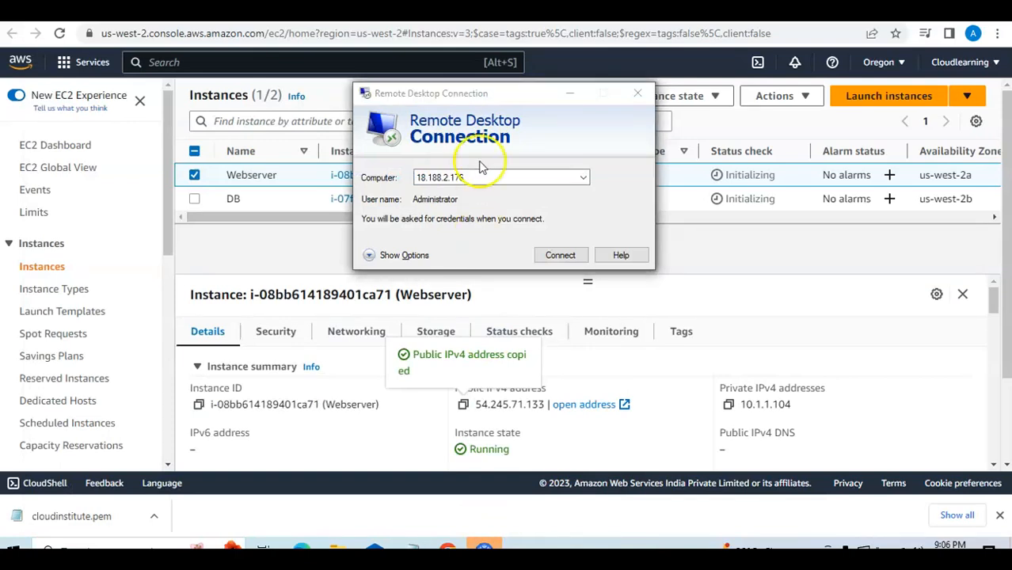
left_click(481, 165)
key("BackSpace")
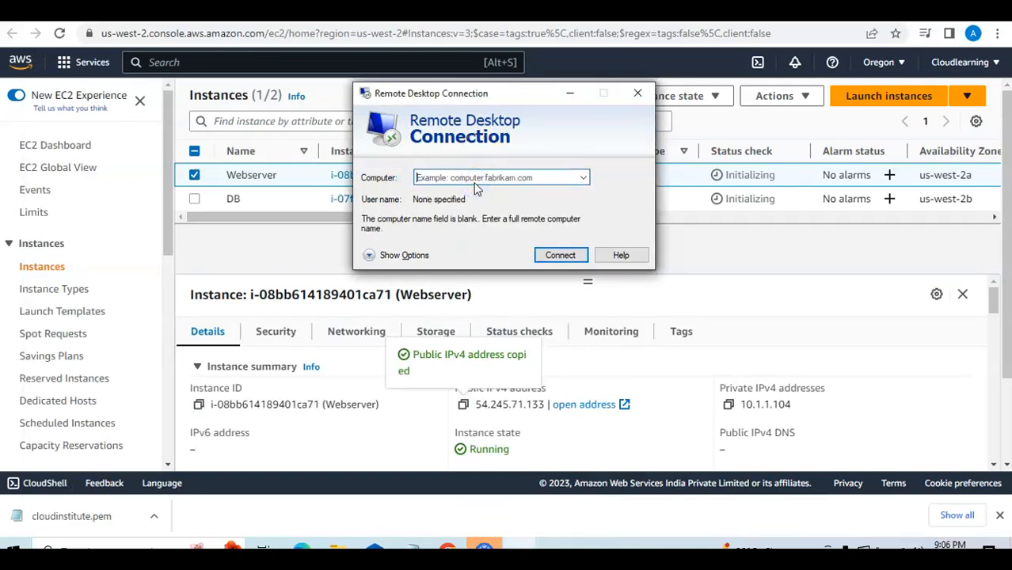
key("ctrl+v")
left_click(560, 255)
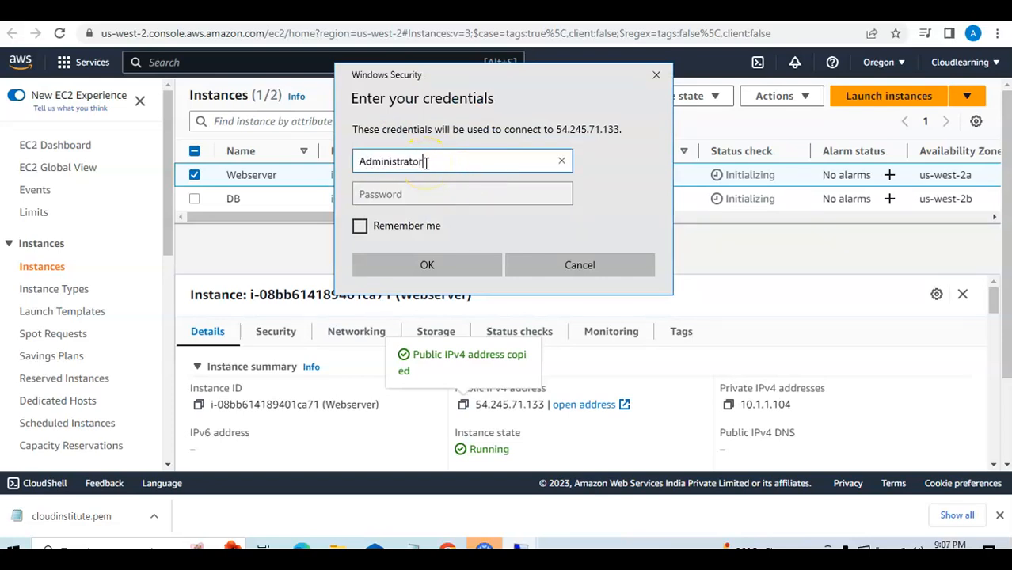
Return to the browser, open the Webserver instance's RDP client connection details and request its Windows password.
left_click(786, 238)
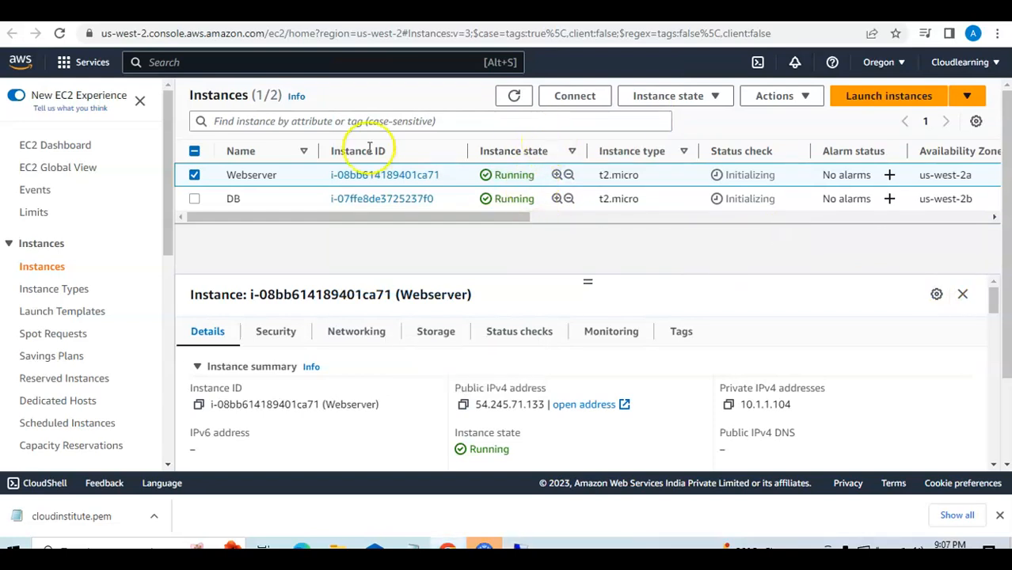
left_click(575, 96)
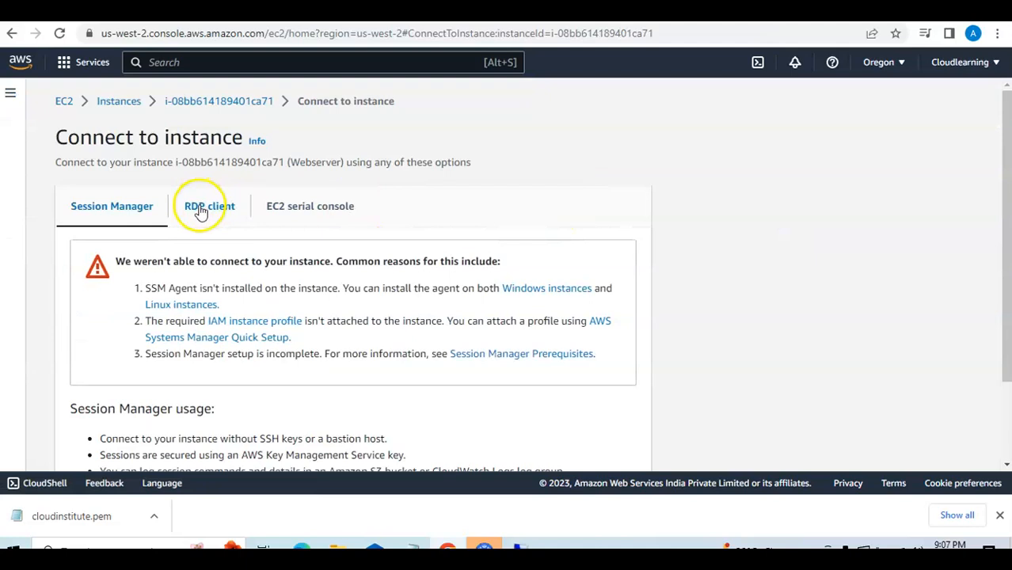
left_click(201, 212)
scroll(509, 198, "down", 3)
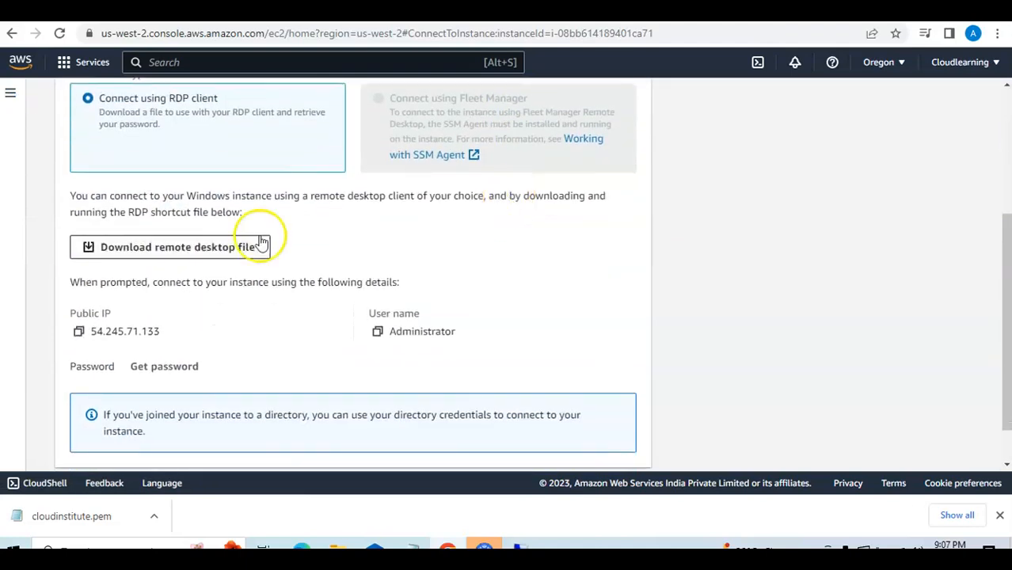
scroll(185, 302, "down", 1)
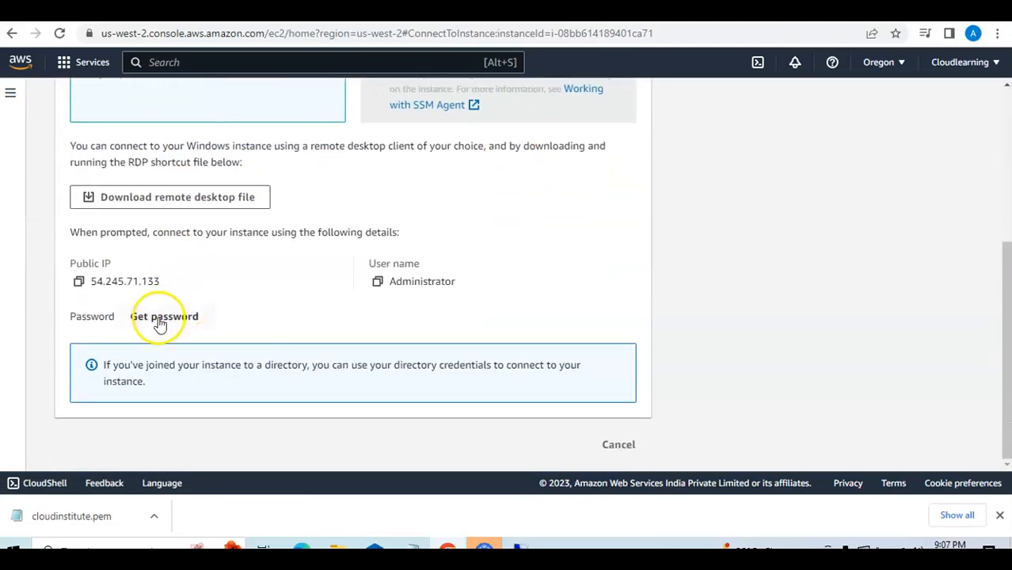
left_click(161, 318)
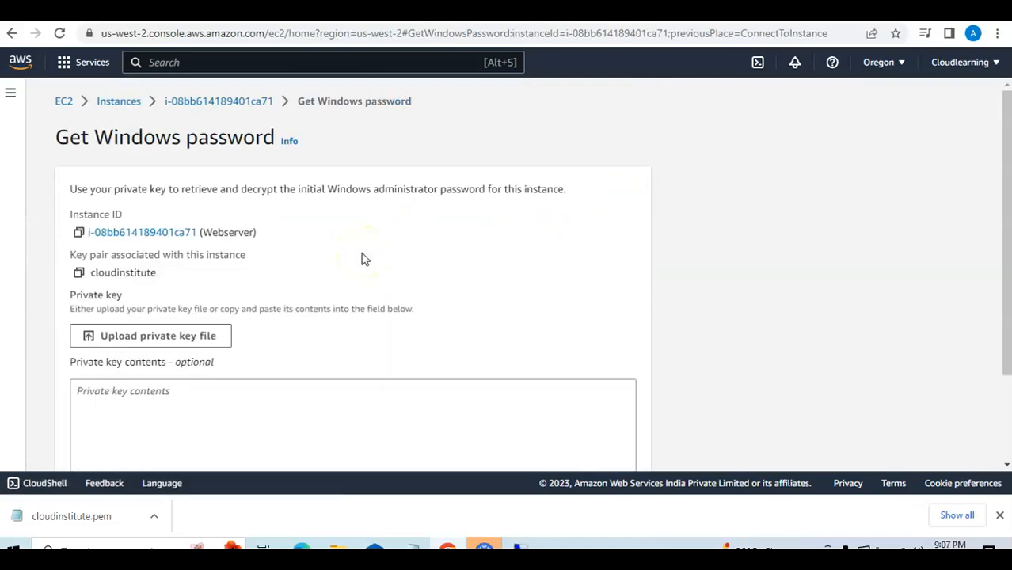
Upload the private key file cloudinstitute.pem from Downloads and decrypt the Webserver's Windows password.
left_click(171, 333)
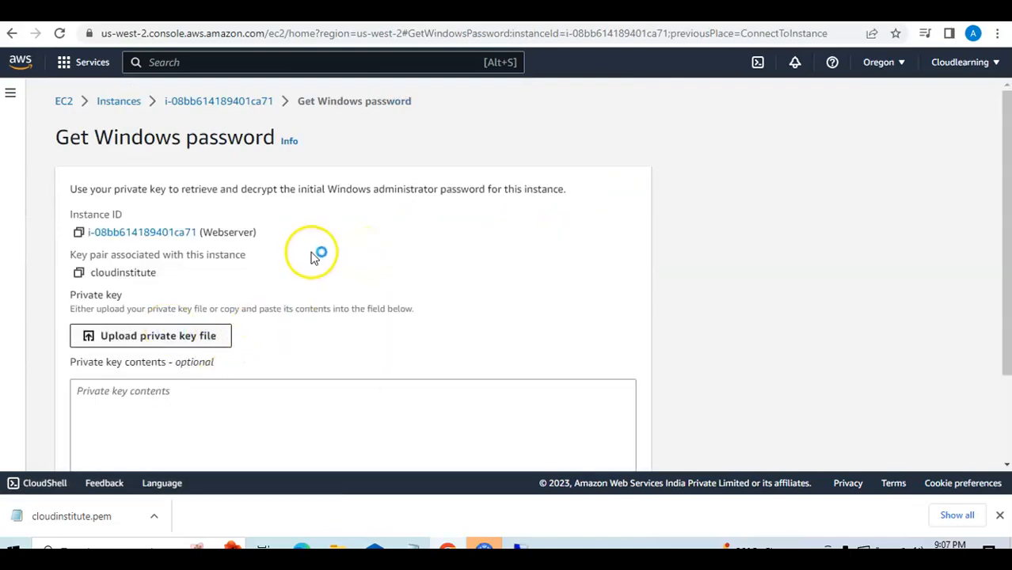
left_click(62, 183)
left_click(182, 125)
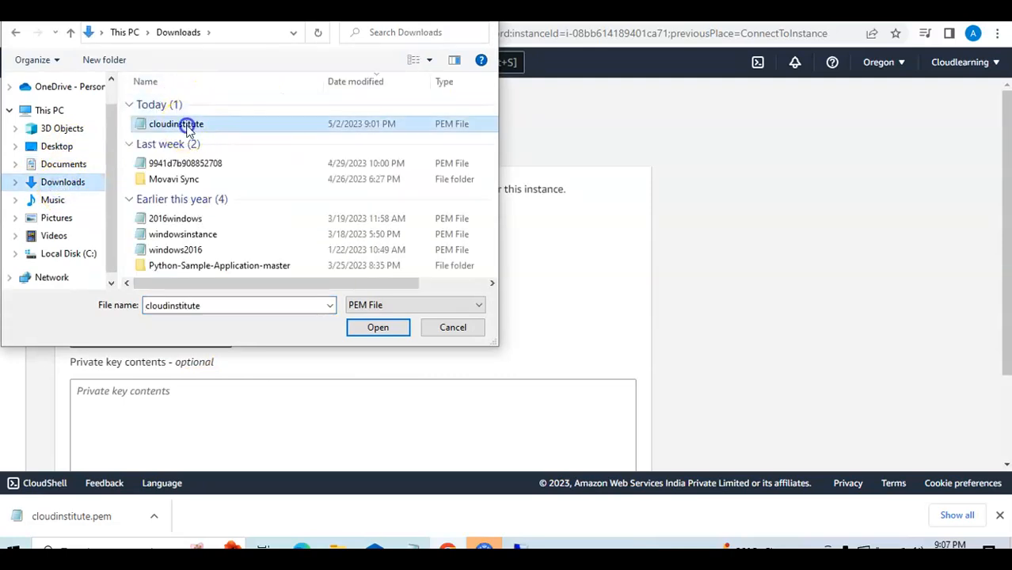
left_click(373, 328)
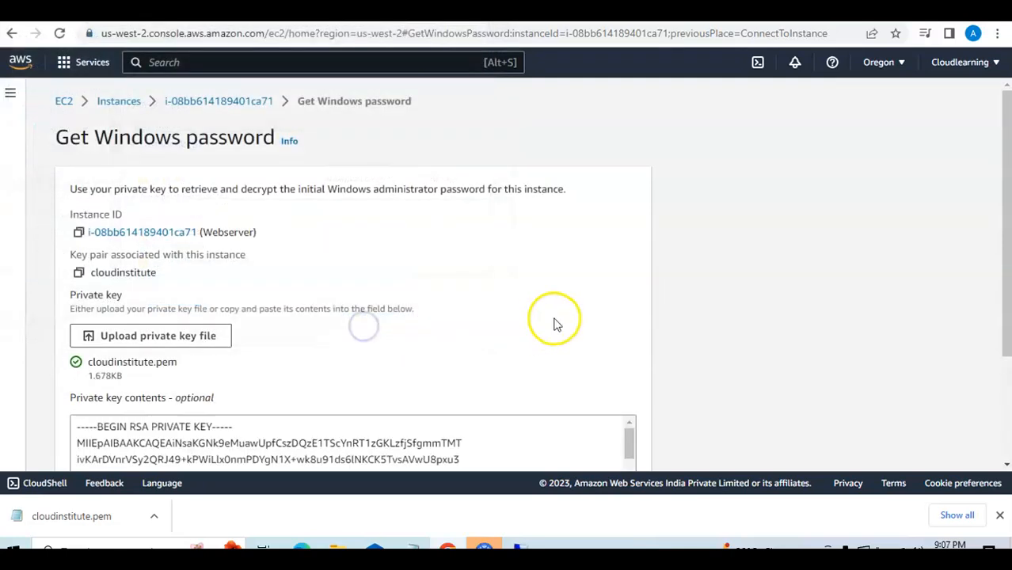
scroll(554, 325, "down", 3)
scroll(550, 334, "down", 3)
left_click(598, 445)
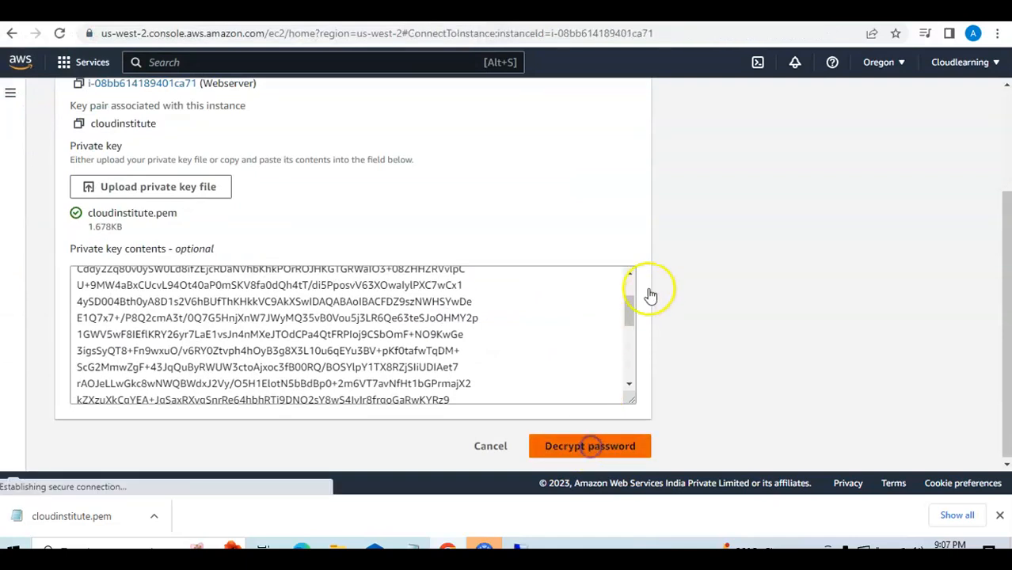
Copy the decrypted administrator password and return to the instances list.
scroll(562, 294, "down", 1)
left_click(79, 379)
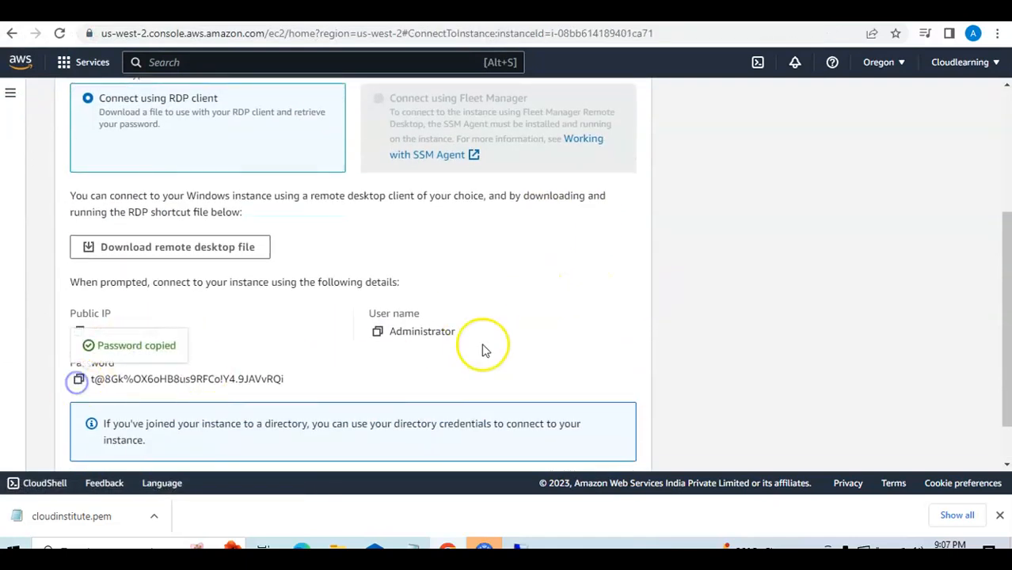
scroll(485, 351, "down", 1)
left_click(610, 445)
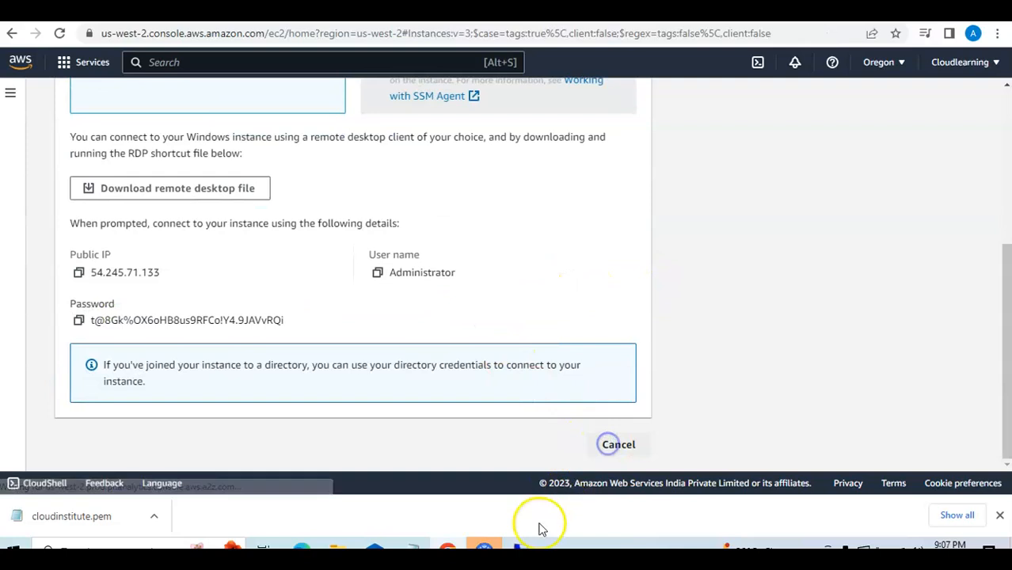
Sign in to 54.245.71.133 as Administrator with the copied account password, and accept its certificate without being asked again.
mouse_move(519, 549)
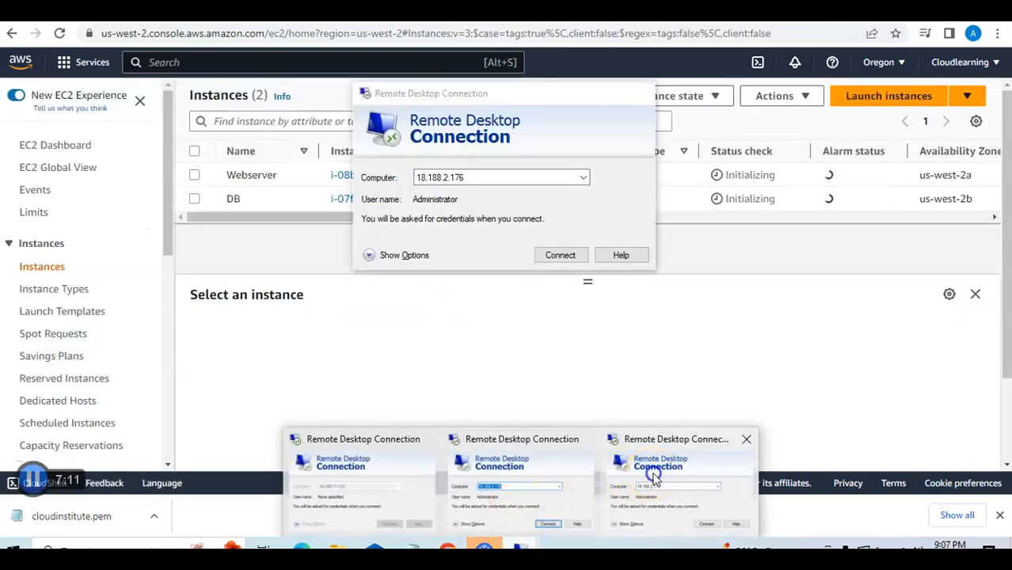
left_click(653, 475)
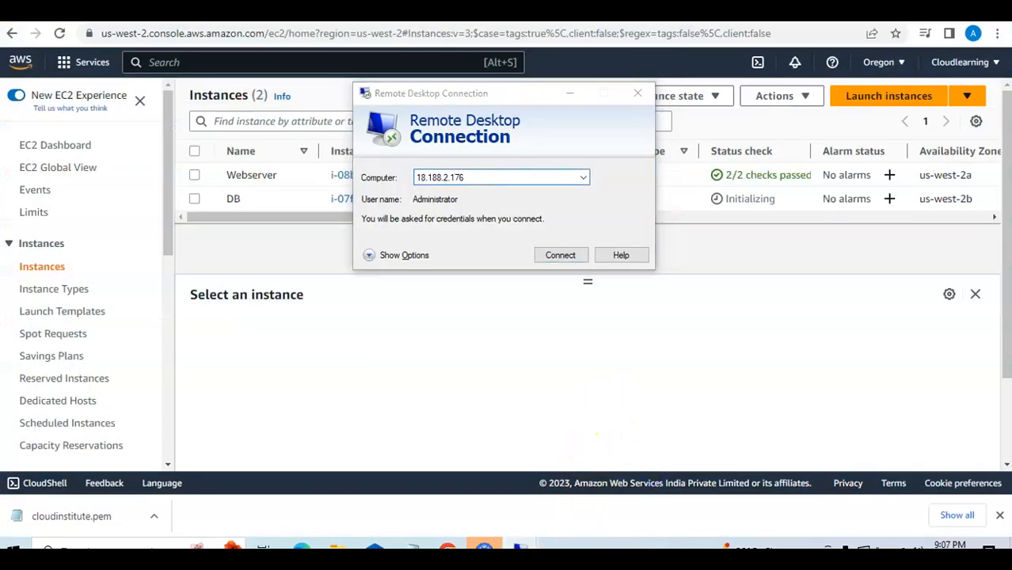
mouse_move(519, 549)
left_click(350, 479)
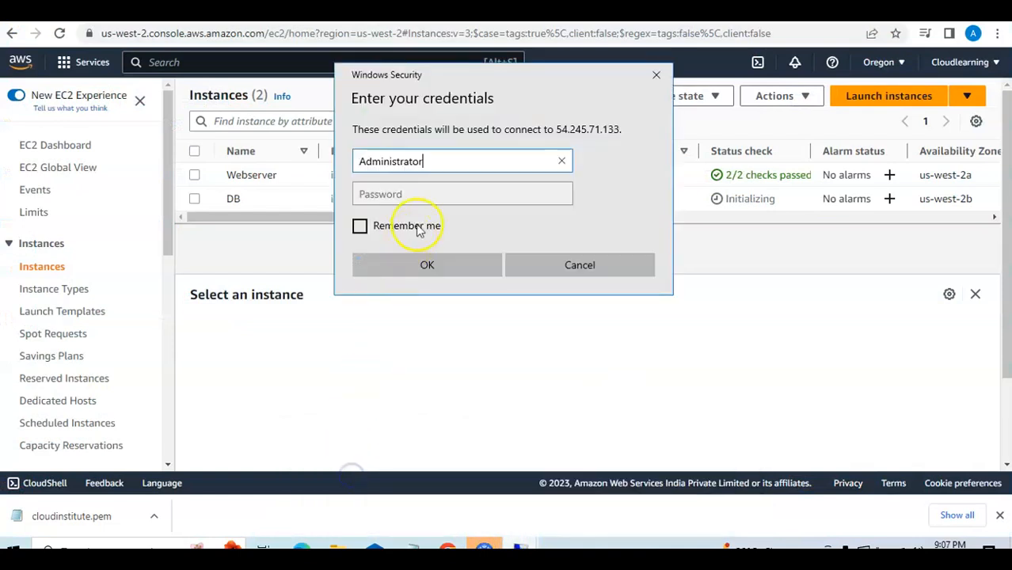
left_click(429, 199)
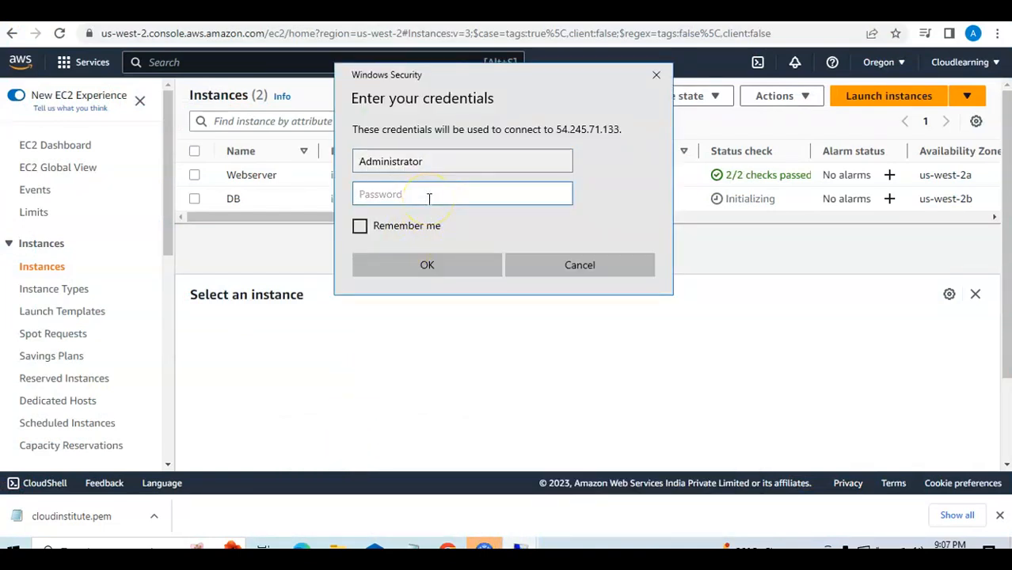
key("ctrl+v")
left_click(430, 263)
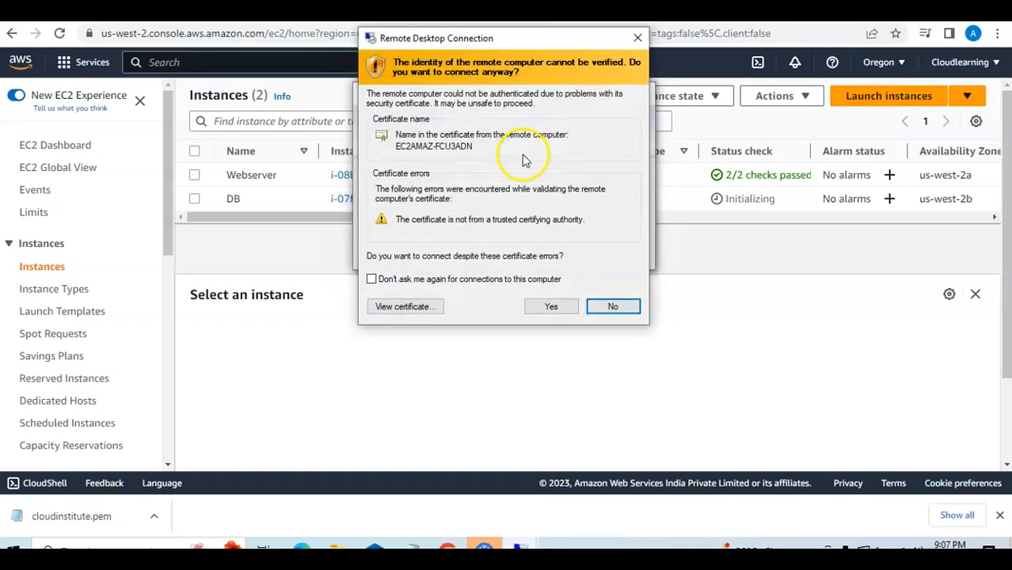
left_click(388, 287)
left_click(547, 308)
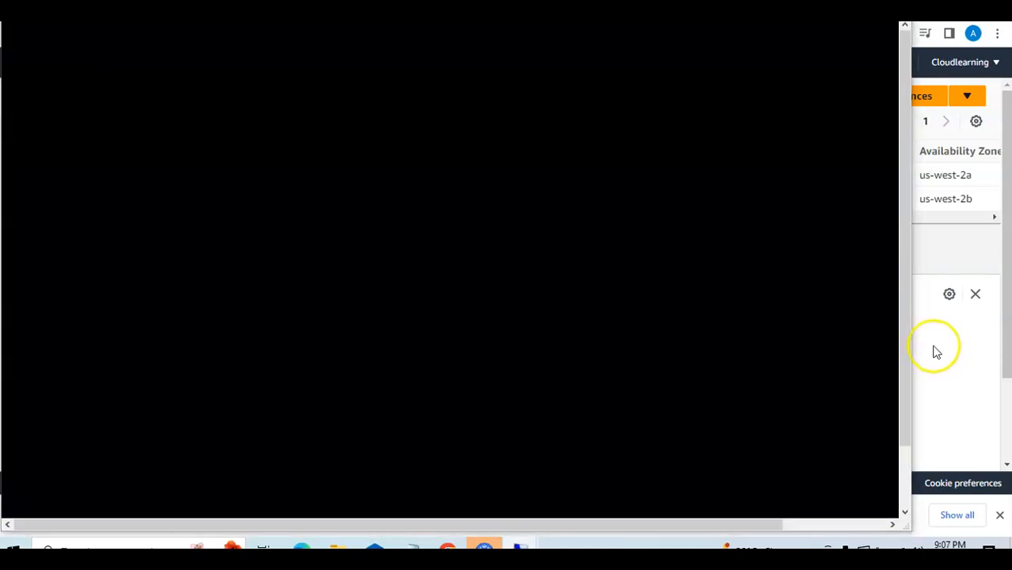
Switch back to the browser's instances list and copy the DB instance's private IPv4 address.
left_click(936, 351)
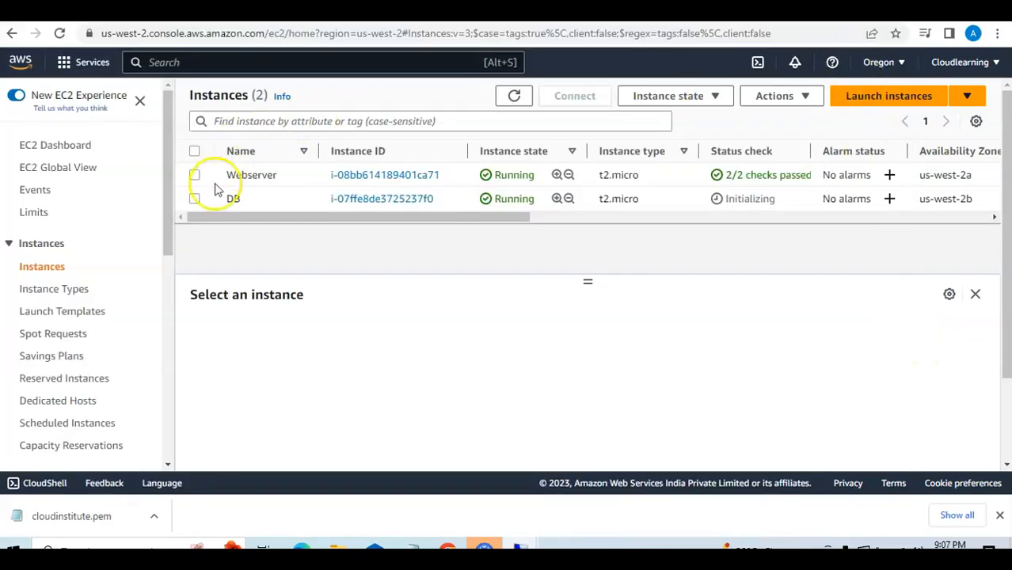
left_click(195, 199)
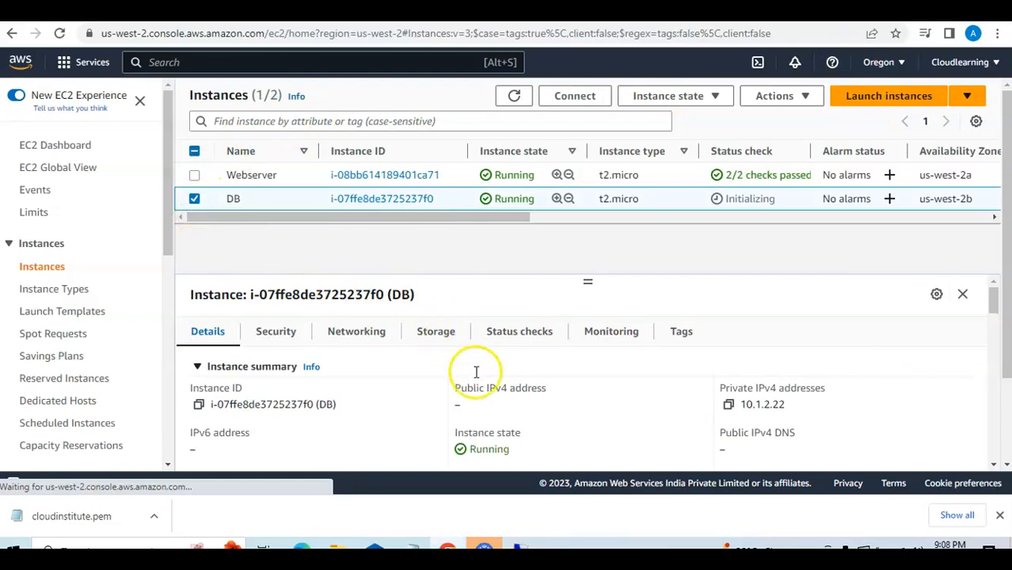
left_click(728, 405)
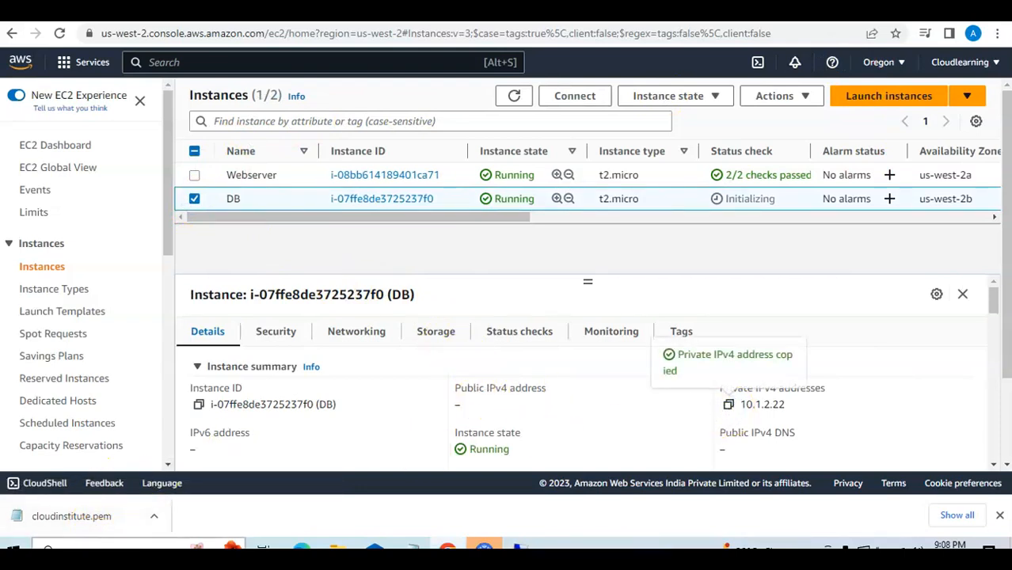
Try to connect to the DB instance's private address 10.1.2.22 from the local computer through a new Remote Desktop Connection.
left_click(104, 545)
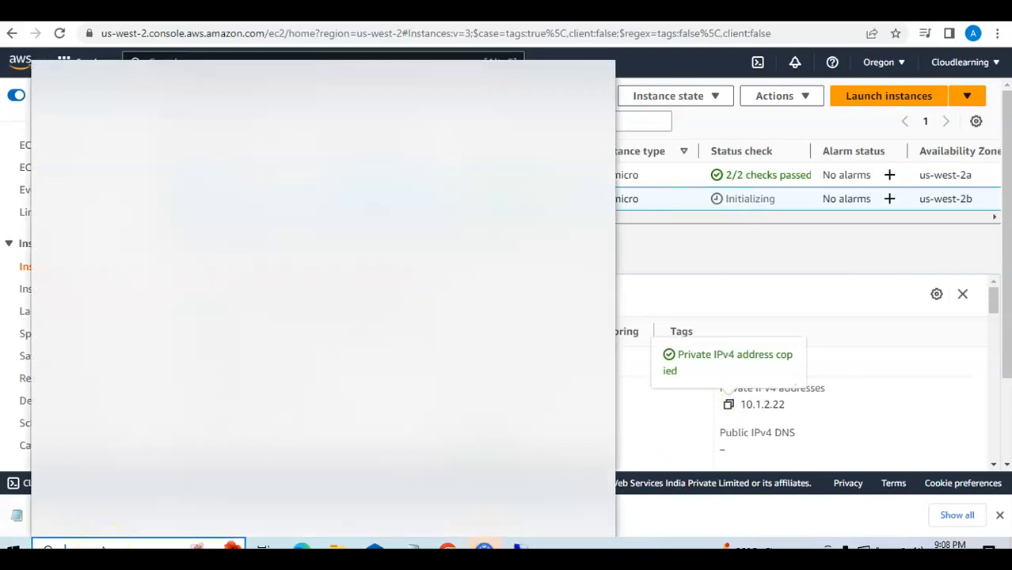
type("rdp")
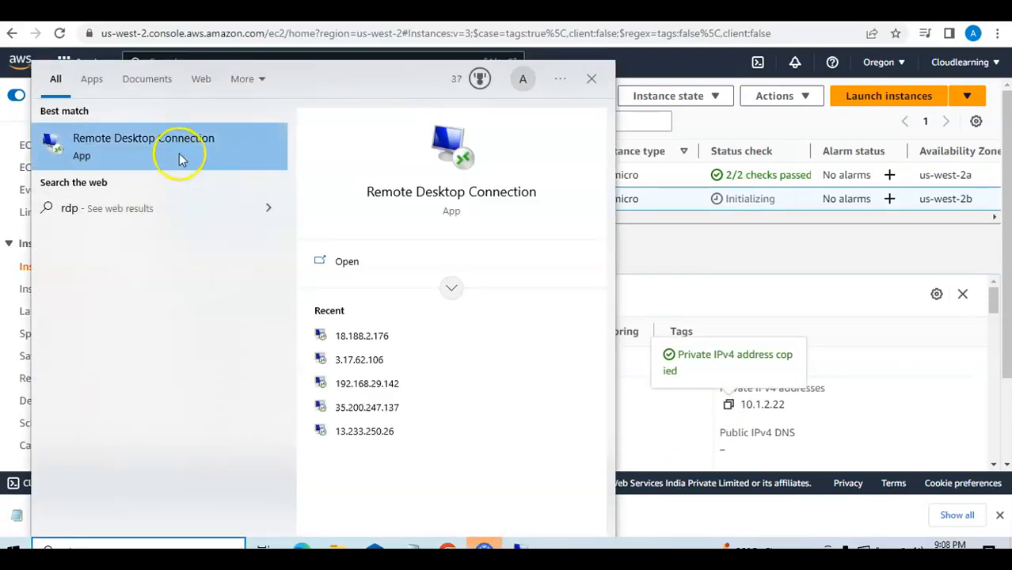
left_click(339, 262)
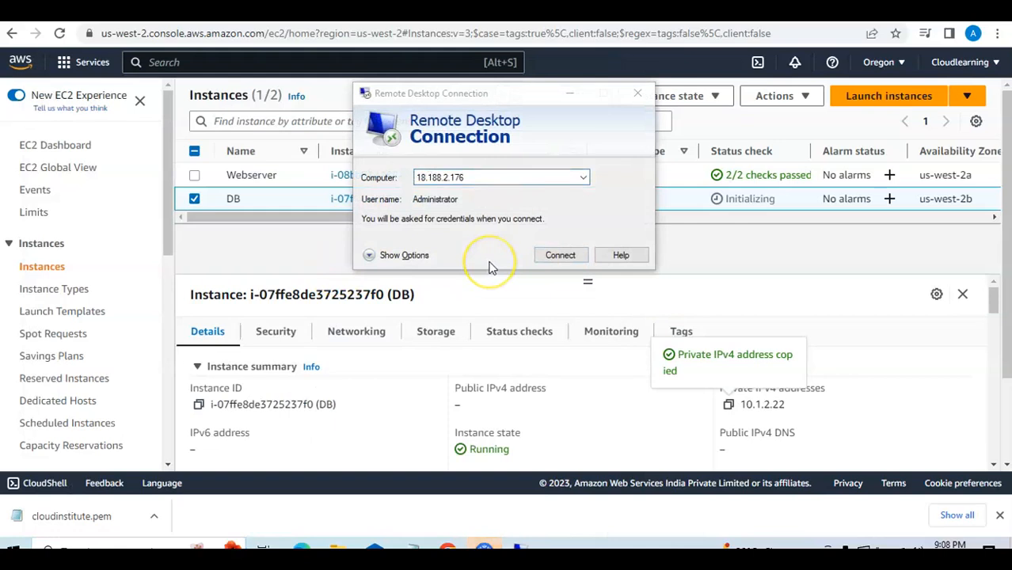
left_click(516, 176)
key("BackSpace")
key("BackSpace")
key("BackSpace")
key("BackSpace")
key("BackSpace")
key("BackSpace")
key("BackSpace")
key("BackSpace")
key("BackSpace")
key("BackSpace")
key("BackSpace")
key("BackSpace")
key("ctrl+v")
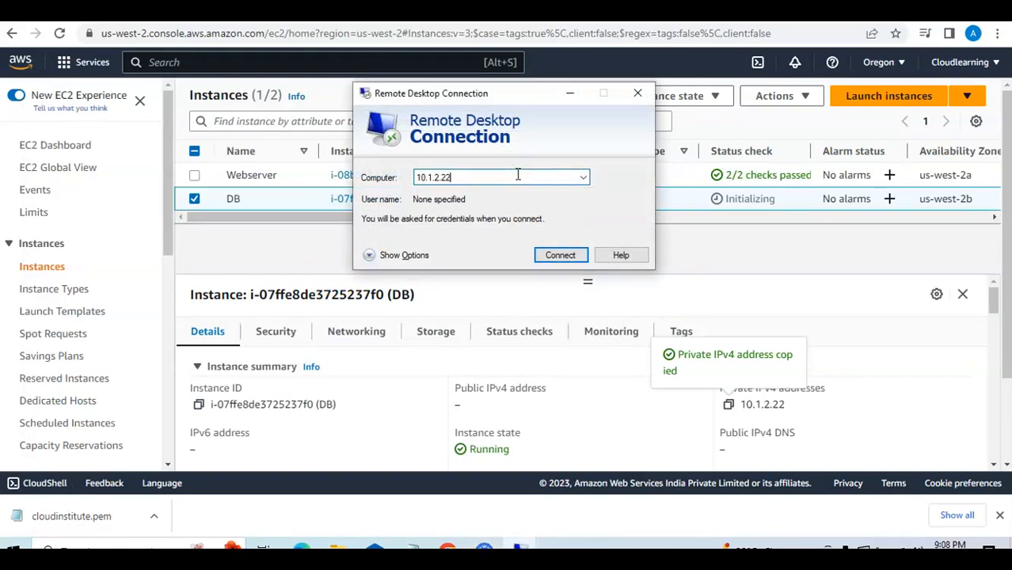
left_click(560, 254)
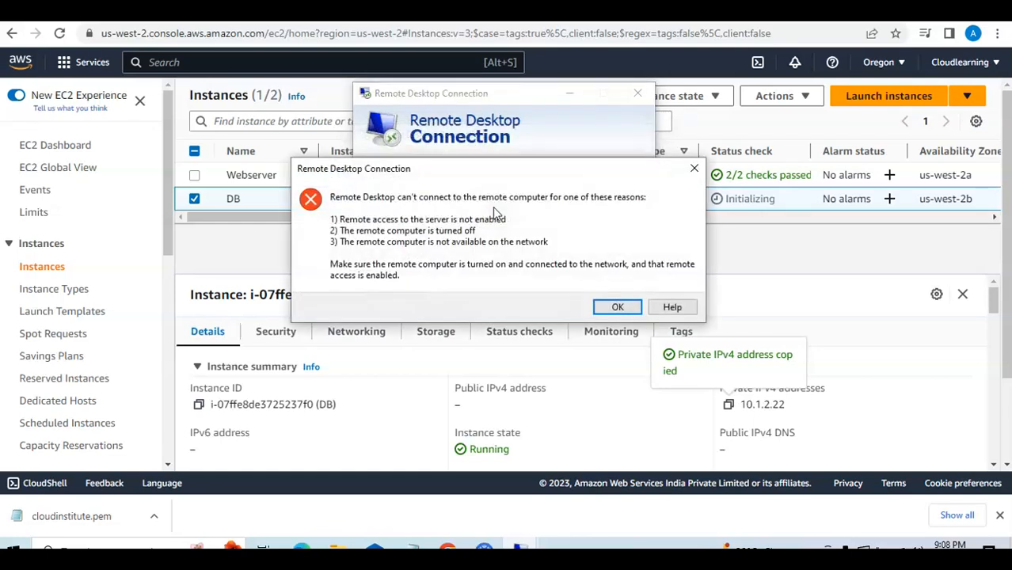
left_click(616, 306)
Switch to the Webserver's remote desktop session and decline making the PC discoverable on Network 2.
mouse_move(518, 548)
left_click(558, 493)
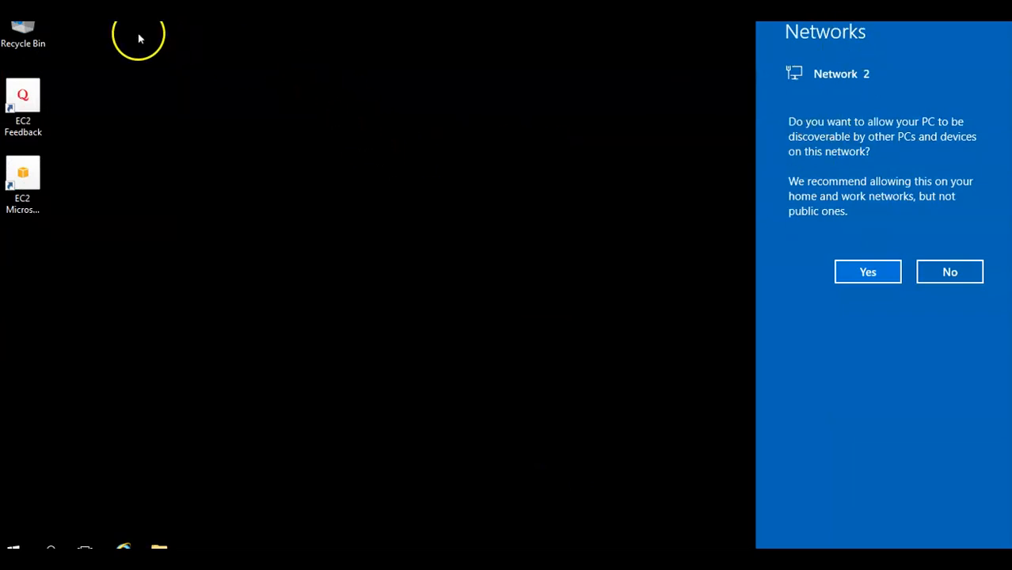
left_click(954, 271)
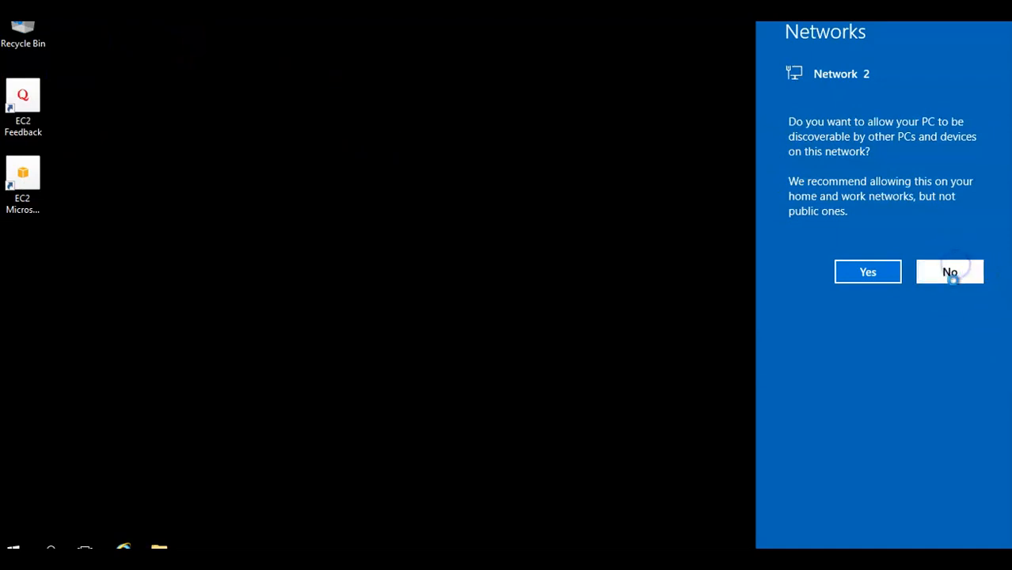